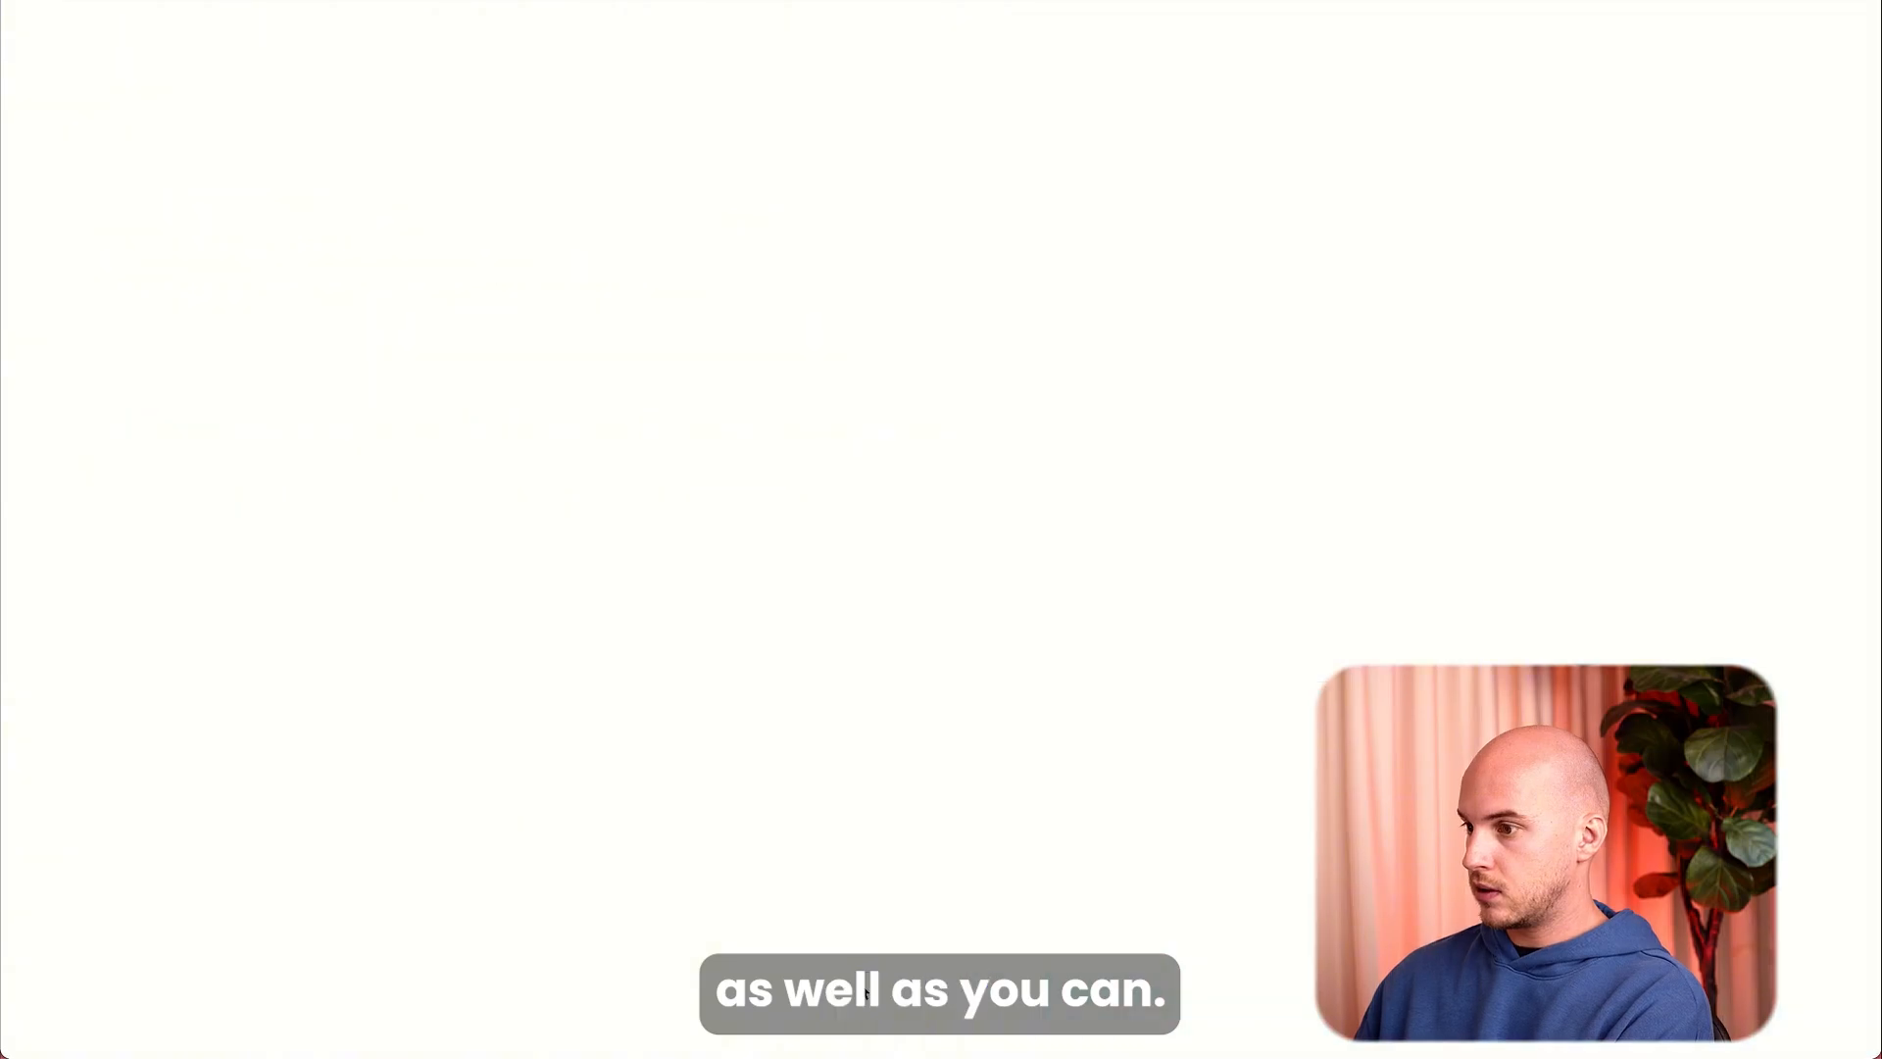
Finish the onboarding app question with Gmail and Facebook Lead Ads chosen as workflow apps.
{"action": "left_click", "coordinate": [137, 341]}
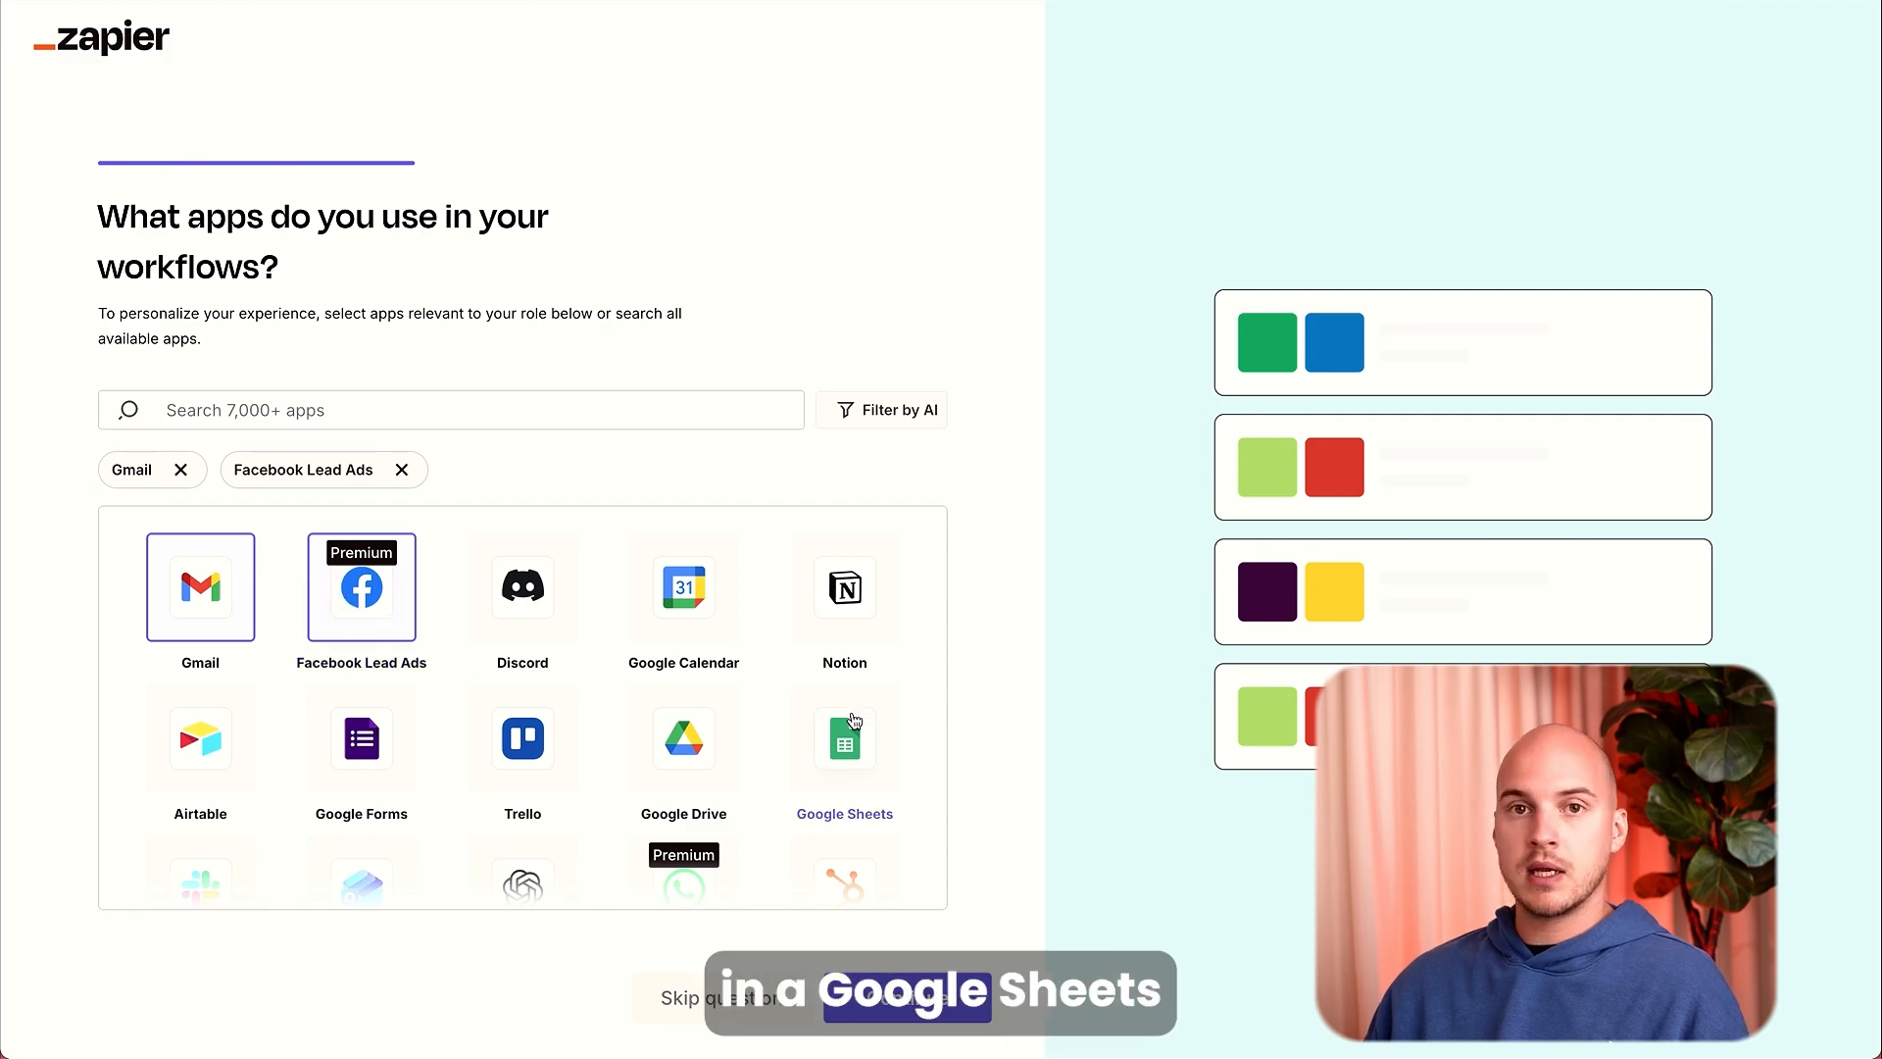
{"action": "scroll", "coordinate": [844, 735], "scroll_direction": "down", "scroll_amount": 2}
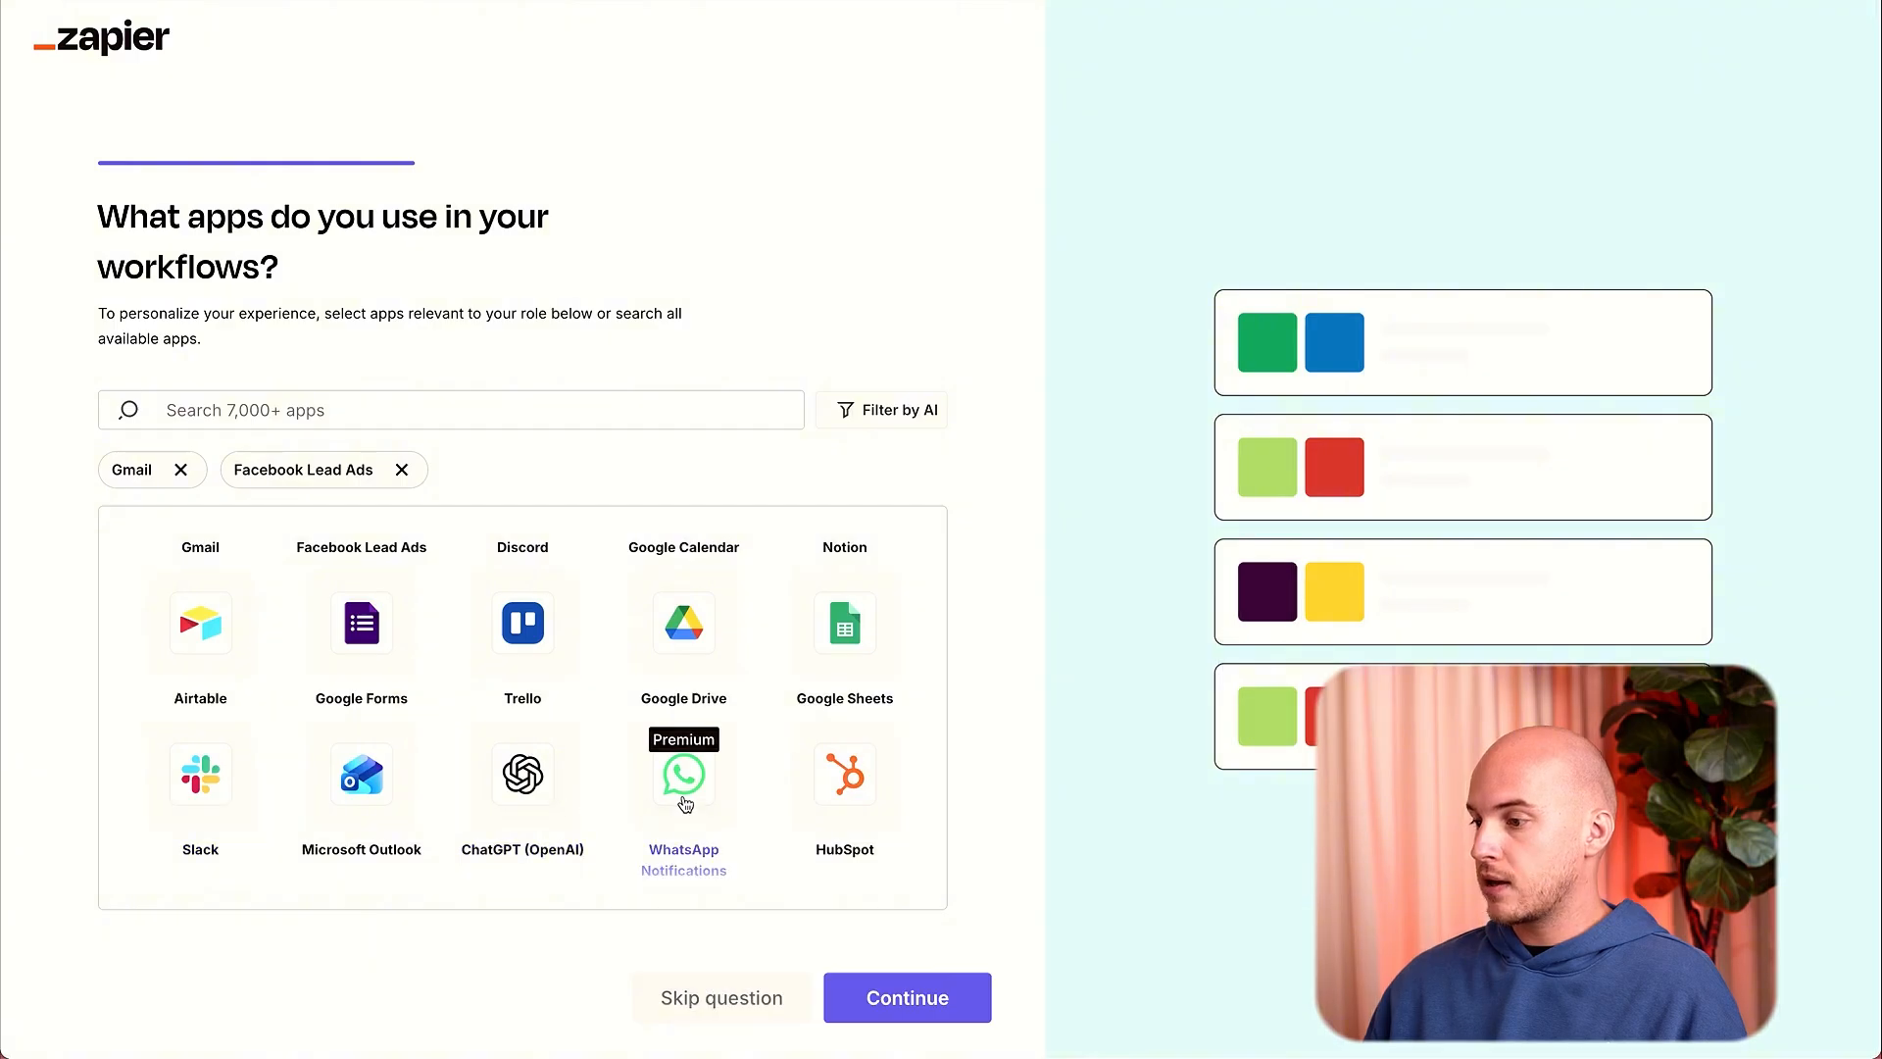
{"action": "scroll", "coordinate": [683, 796], "scroll_direction": "down", "scroll_amount": 2}
{"action": "scroll", "coordinate": [681, 794], "scroll_direction": "up", "scroll_amount": 3}
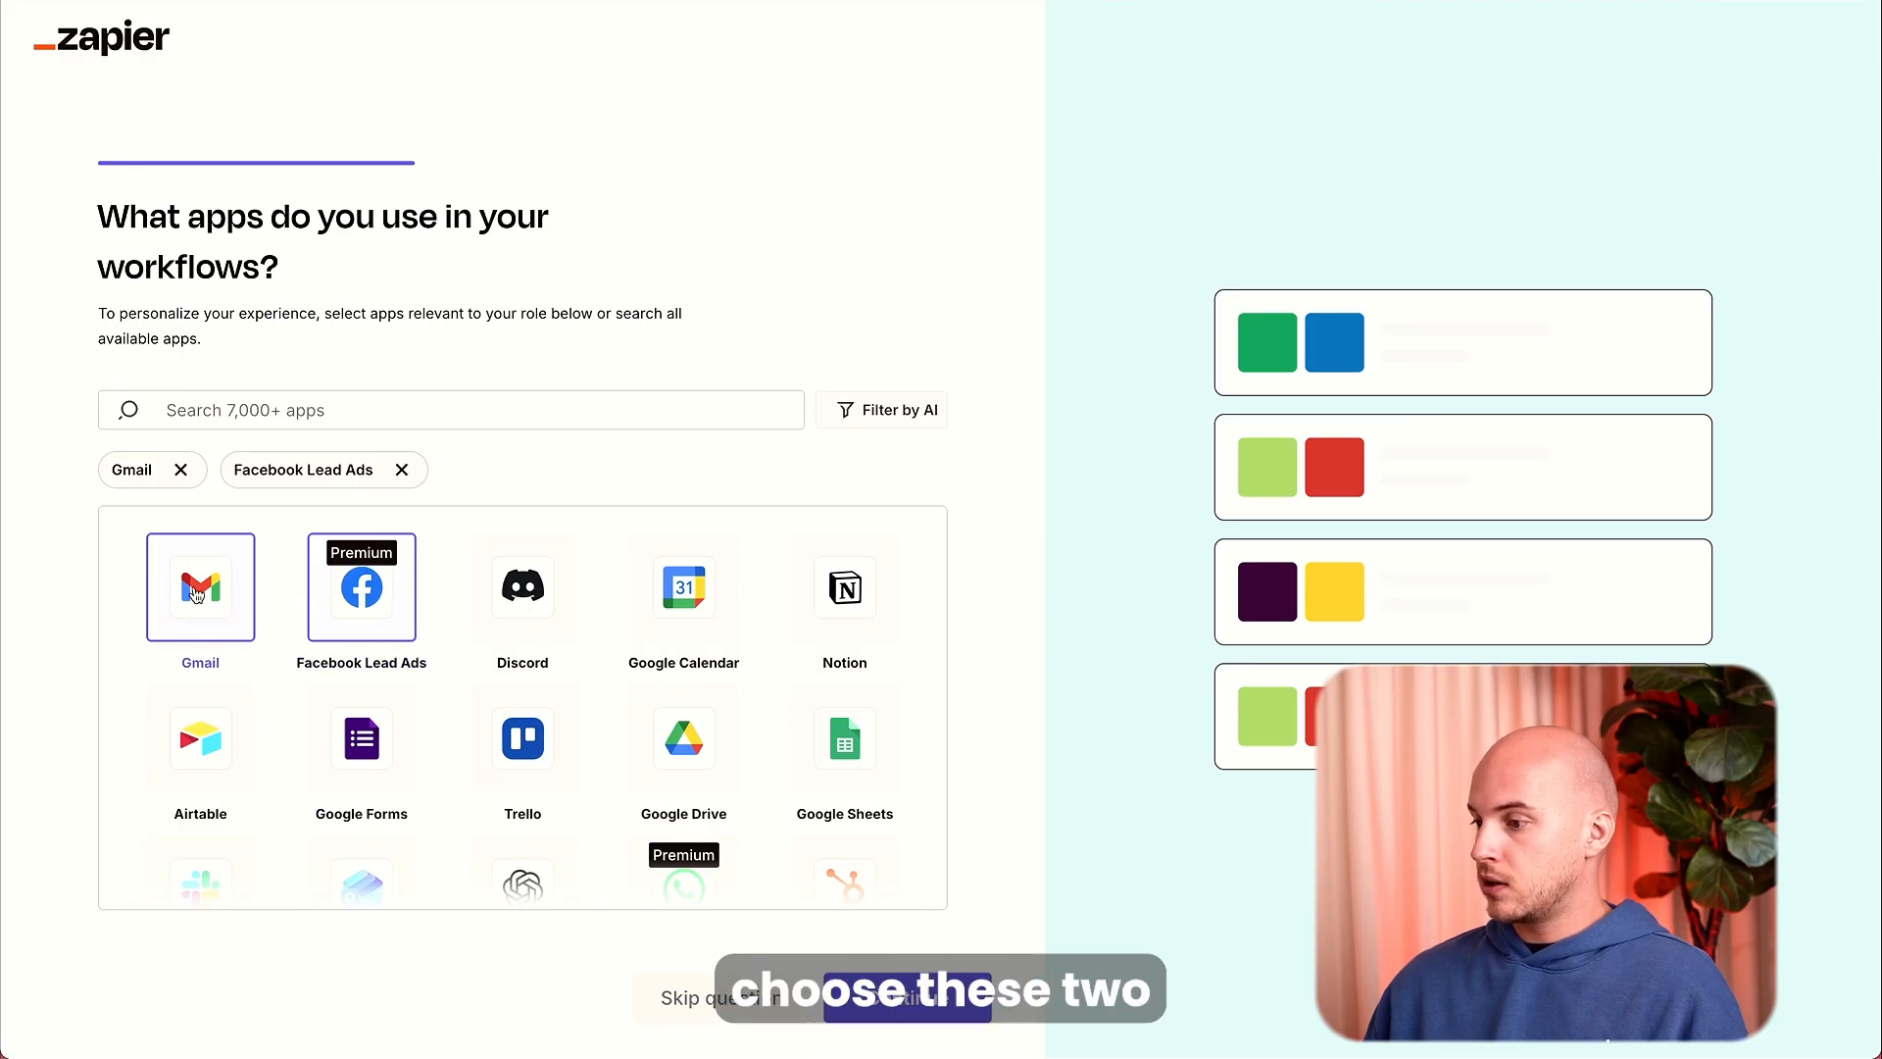
{"action": "left_click", "coordinate": [933, 1012]}
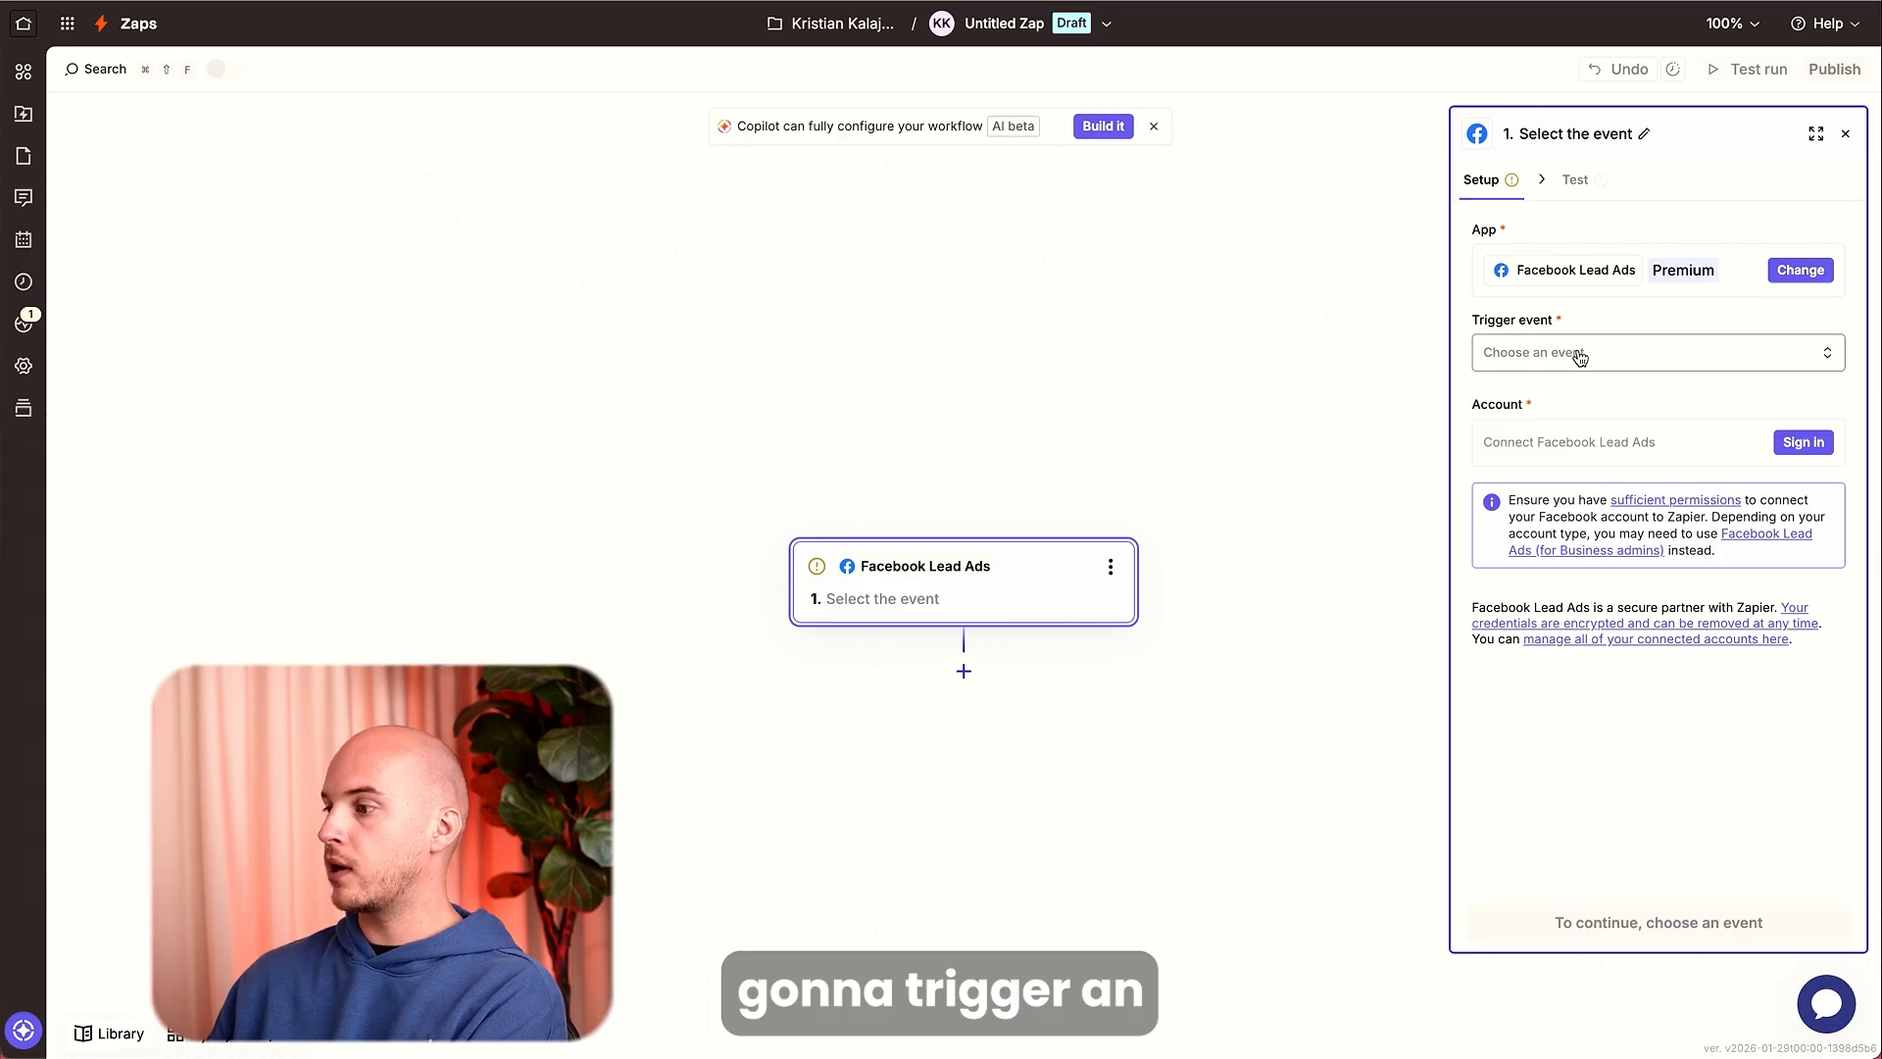
Set the Facebook Lead Ads trigger event to New Lead, connect the Facebook account, and continue.
{"action": "left_click", "coordinate": [1645, 355]}
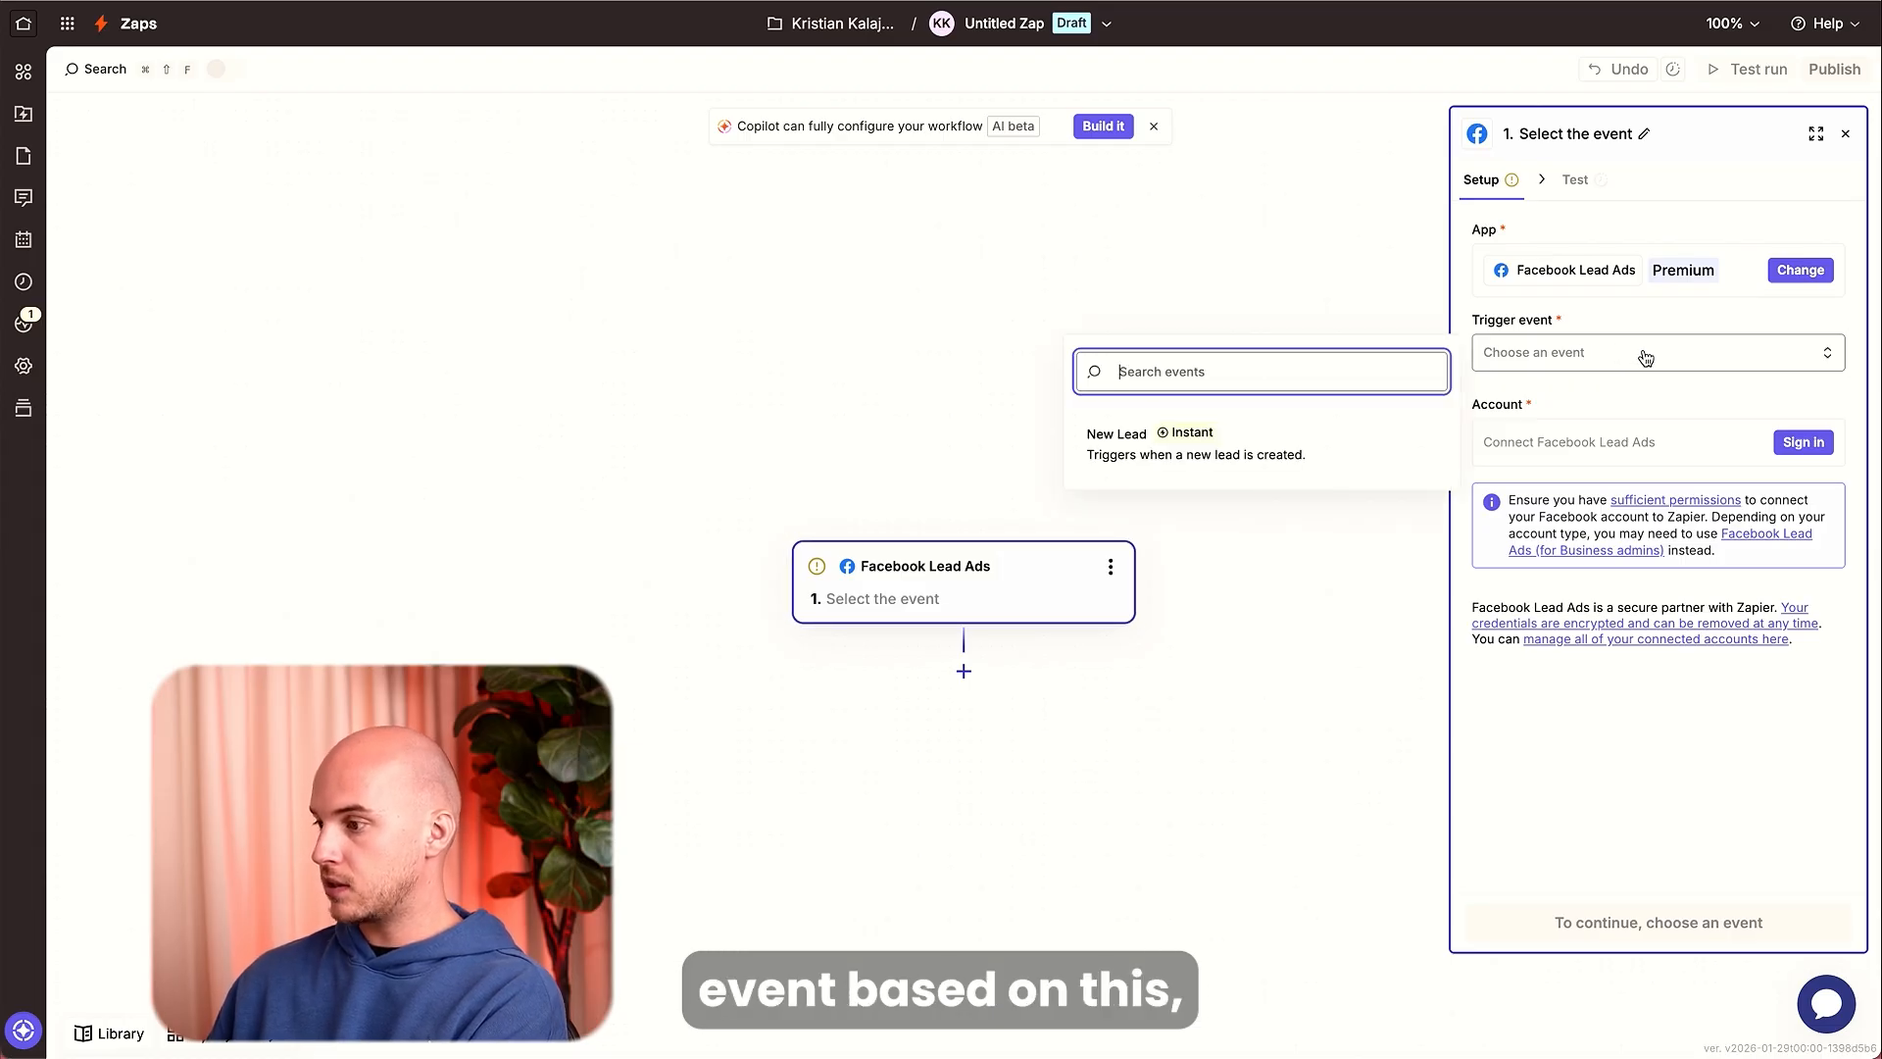
{"action": "left_click", "coordinate": [1145, 446]}
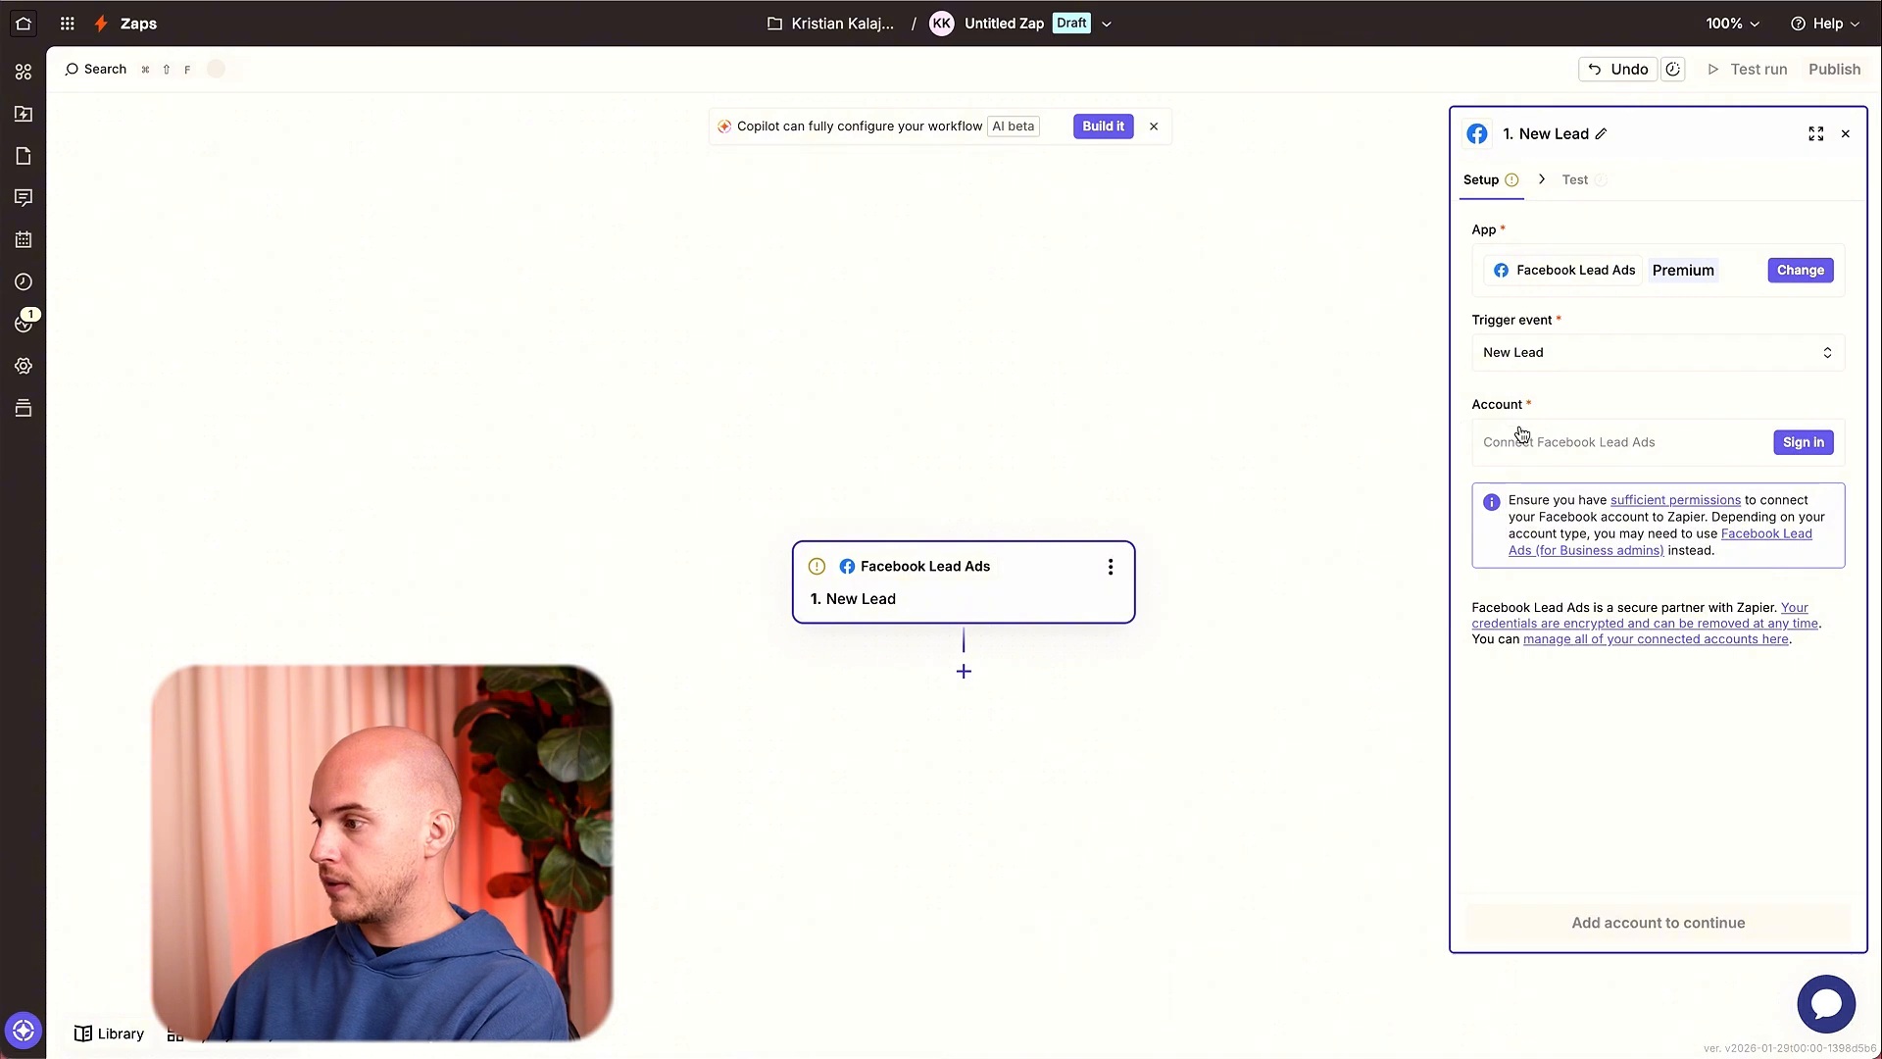
{"action": "left_click", "coordinate": [1786, 442]}
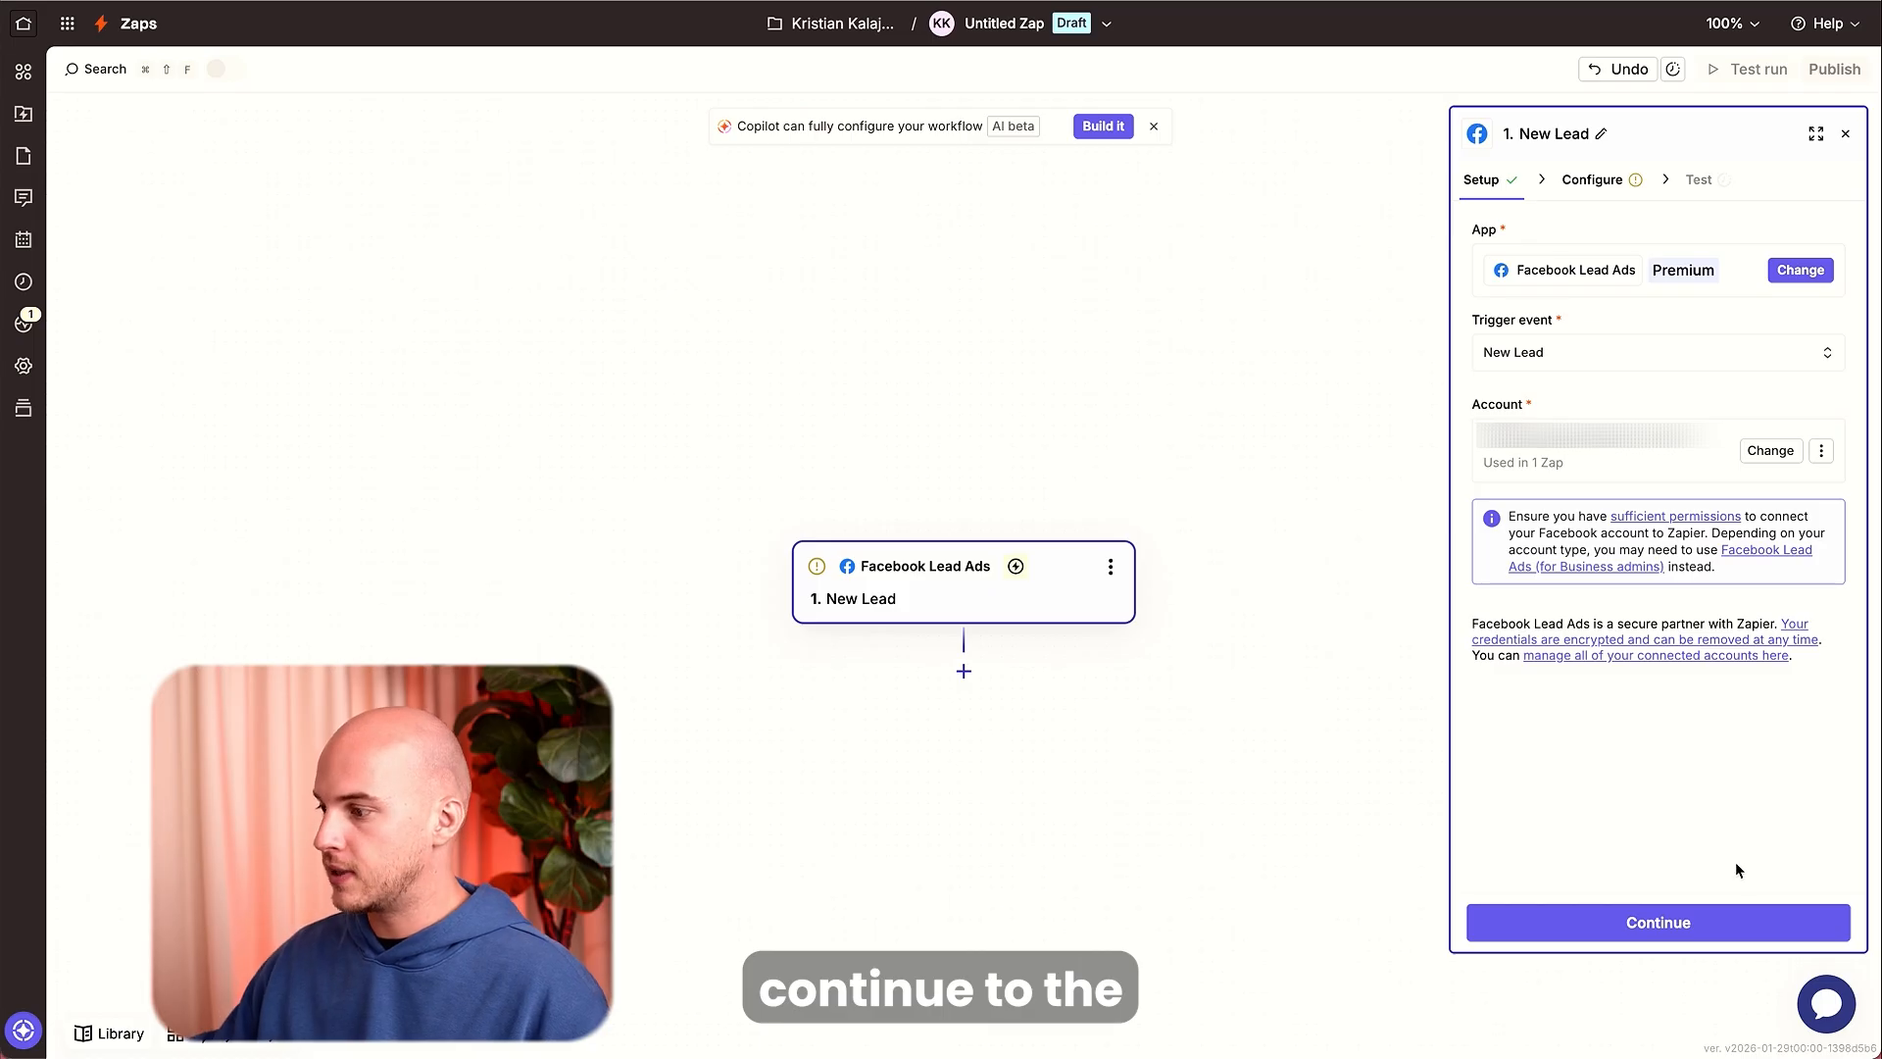
{"action": "left_click", "coordinate": [1729, 912]}
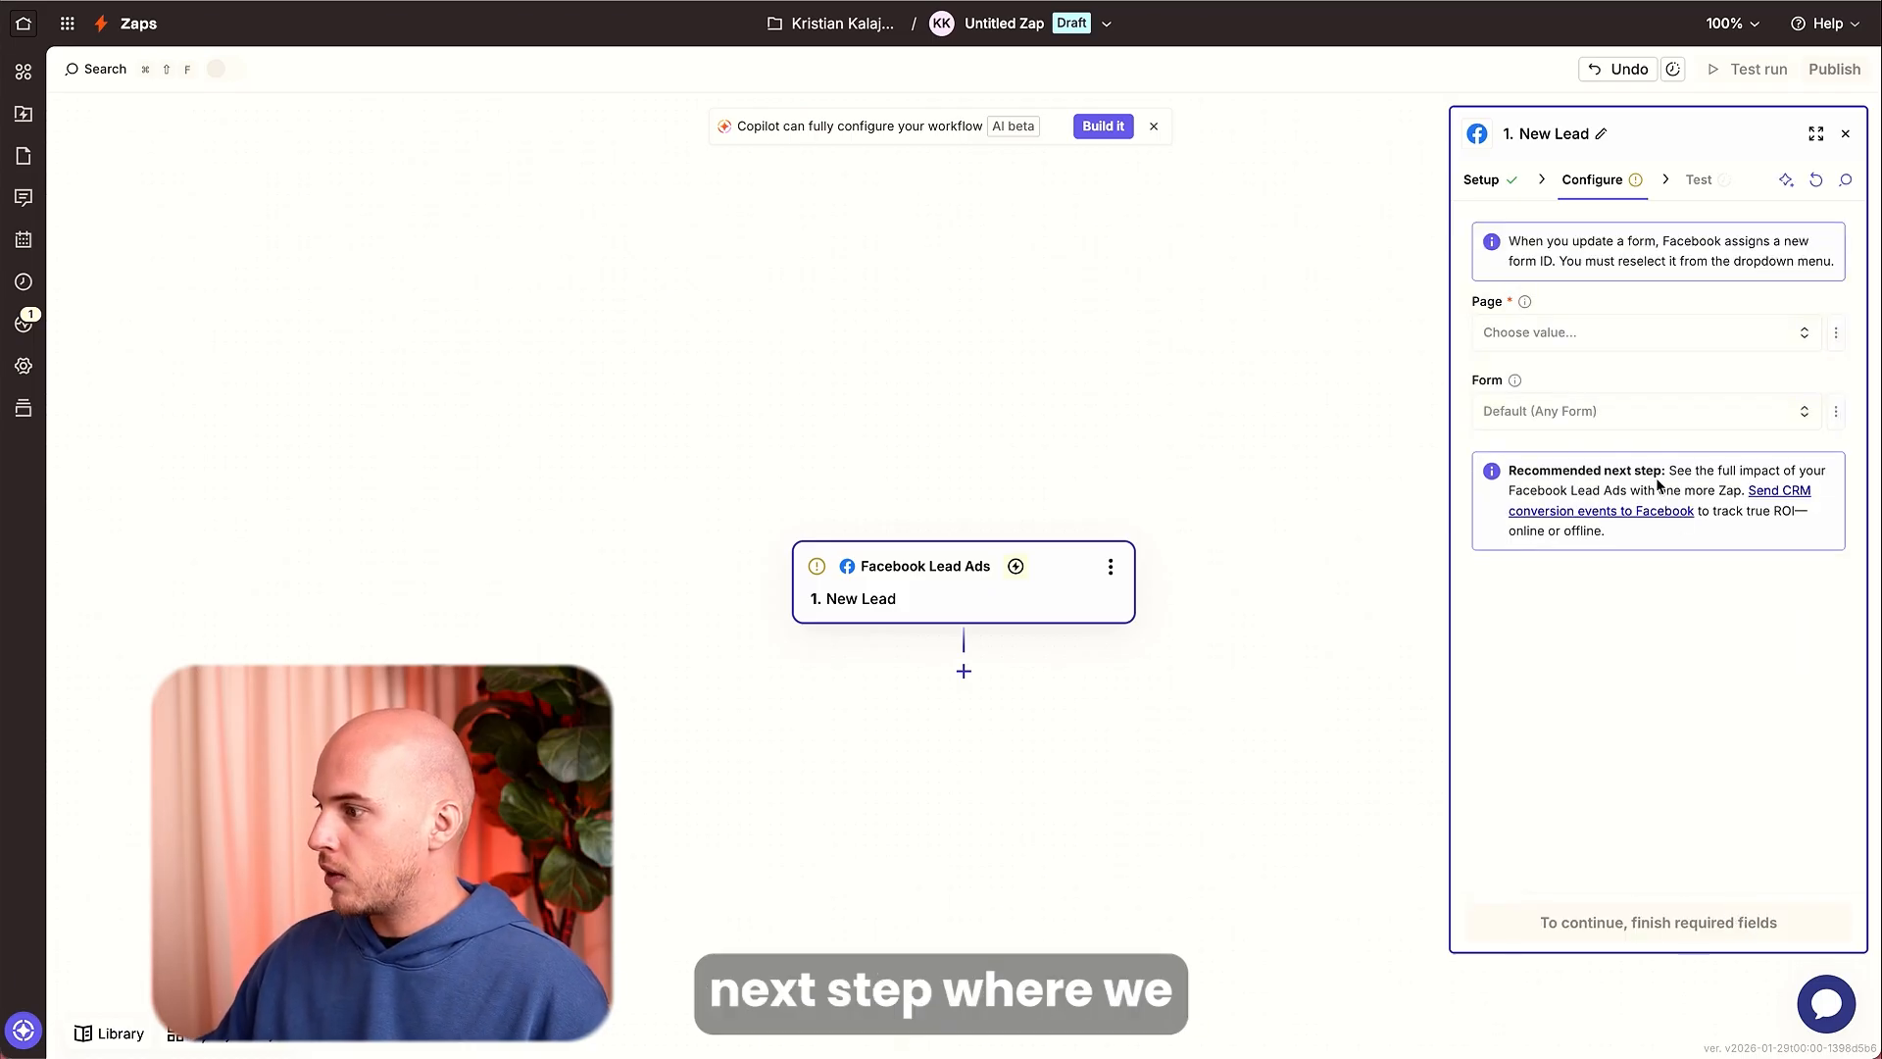
Choose the Facebook page and the lead form for the trigger, then continue.
{"action": "left_click", "coordinate": [1639, 341]}
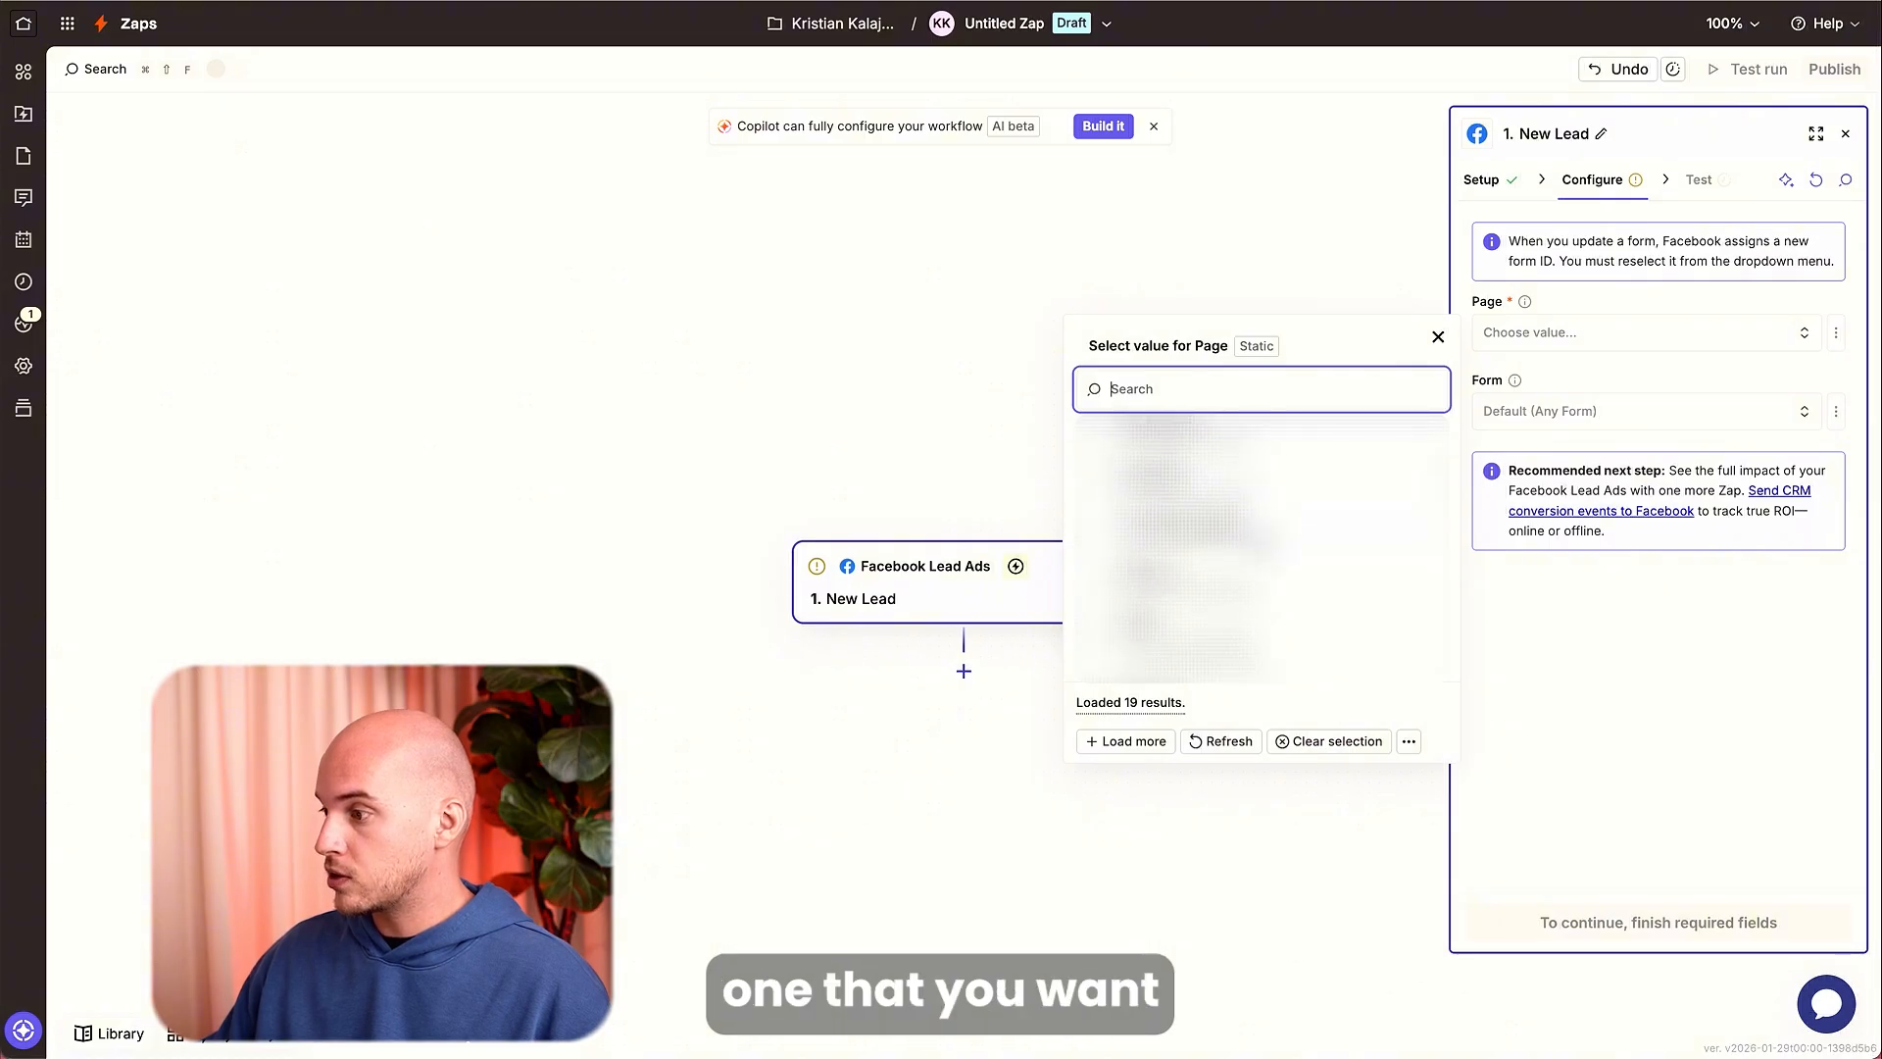
{"action": "left_click", "coordinate": [1269, 532]}
{"action": "left_click", "coordinate": [1555, 413]}
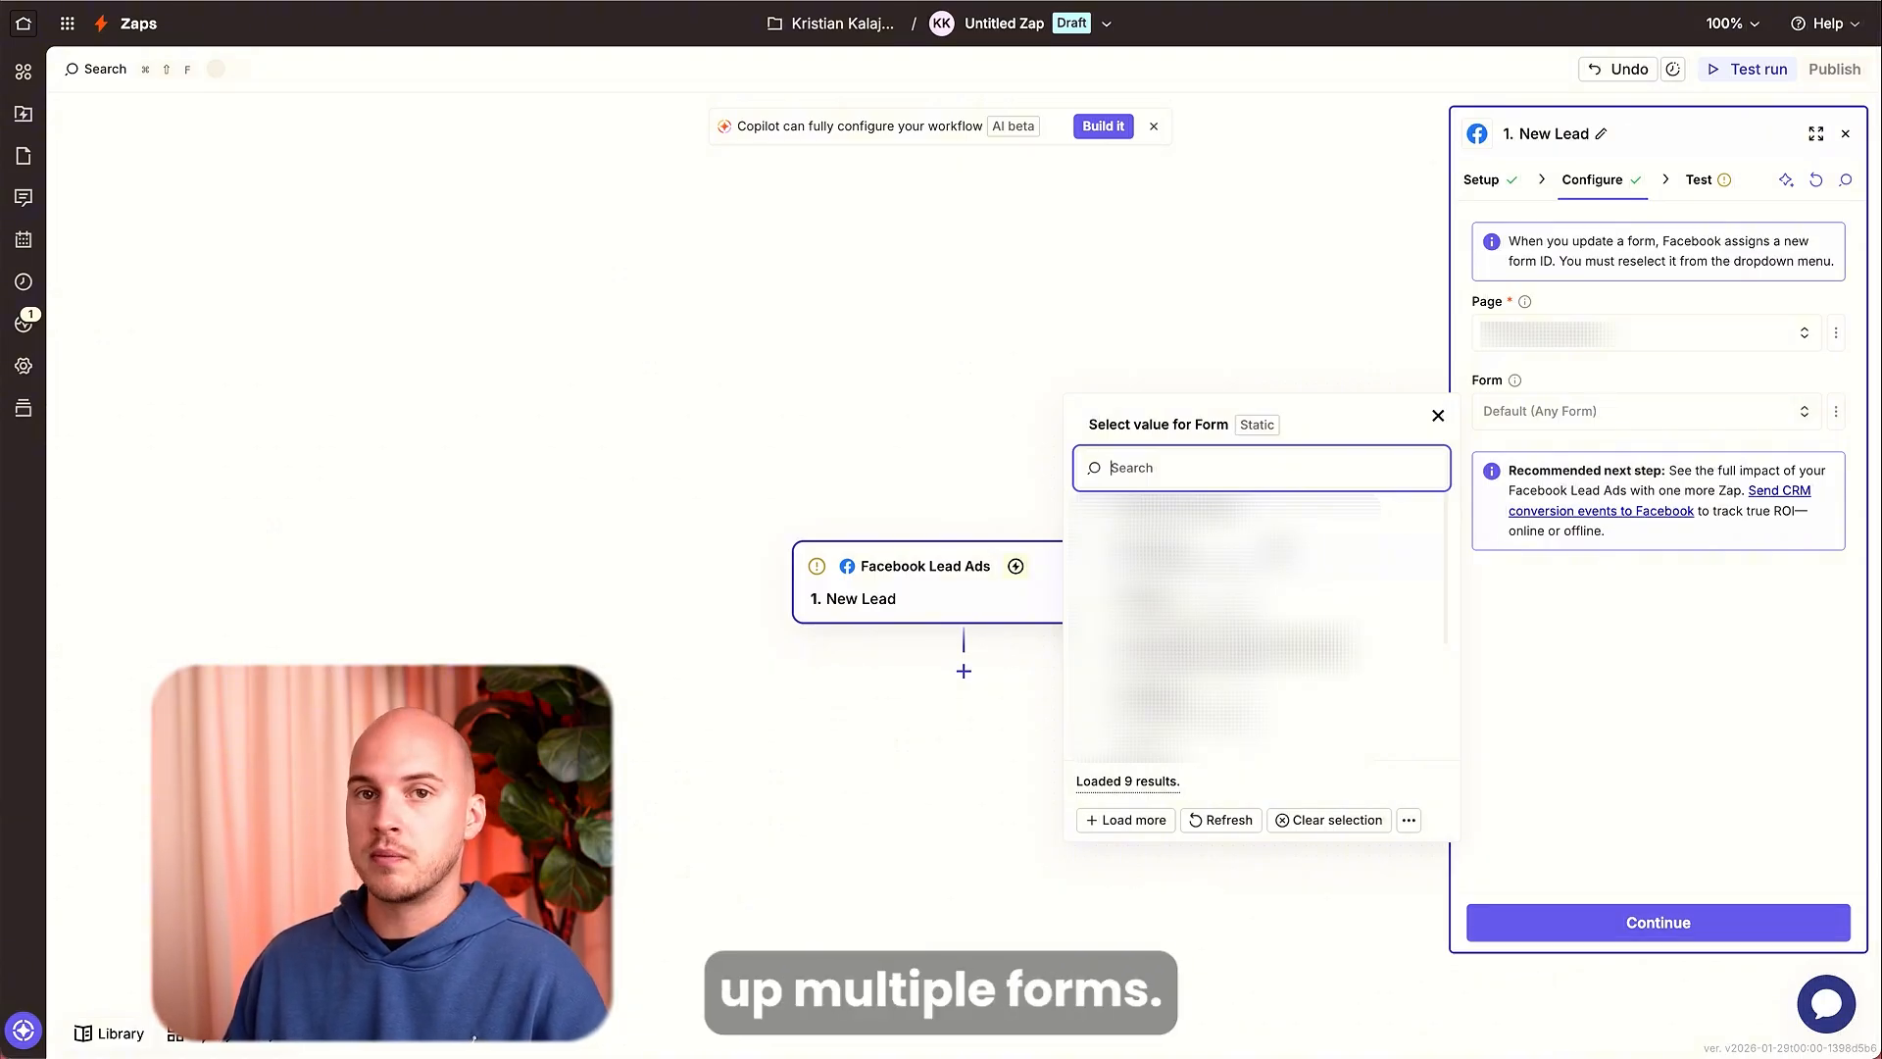
{"action": "left_click", "coordinate": [1231, 572]}
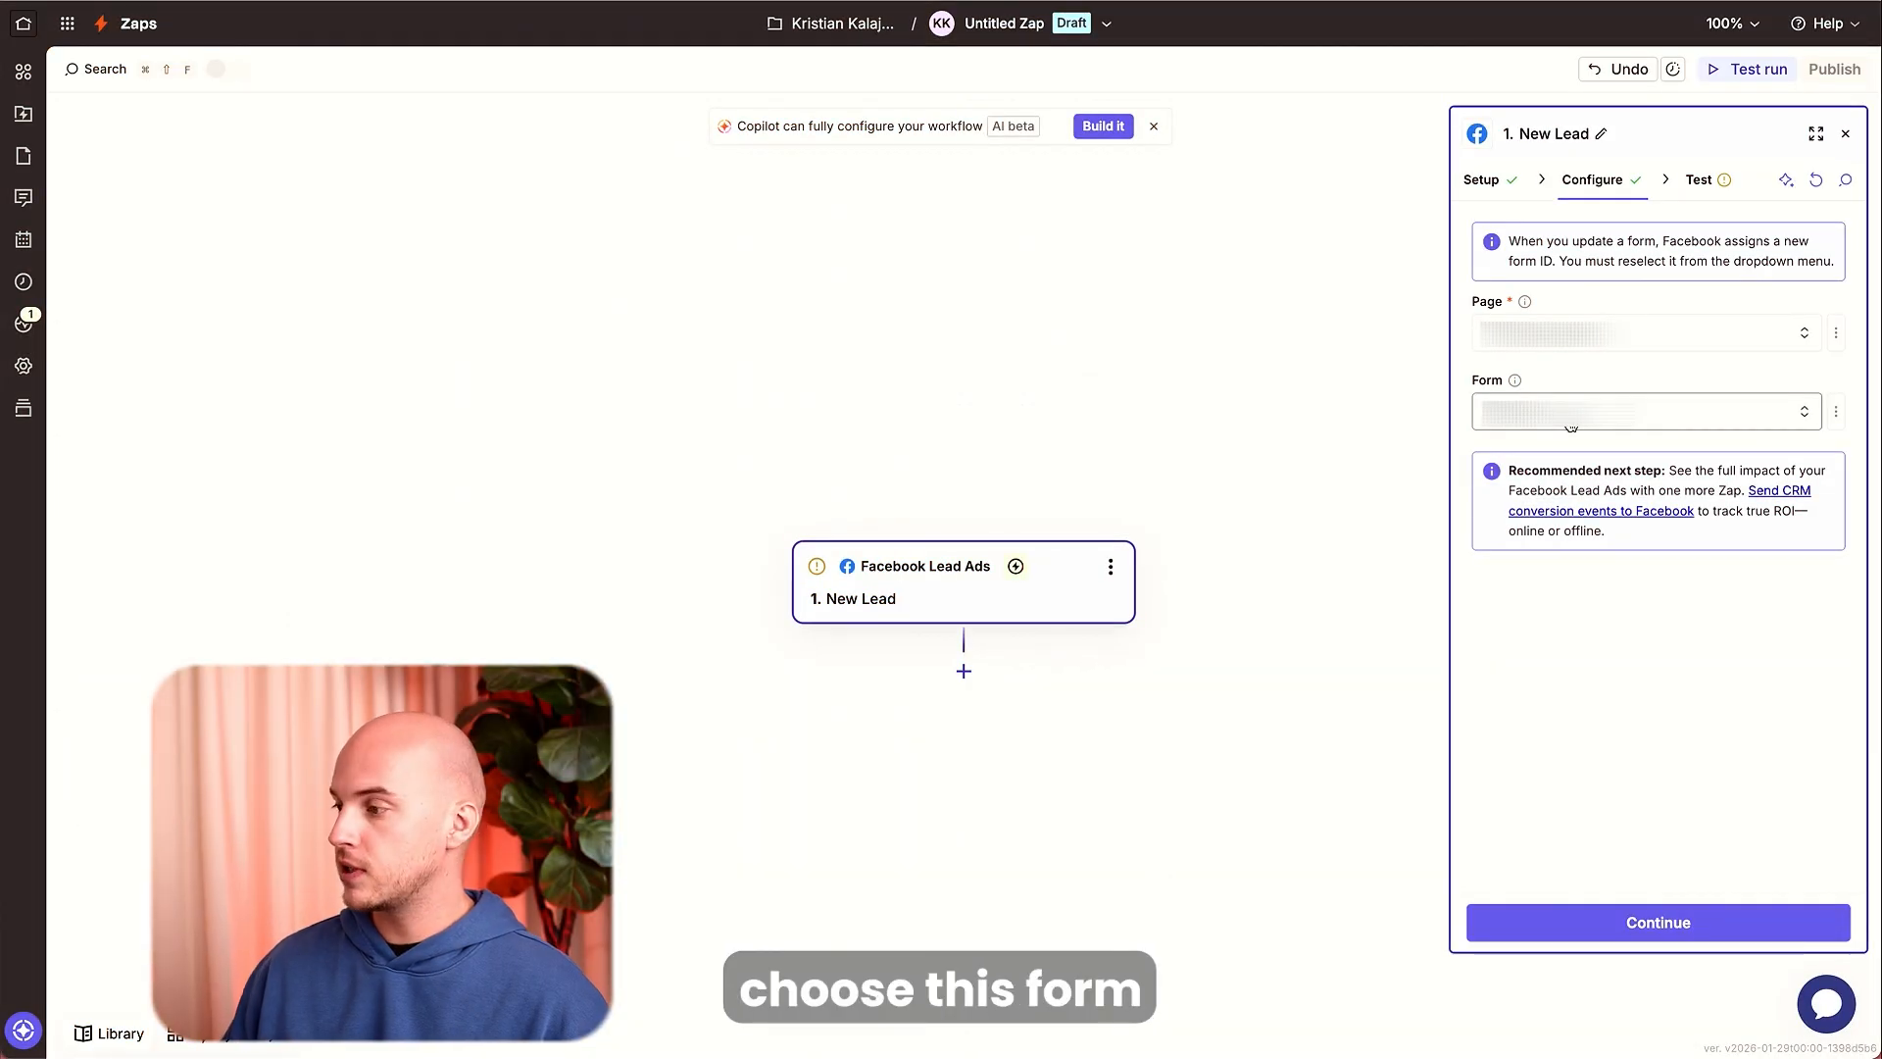
{"action": "left_click", "coordinate": [1638, 924]}
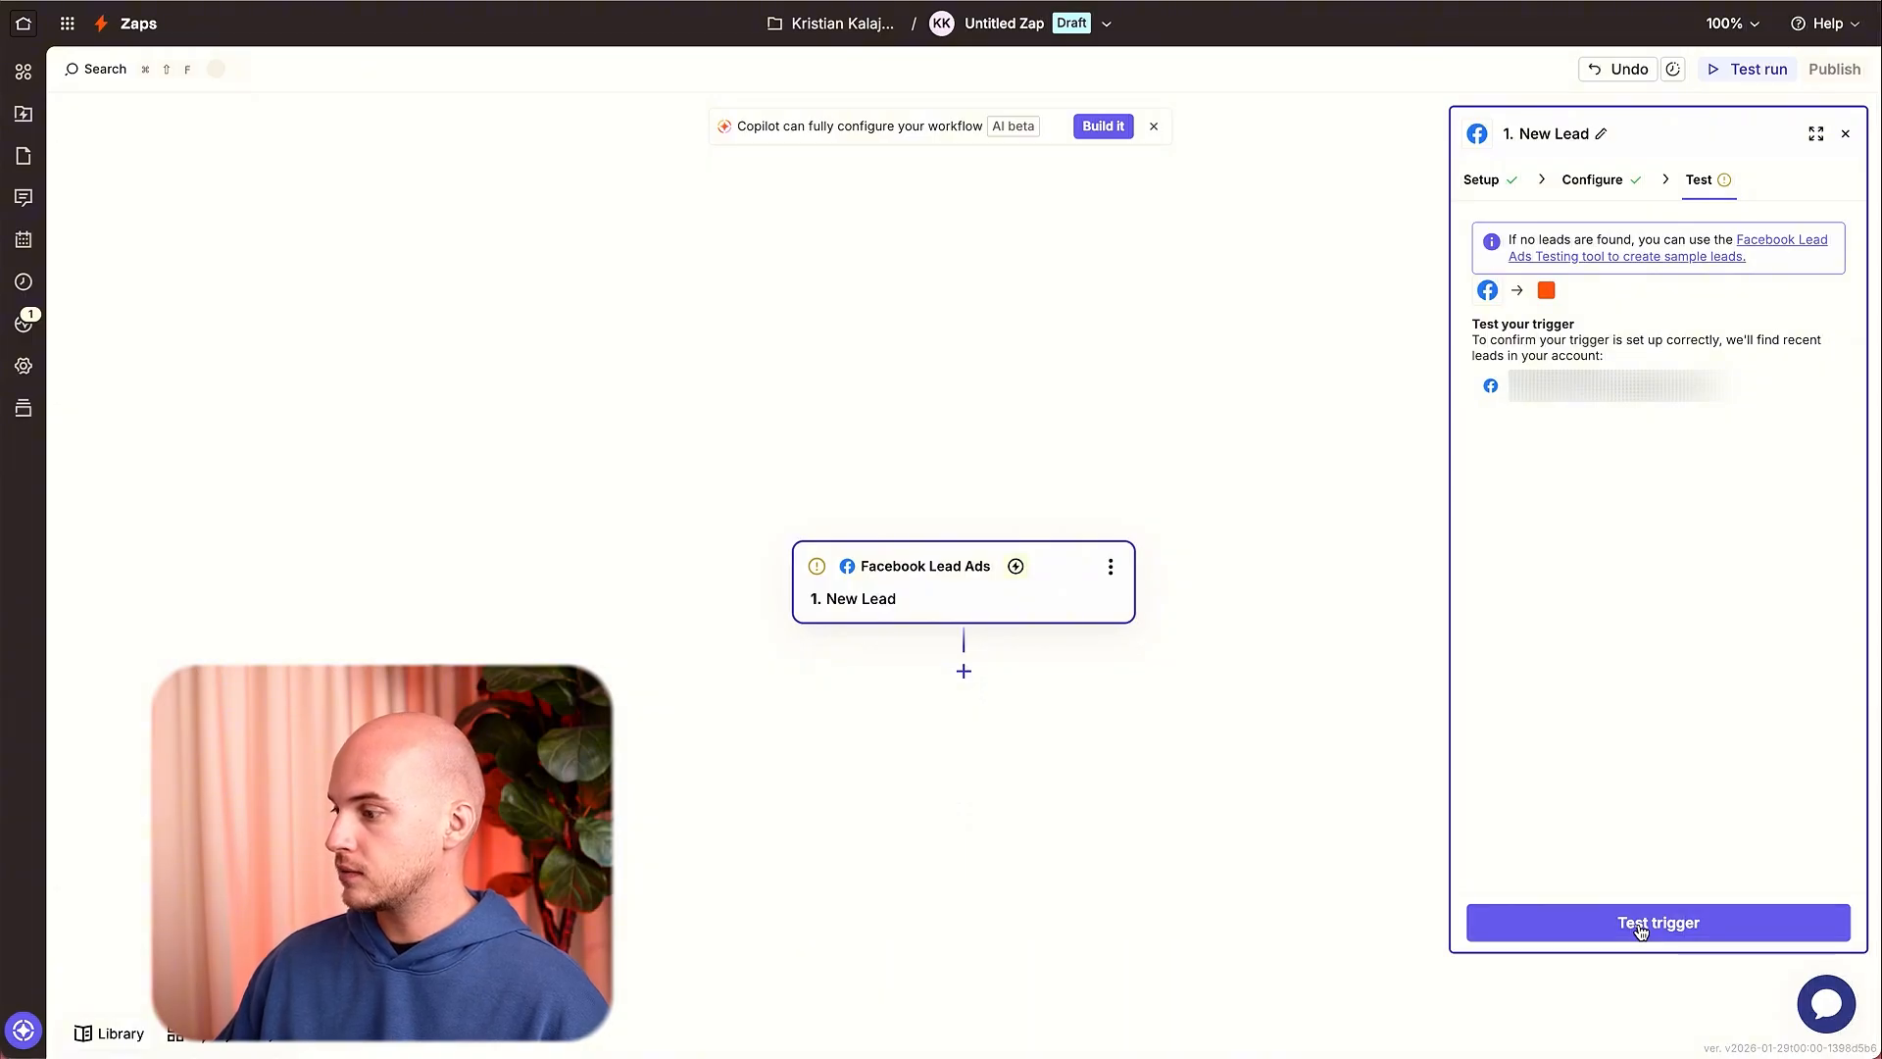
Test the trigger and continue with the Lead A sample record.
{"action": "left_click", "coordinate": [1641, 925]}
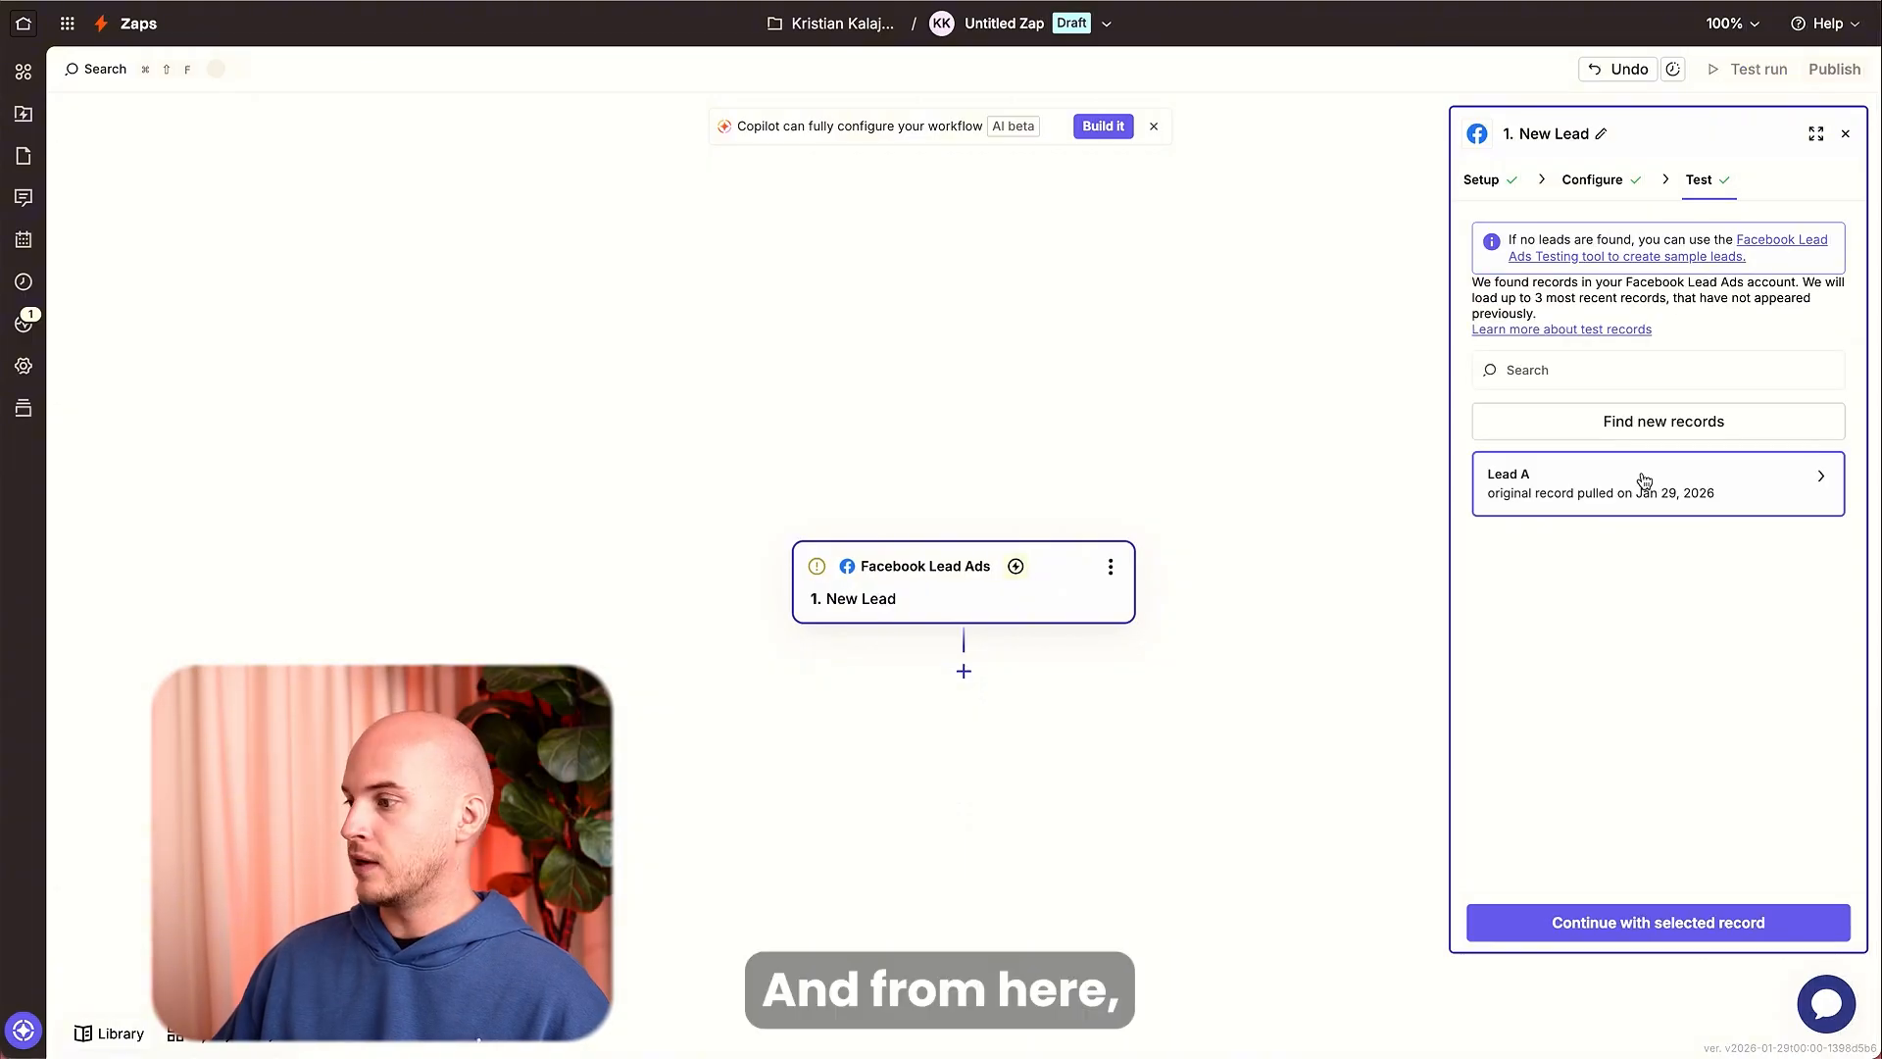
{"action": "left_click", "coordinate": [1662, 930]}
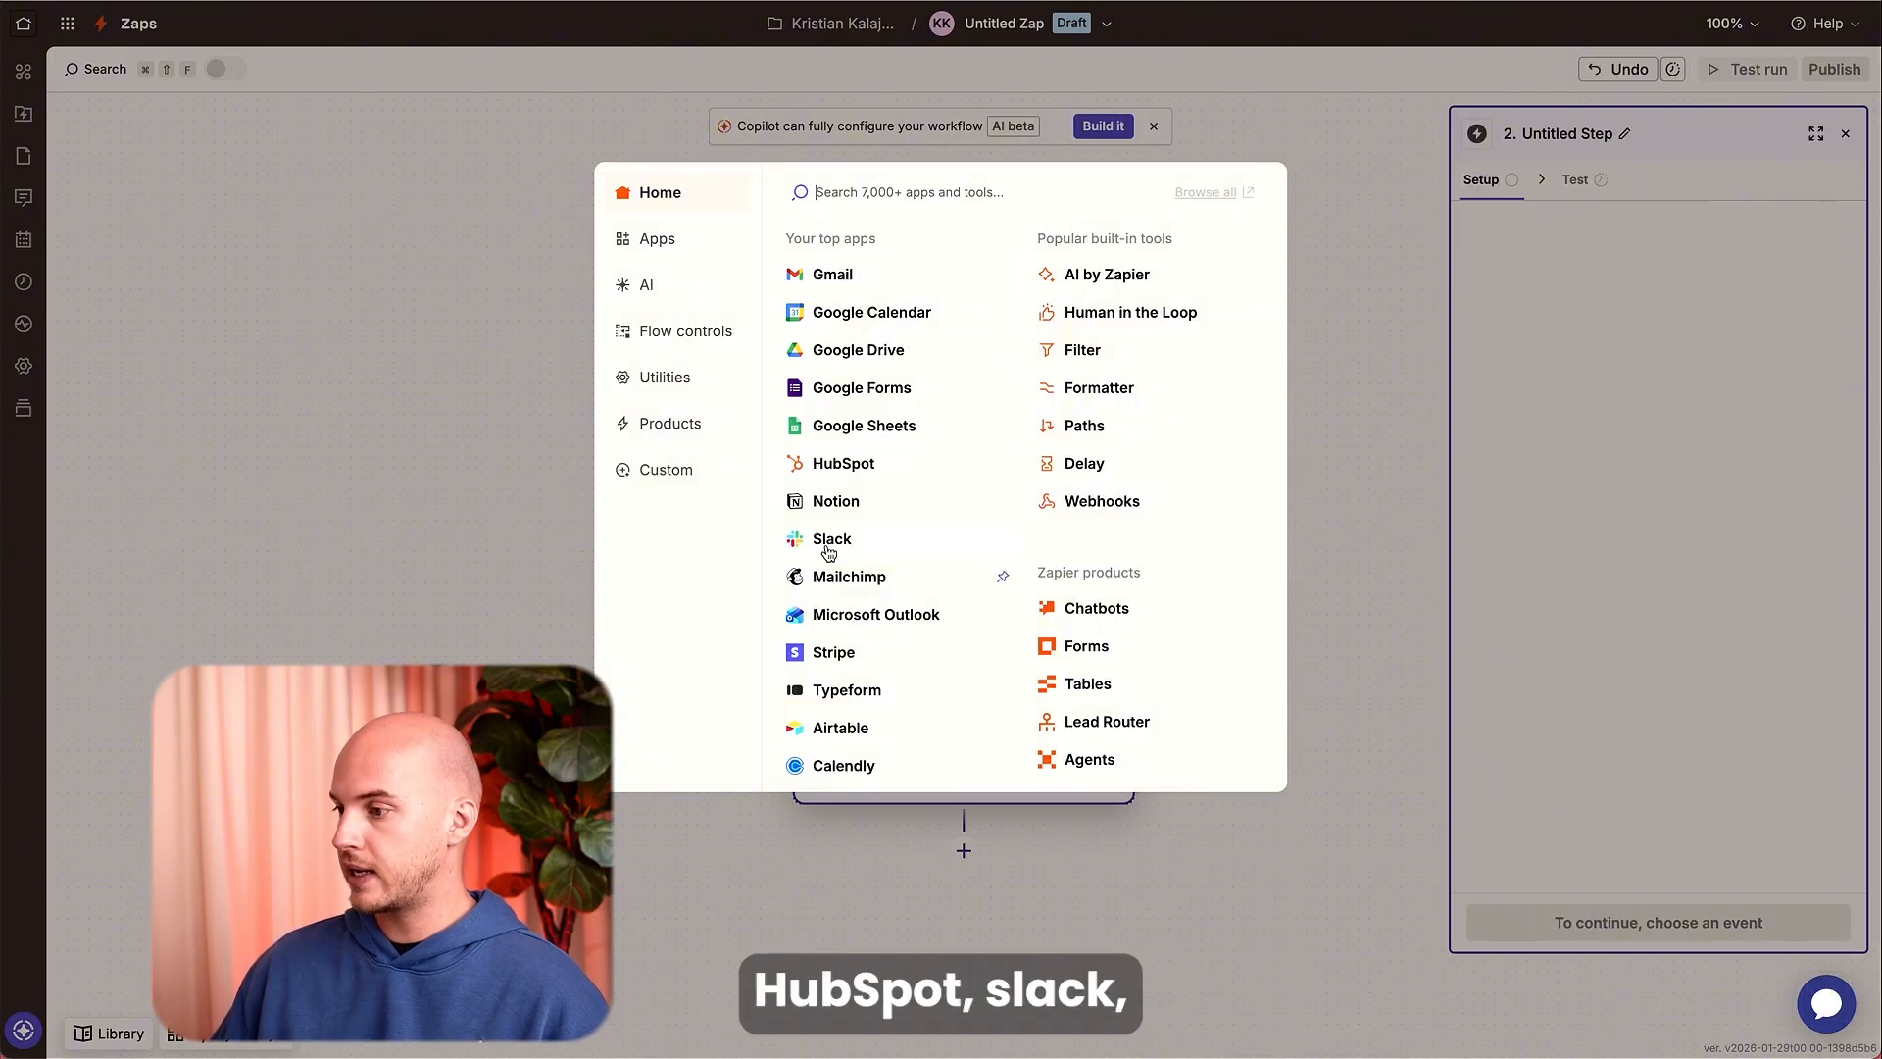
Add a Gmail action with the Send Email event, connect the Gmail account, and continue.
{"action": "left_click", "coordinate": [835, 275]}
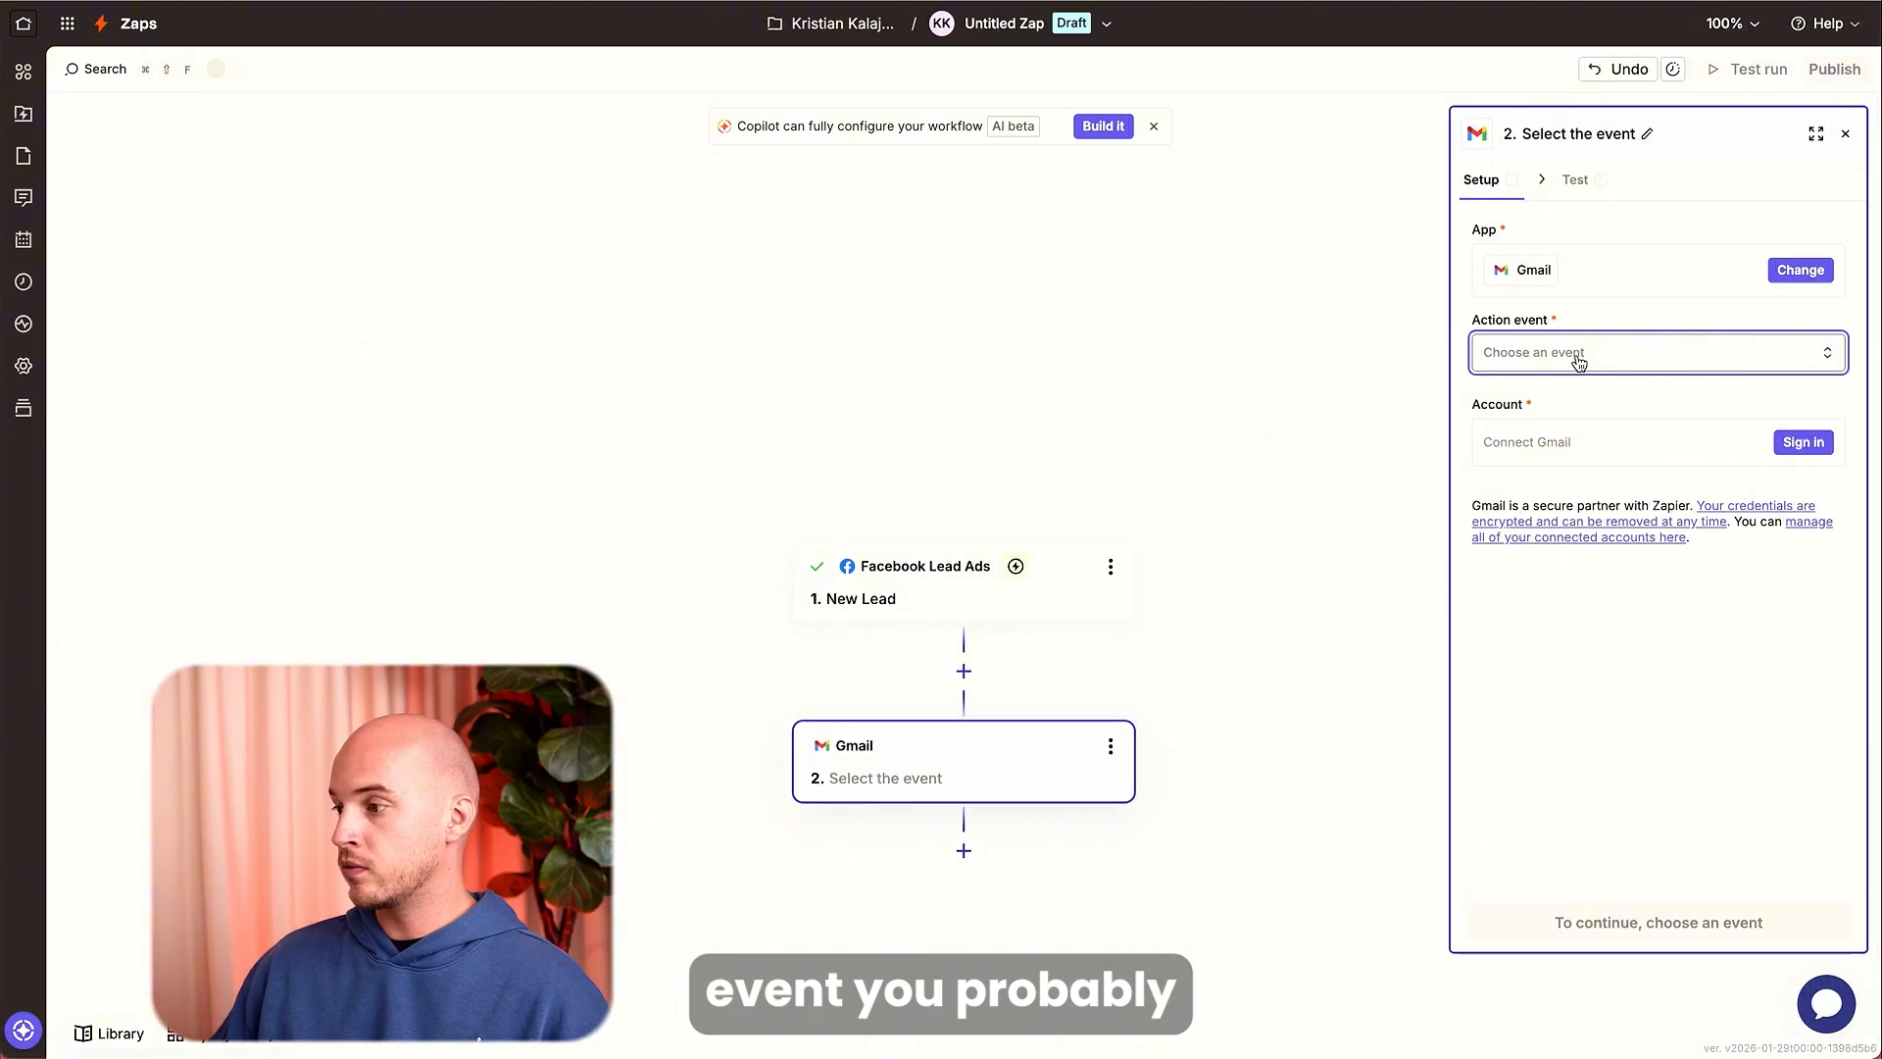
{"action": "left_click", "coordinate": [1578, 363]}
{"action": "scroll", "coordinate": [1322, 515], "scroll_direction": "down", "scroll_amount": 3}
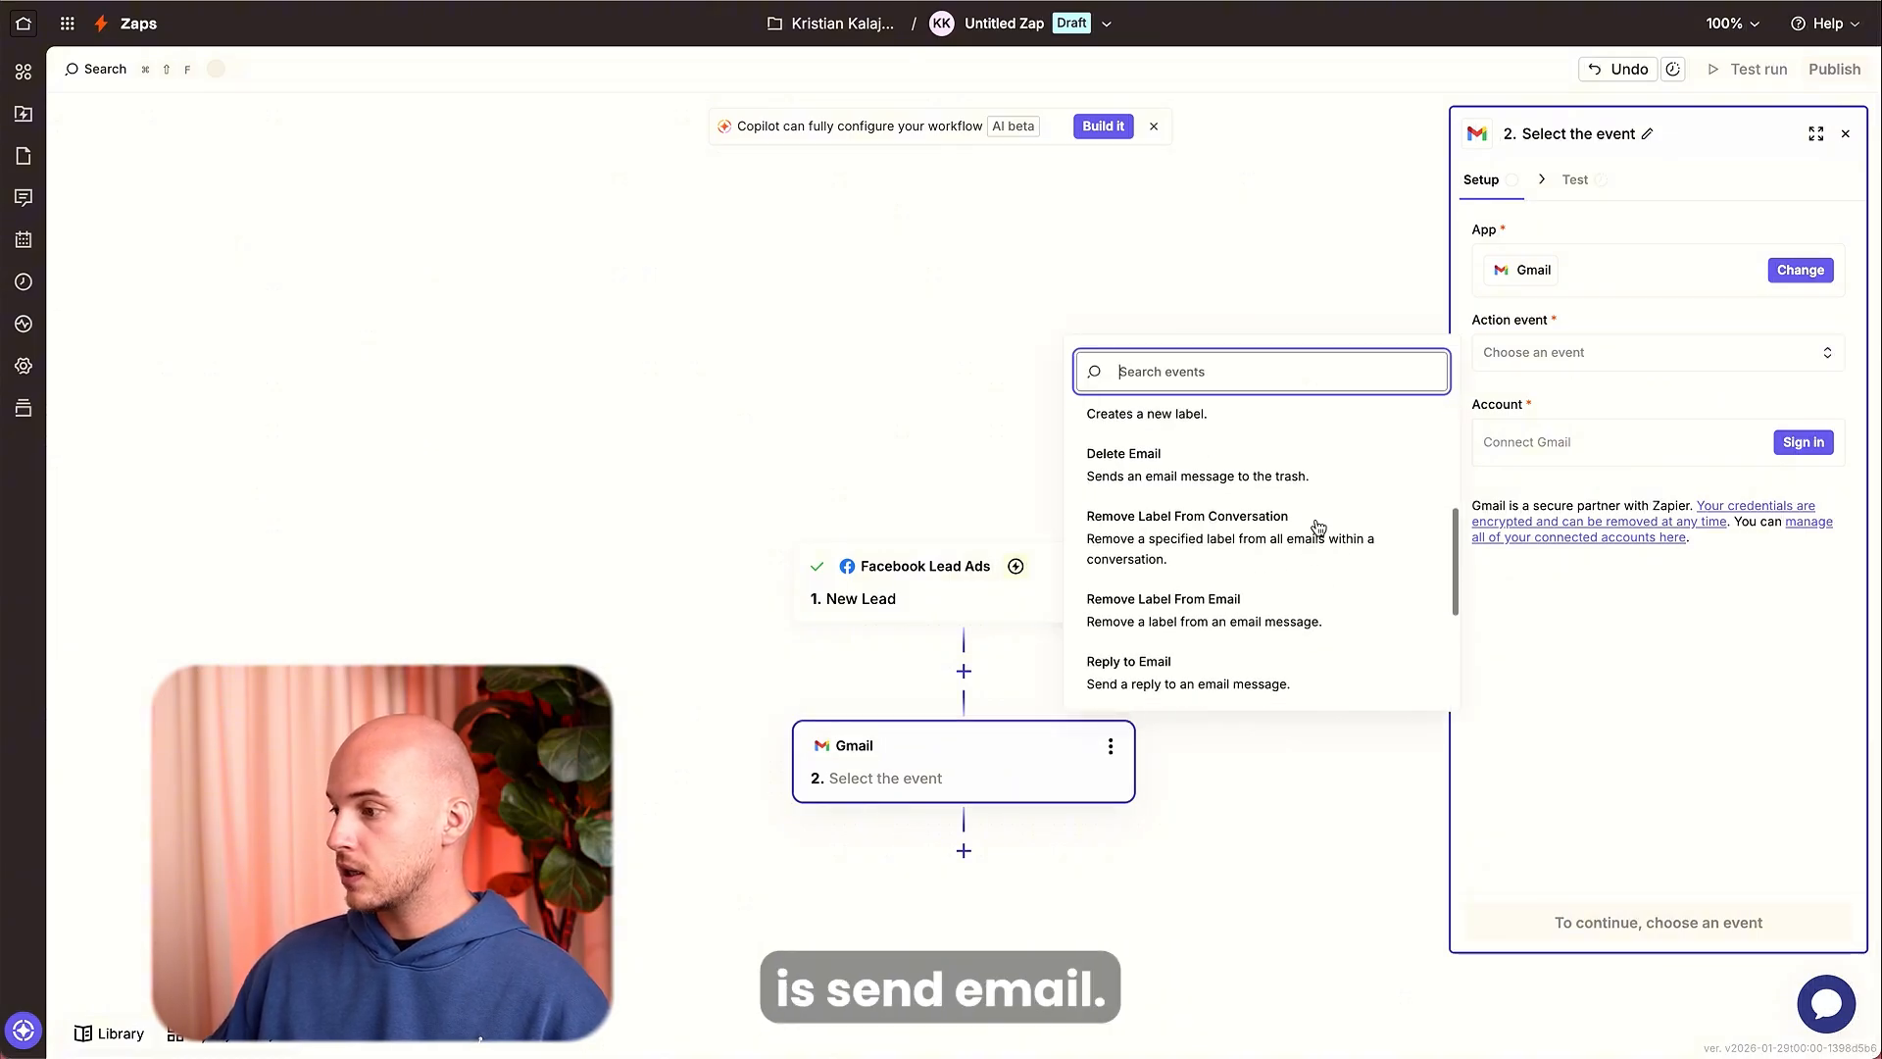
{"action": "scroll", "coordinate": [1312, 559], "scroll_direction": "down", "scroll_amount": 2}
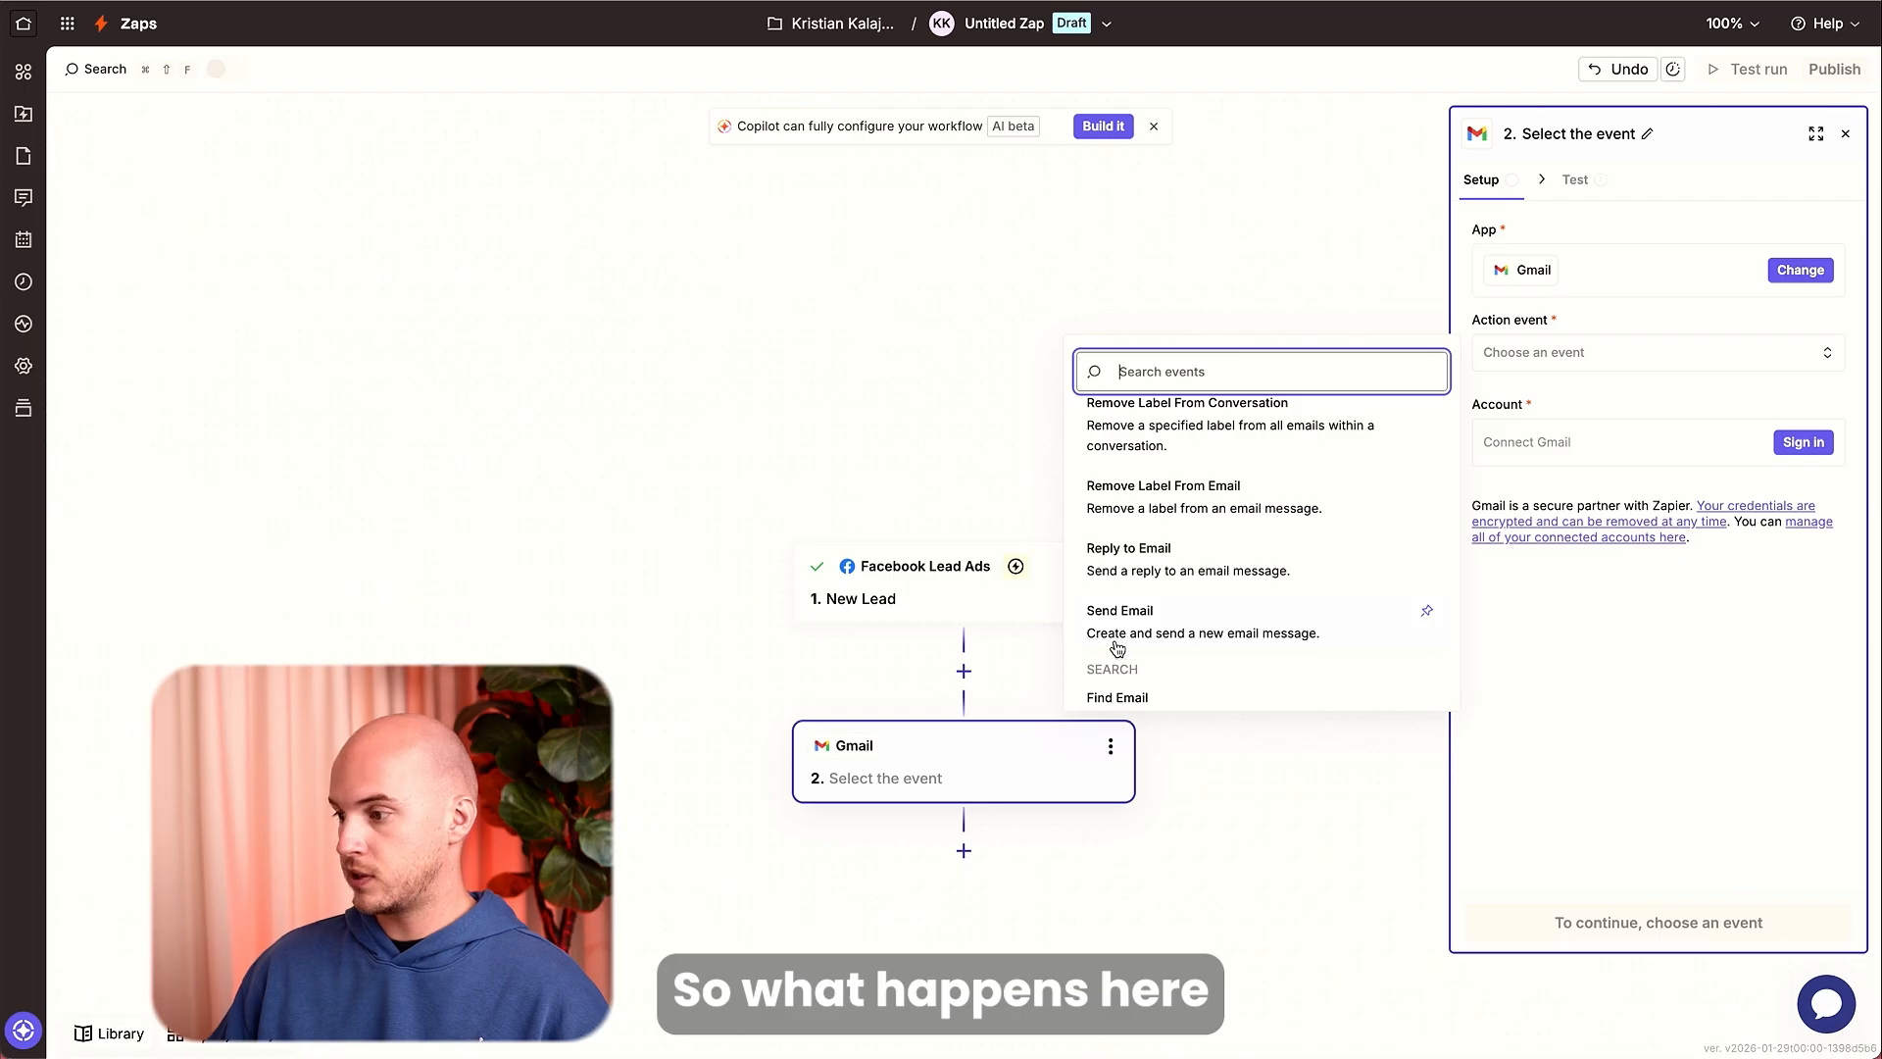
{"action": "left_click", "coordinate": [1189, 628]}
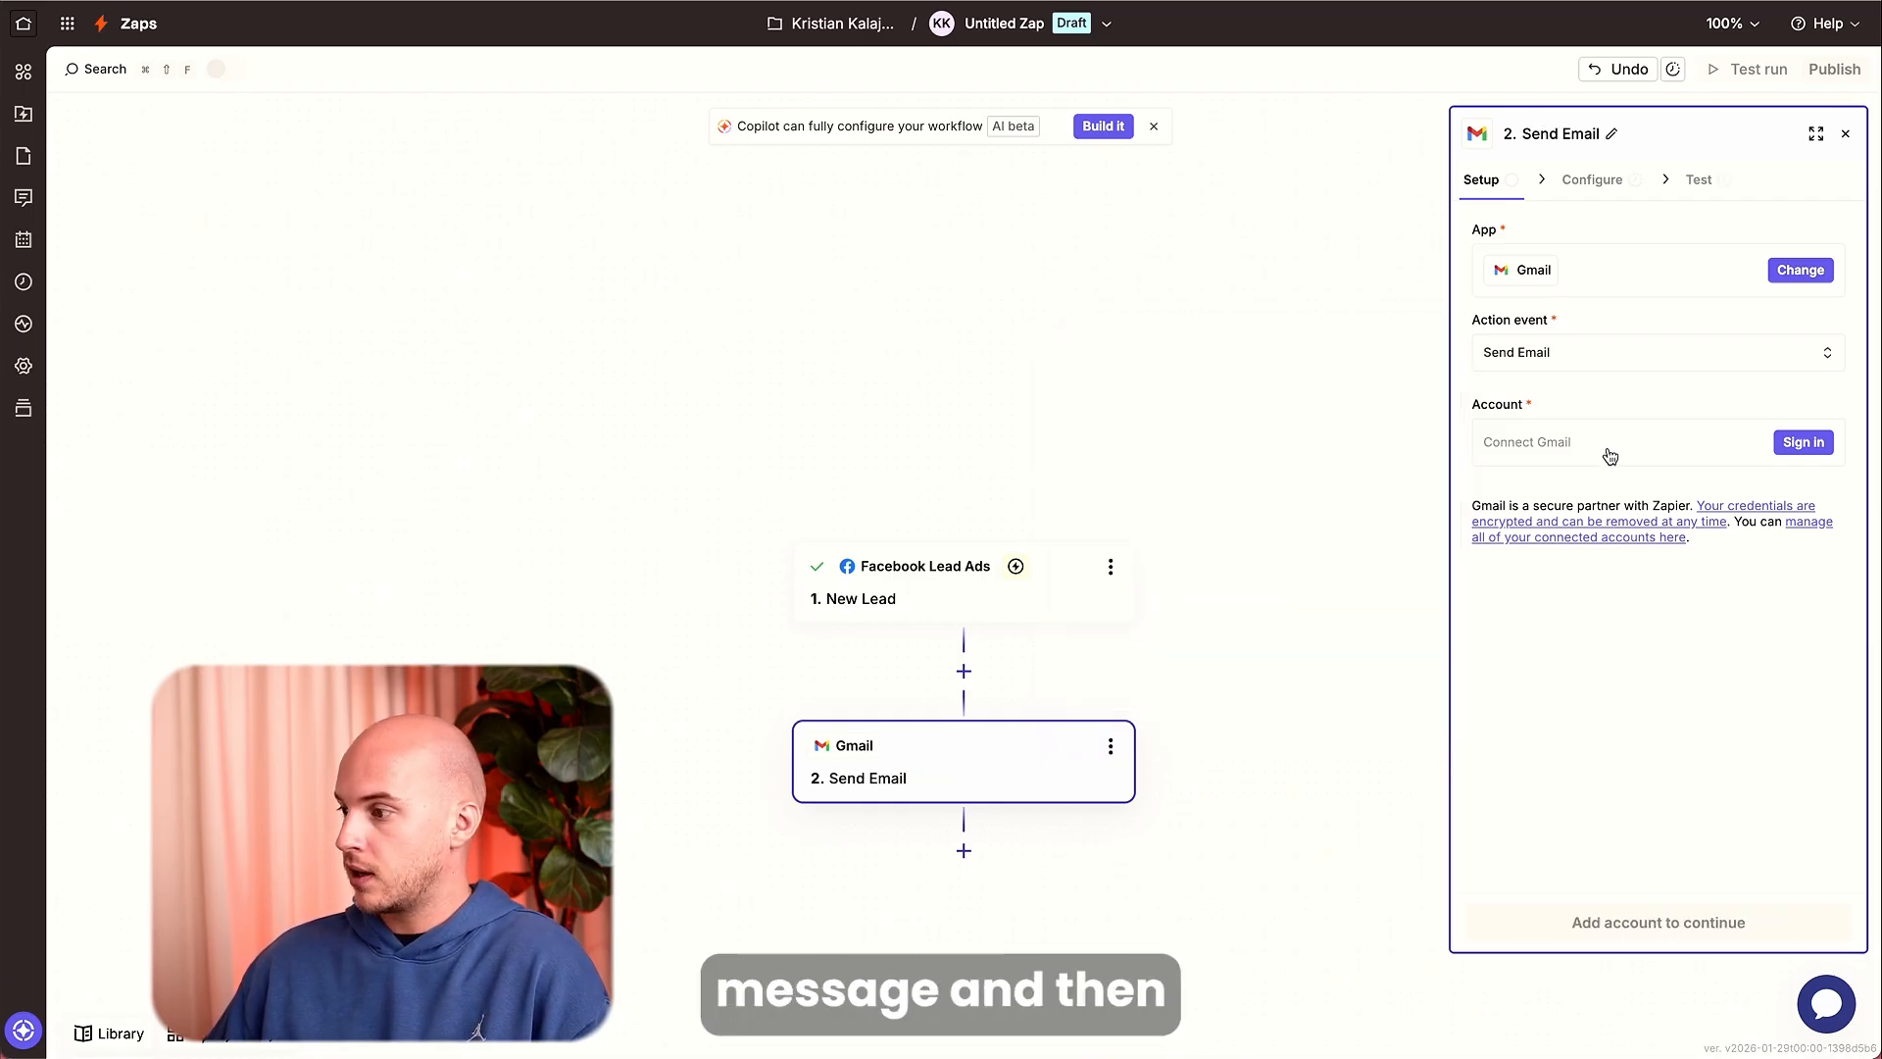
{"action": "left_click", "coordinate": [1802, 442]}
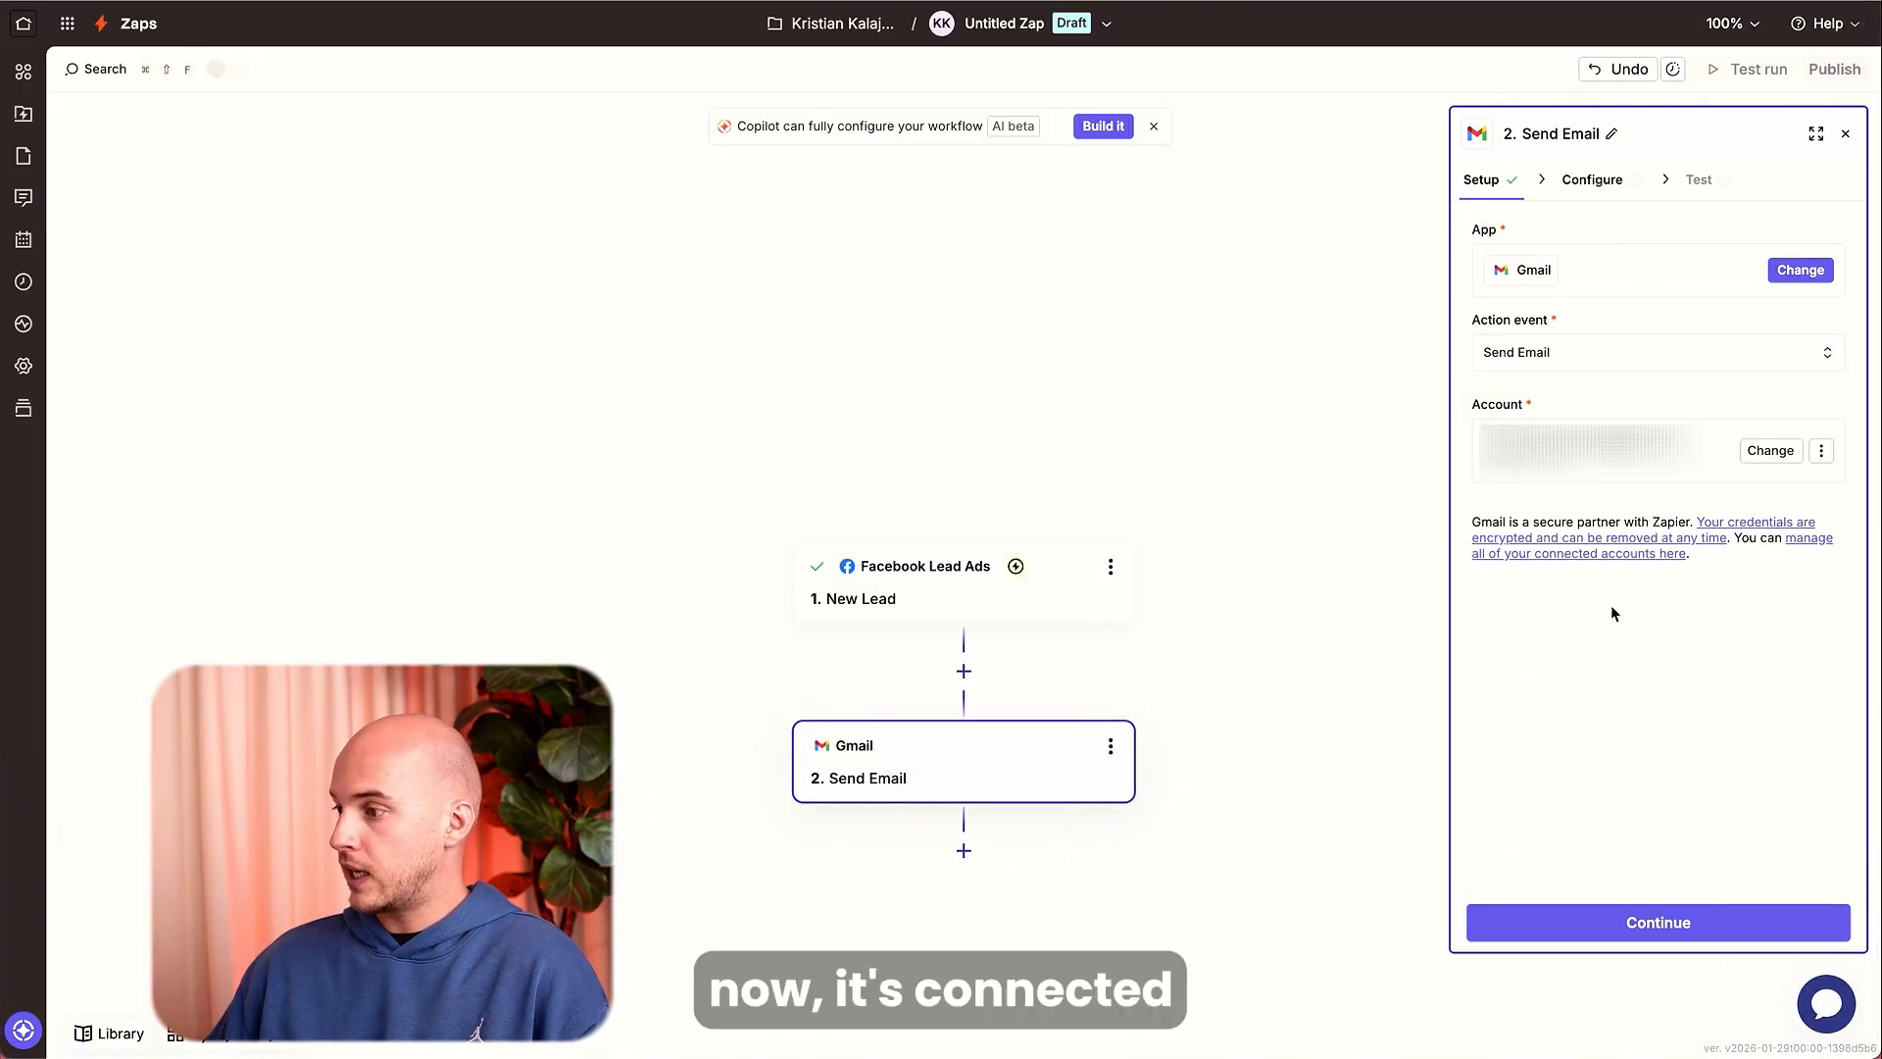
{"action": "left_click", "coordinate": [1732, 921]}
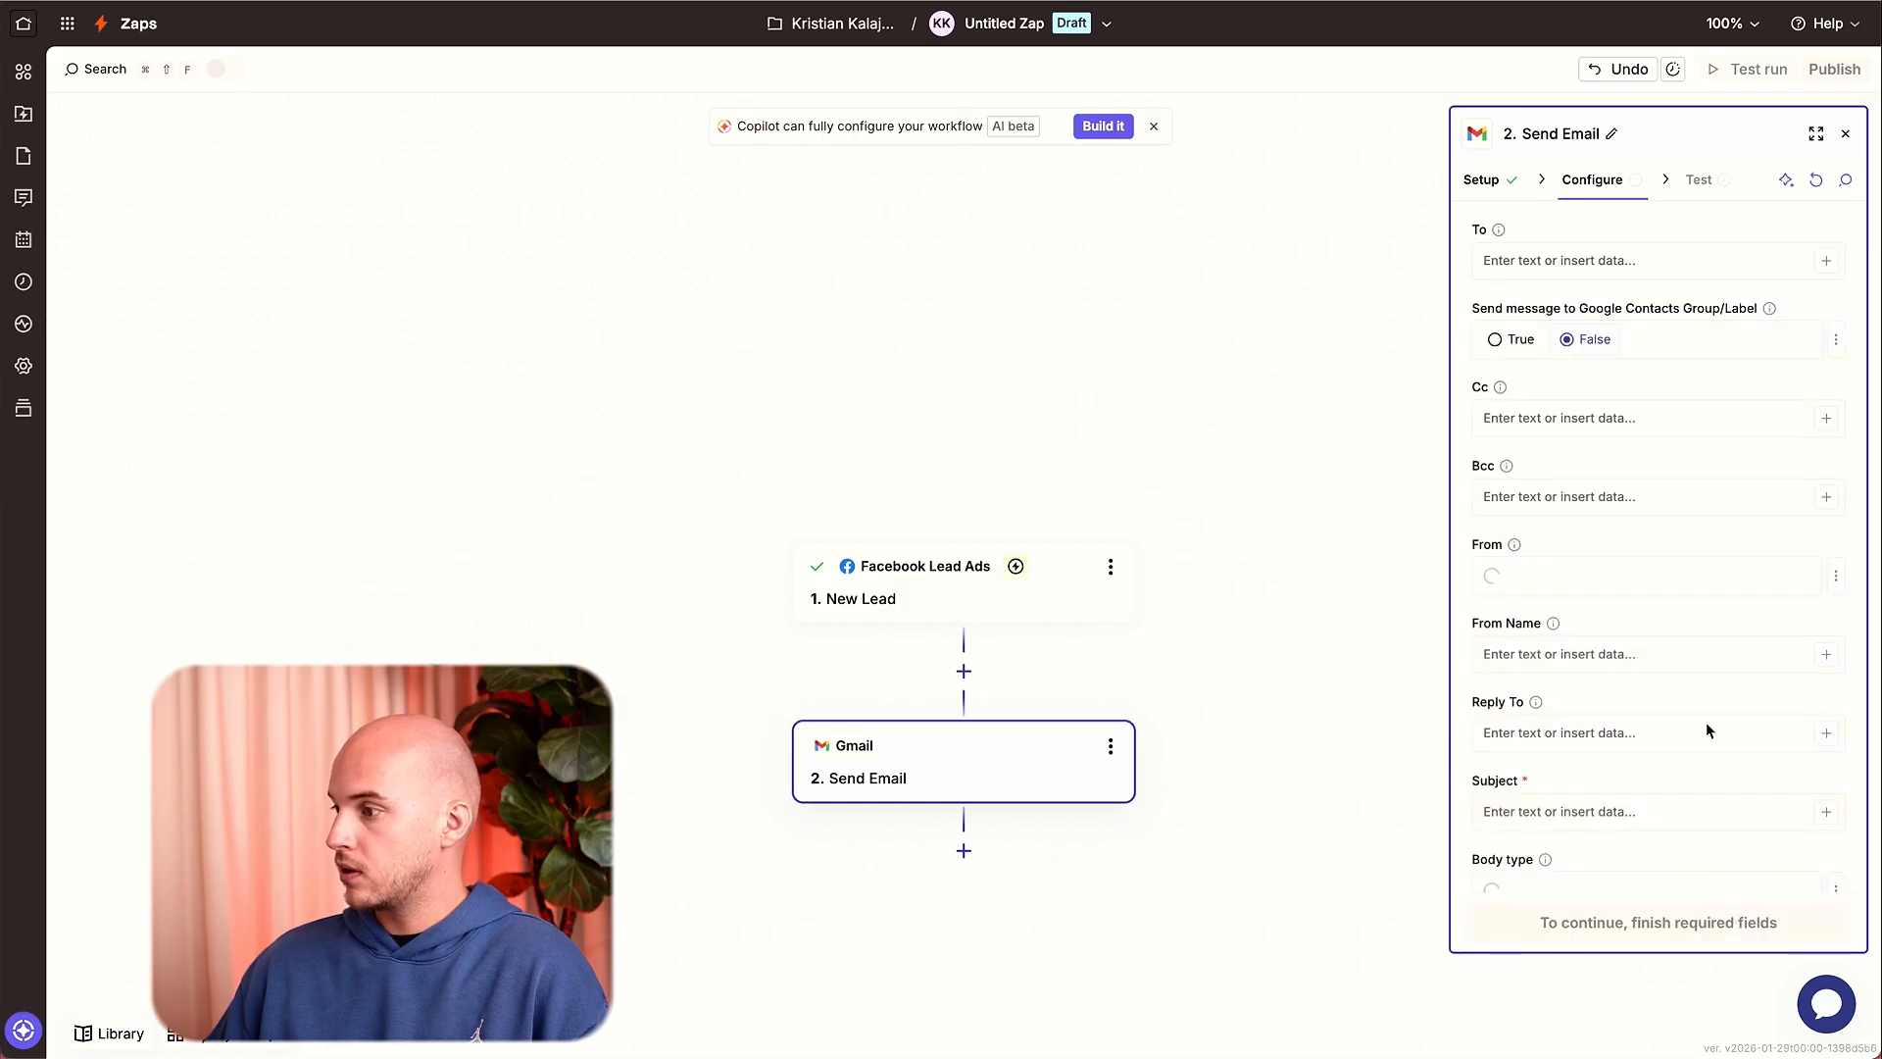
Enter the recipient's e-mail address in the To field of the email action.
{"action": "left_click", "coordinate": [1742, 261]}
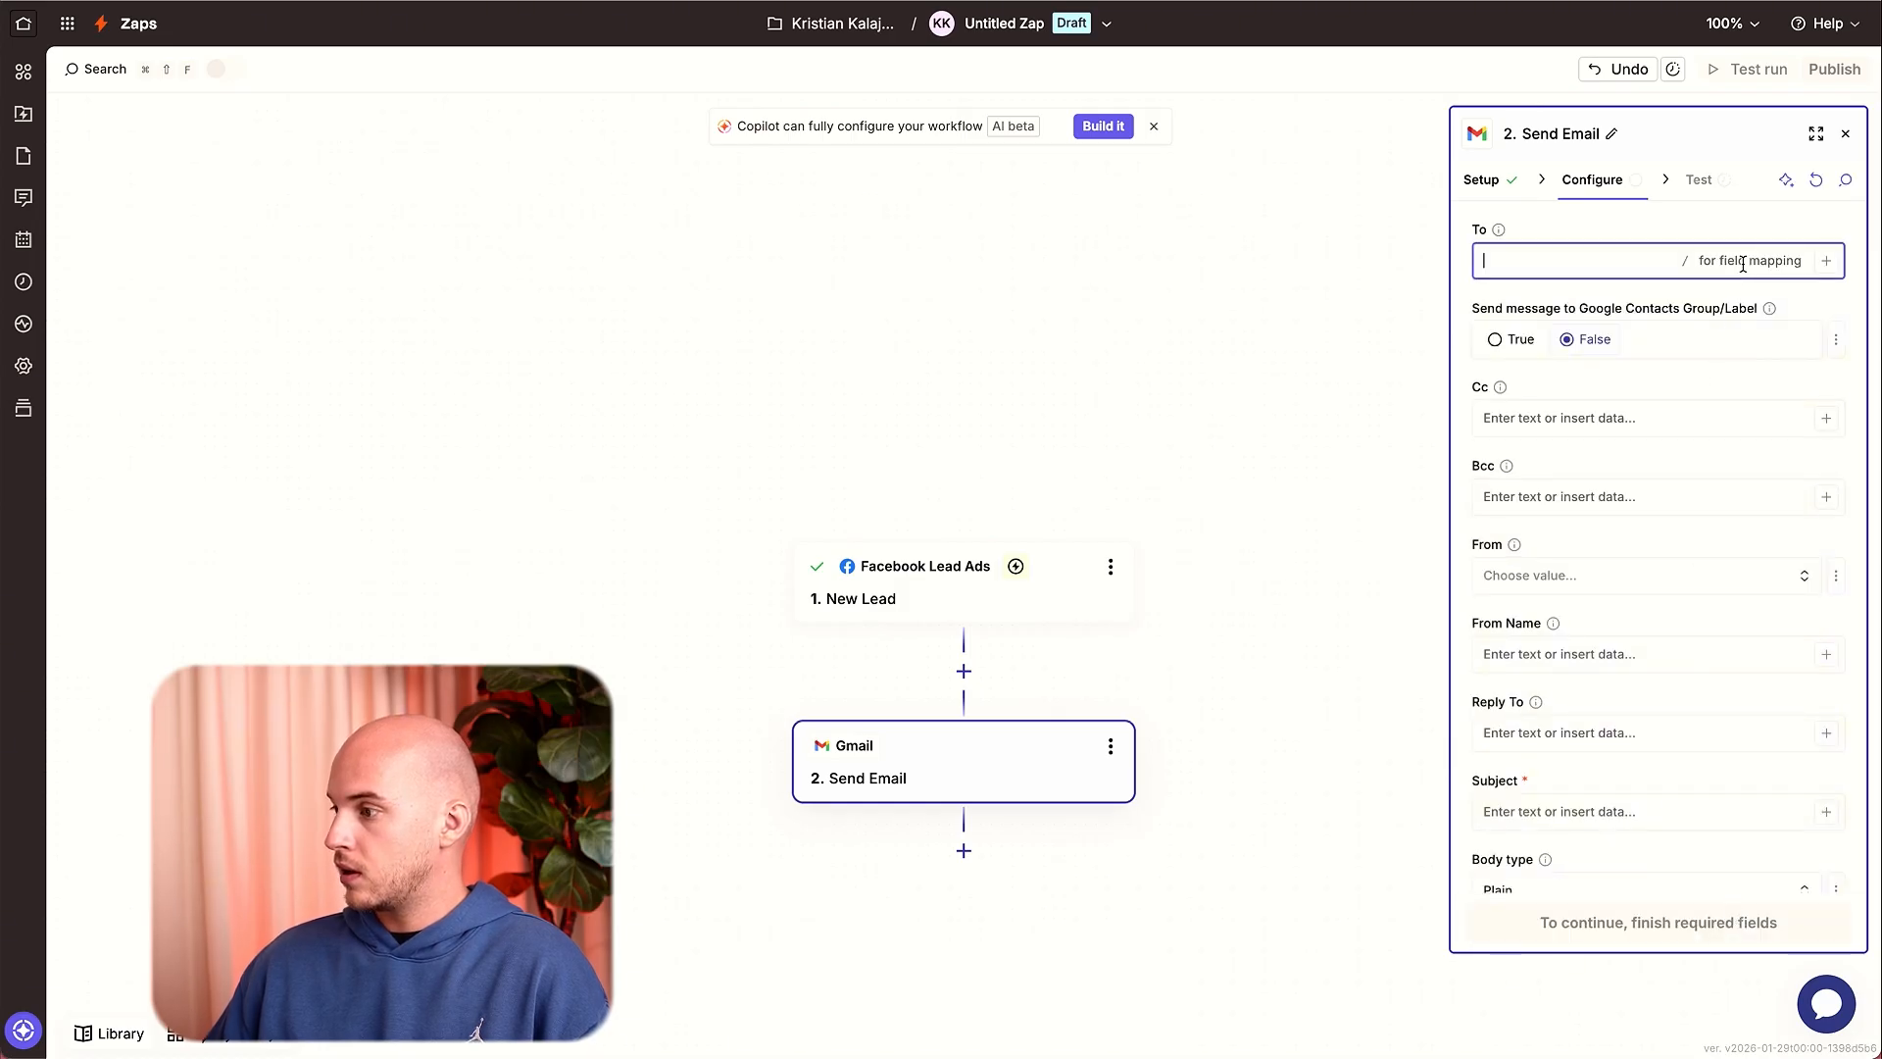
{"action": "left_click", "coordinate": [1822, 261]}
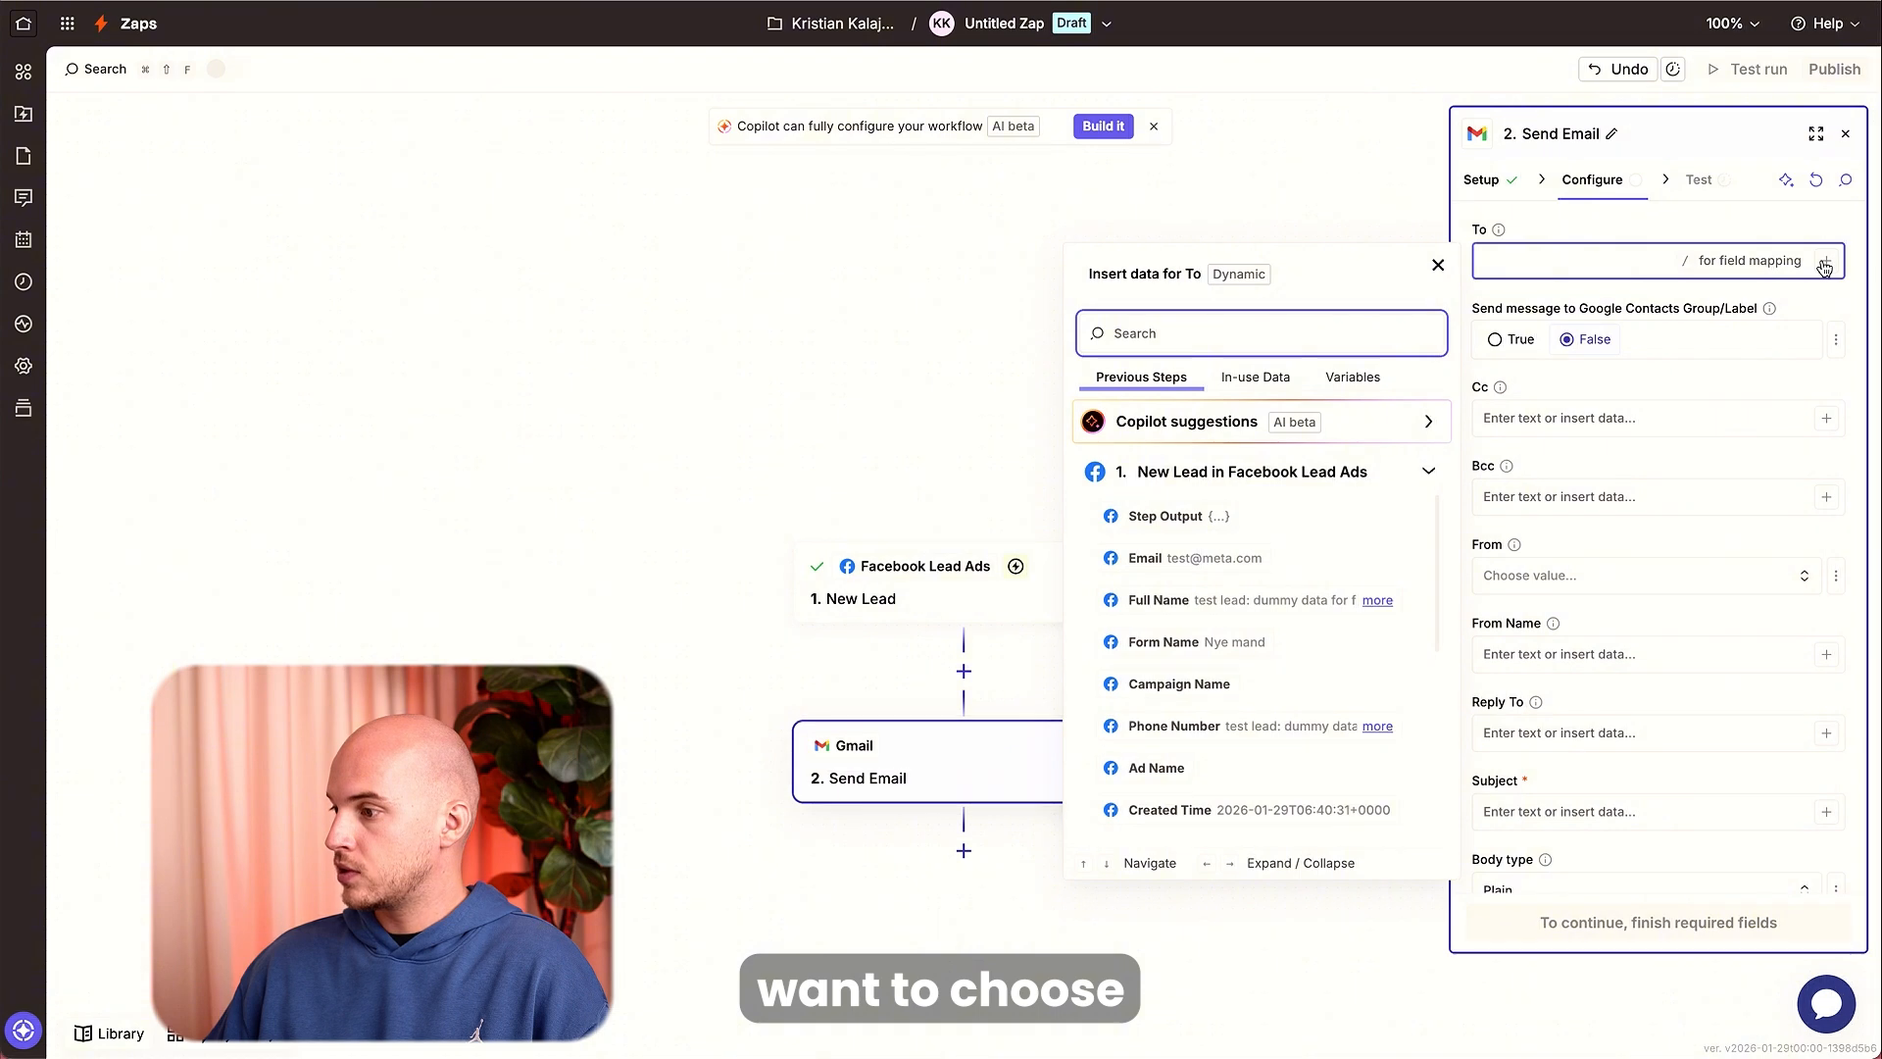
{"action": "left_click", "coordinate": [1612, 260]}
{"action": "left_click", "coordinate": [1615, 238]}
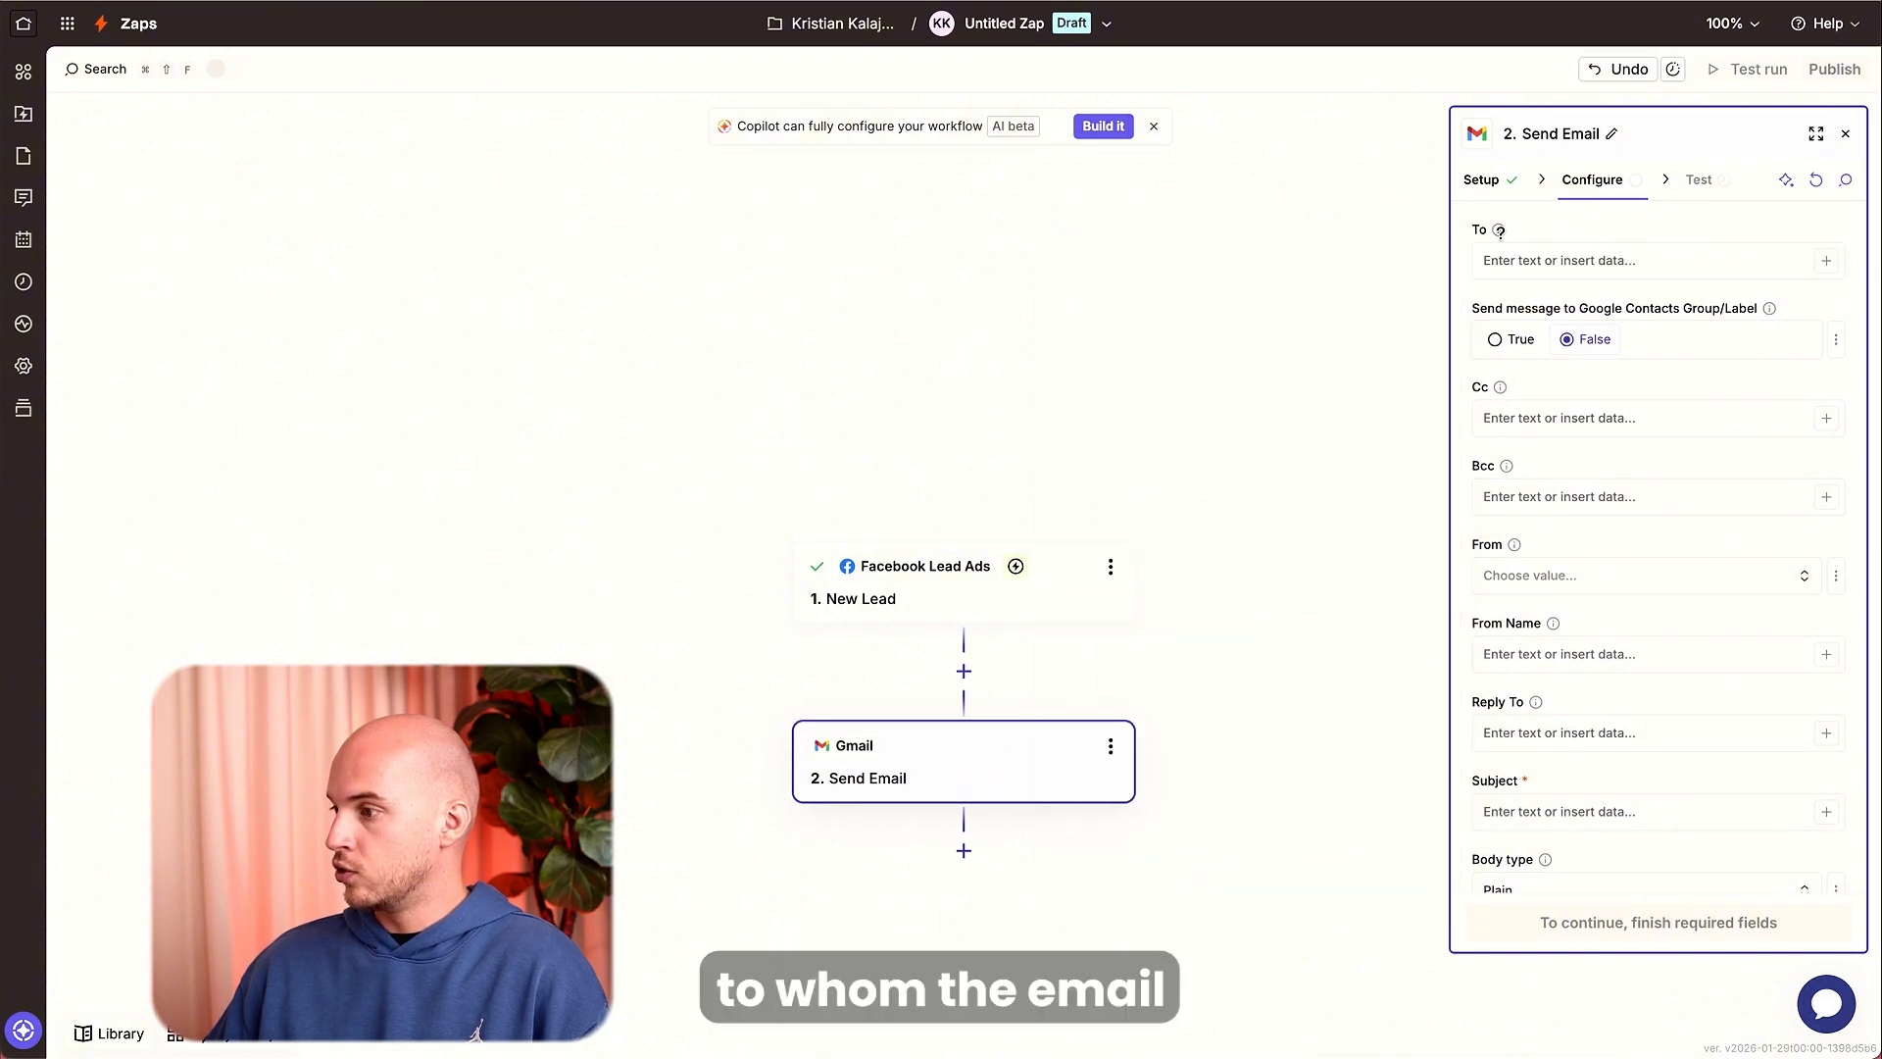
{"action": "mouse_move", "coordinate": [1499, 231]}
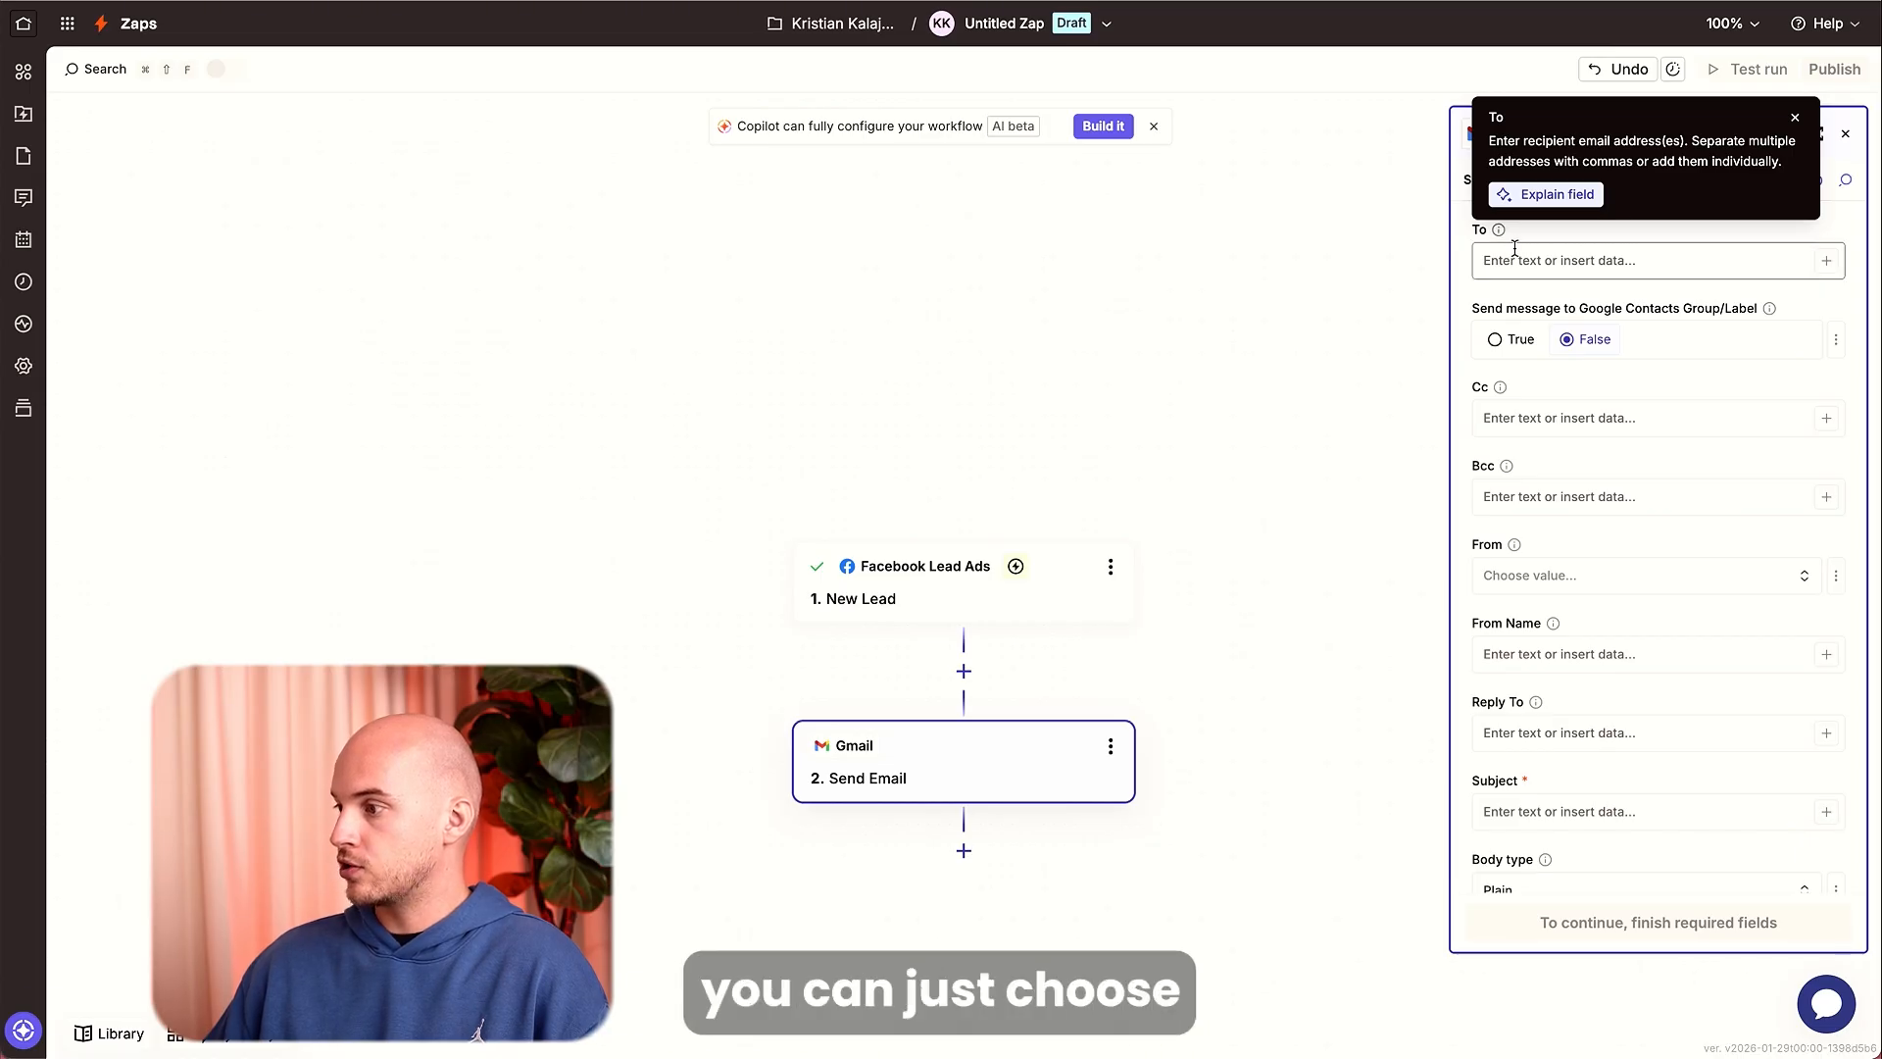
{"action": "left_click", "coordinate": [1510, 253]}
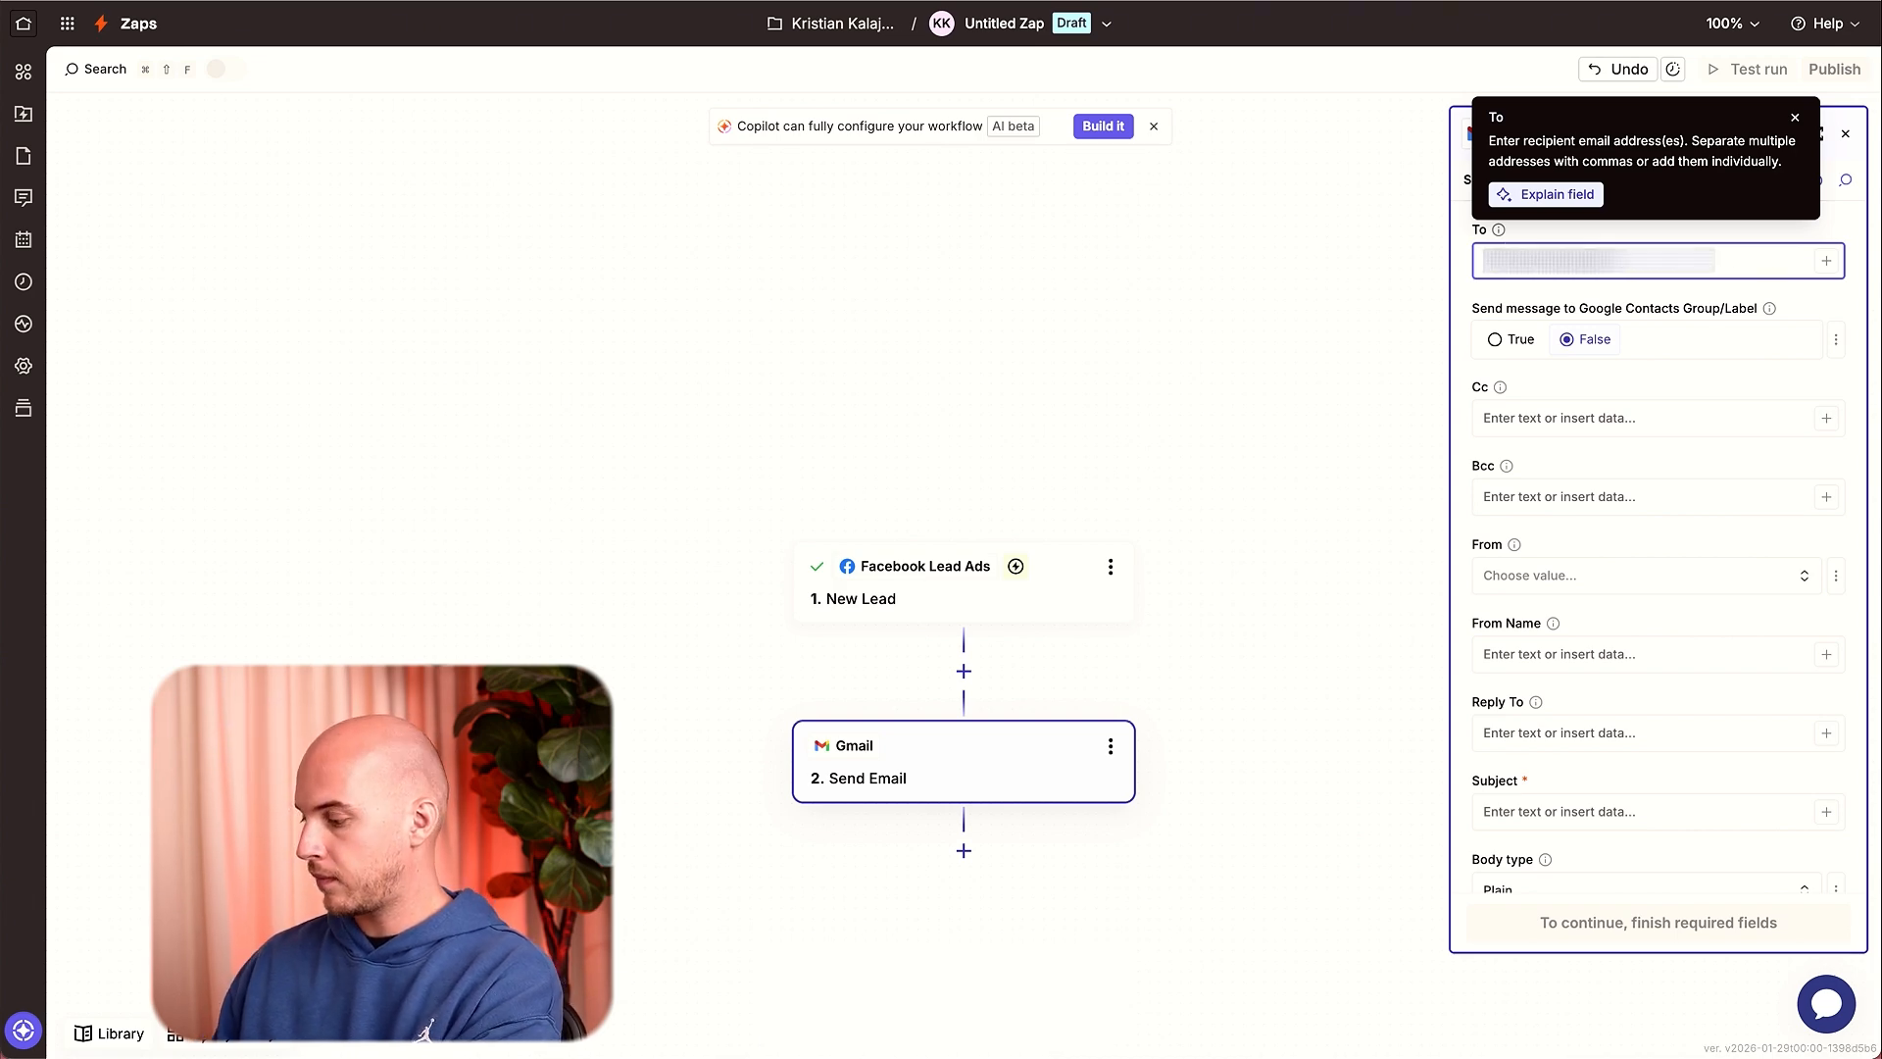
{"action": "left_click", "coordinate": [1645, 457]}
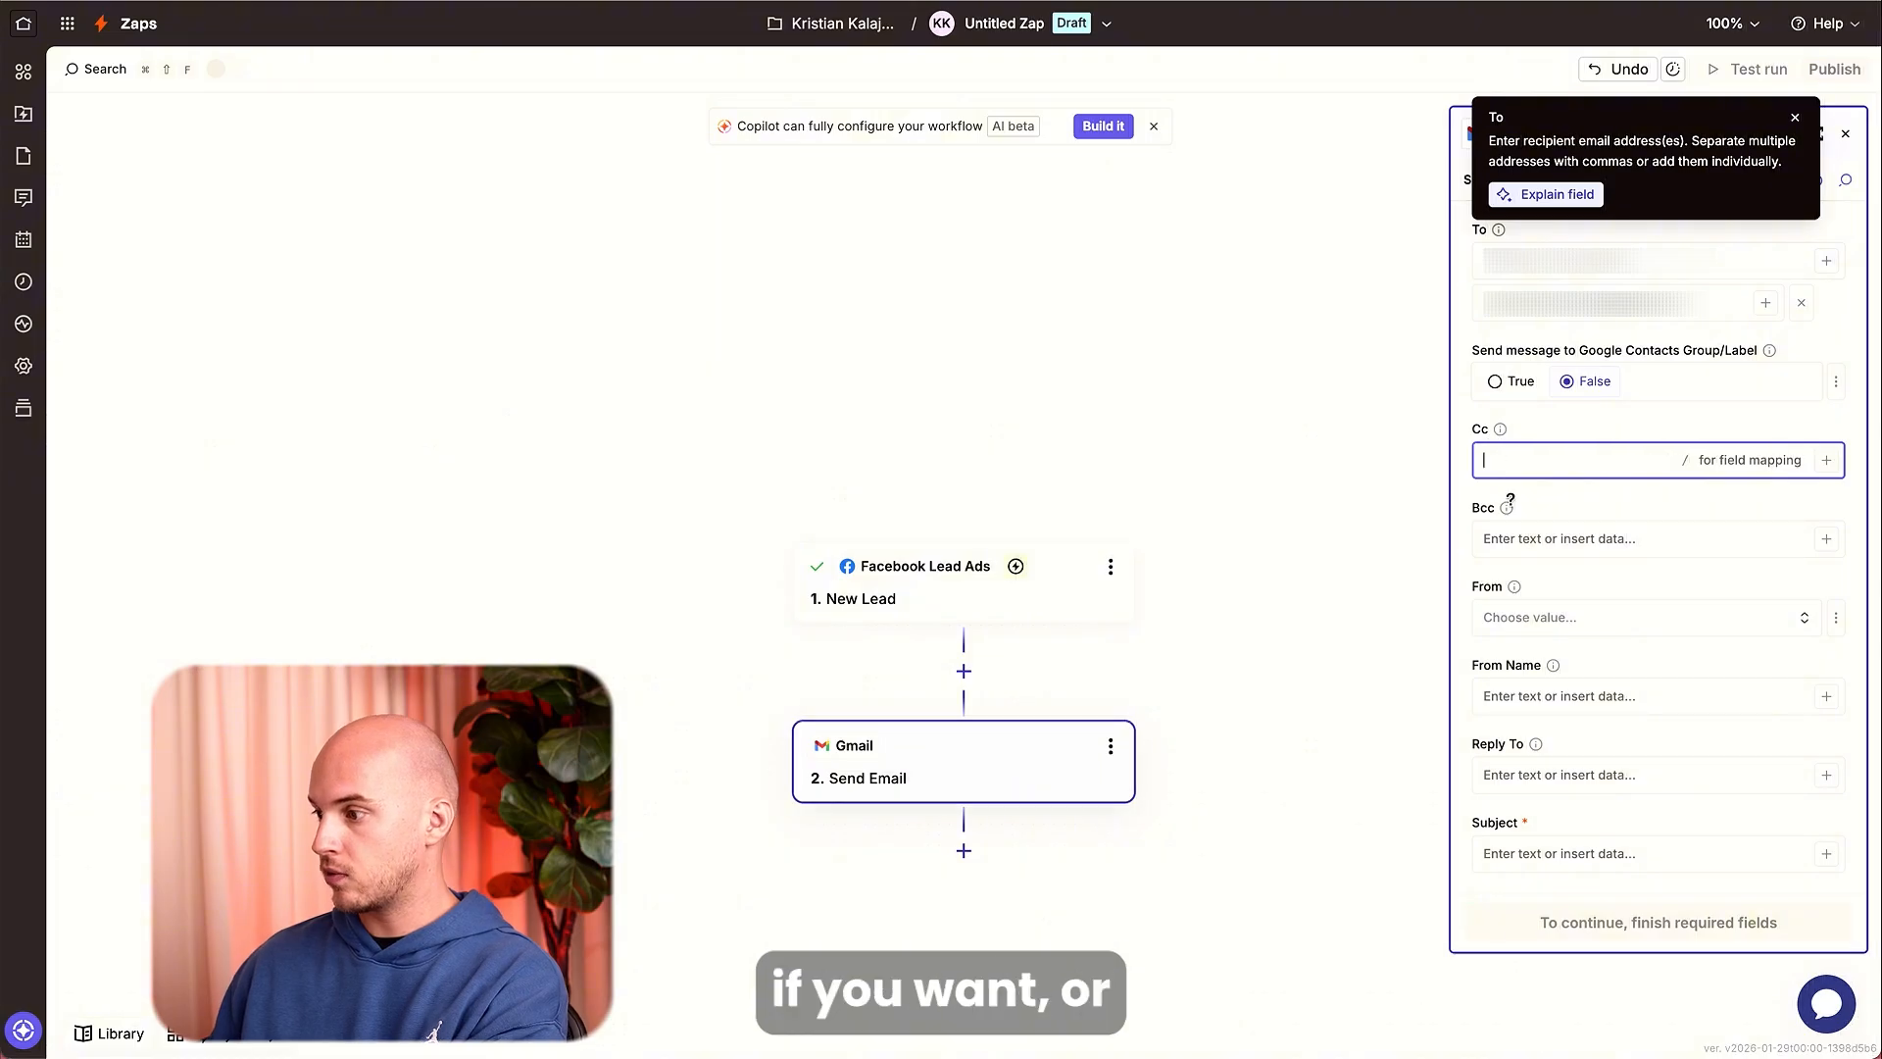
Select your own Gmail address as the From sender.
{"action": "scroll", "coordinate": [1529, 545], "scroll_direction": "down", "scroll_amount": 3}
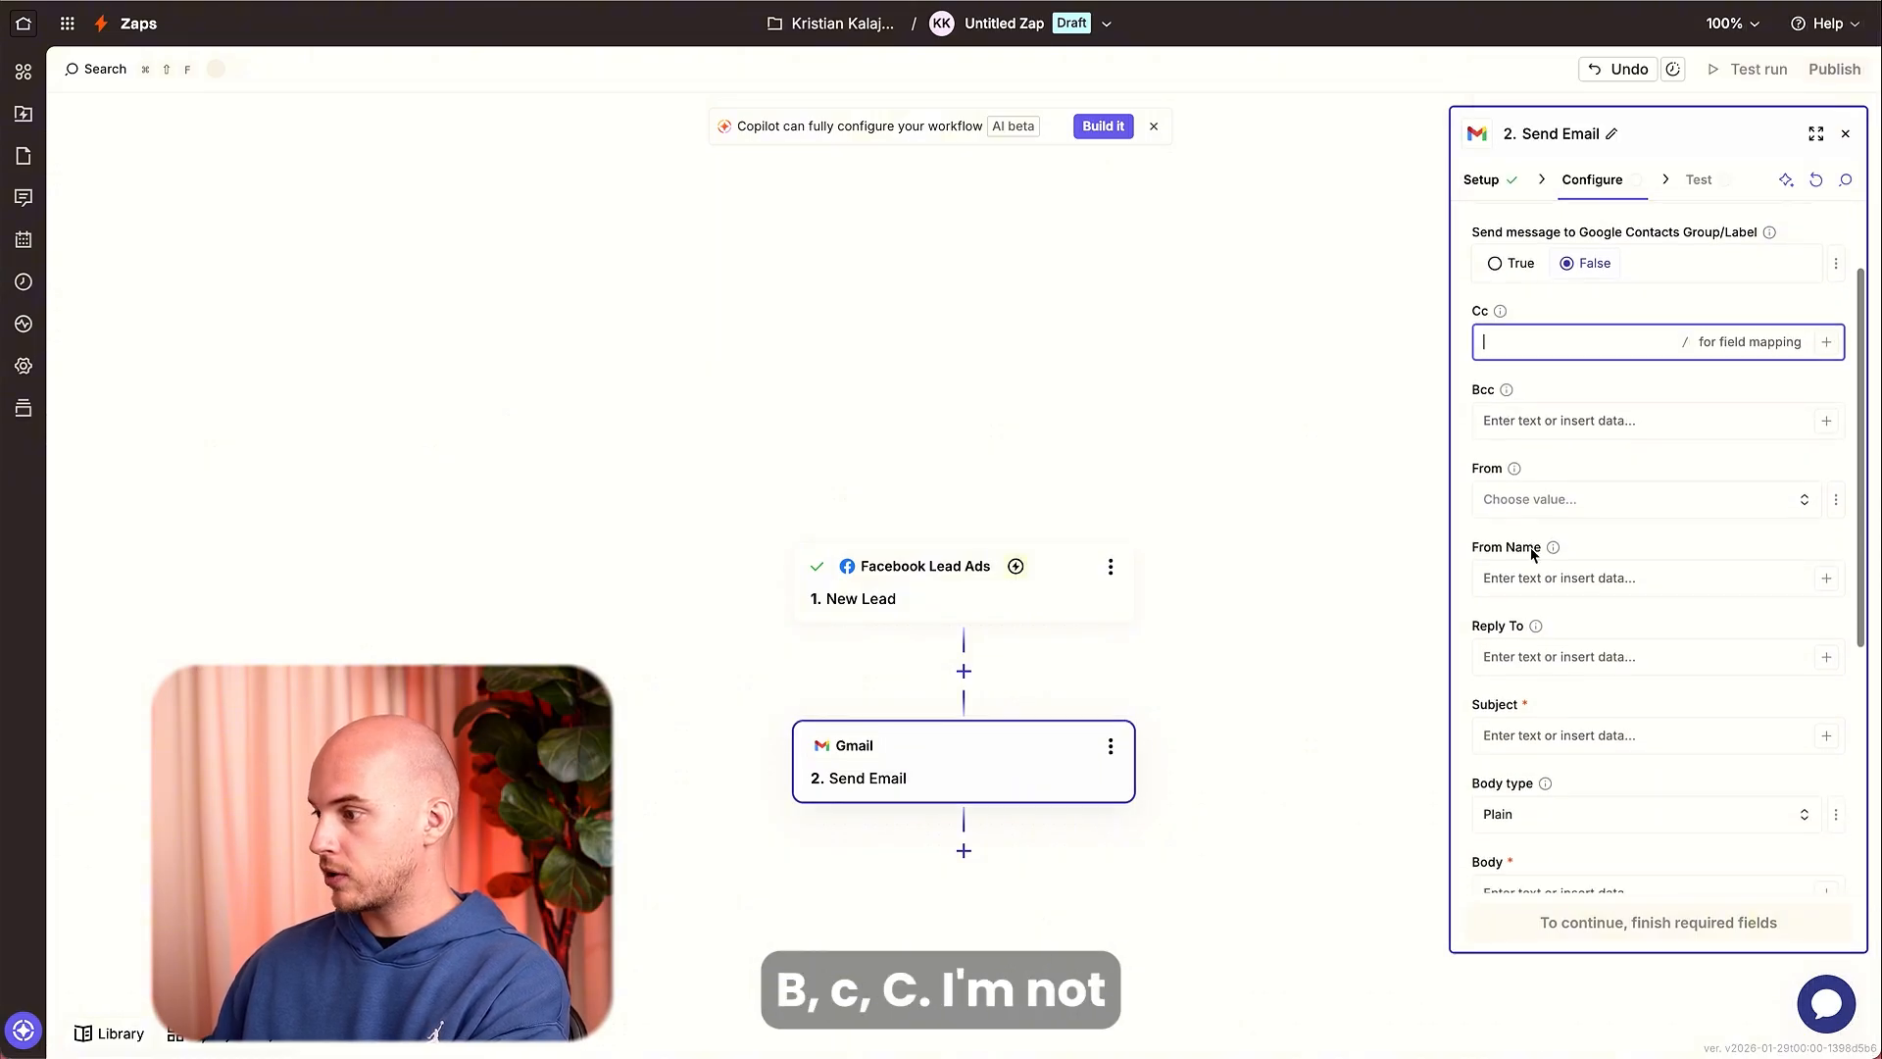
{"action": "left_click", "coordinate": [1535, 514]}
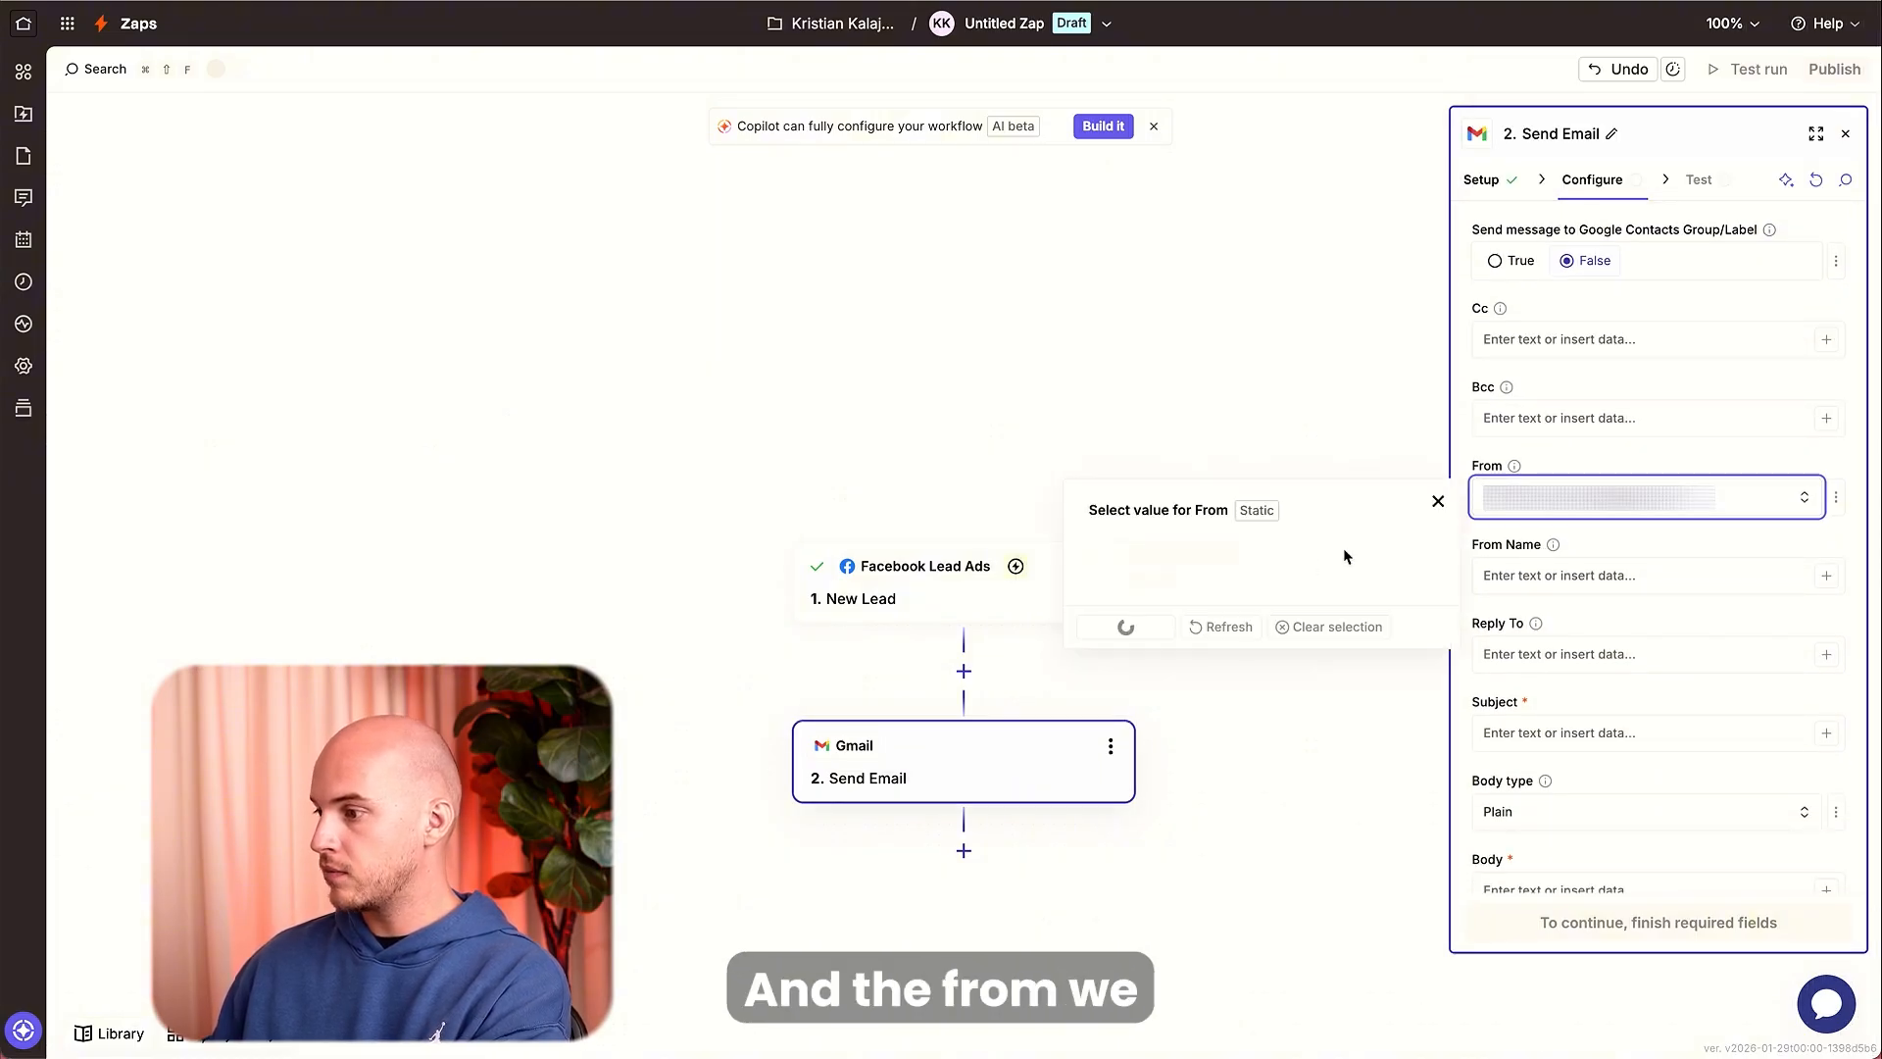
{"action": "left_click", "coordinate": [1169, 555]}
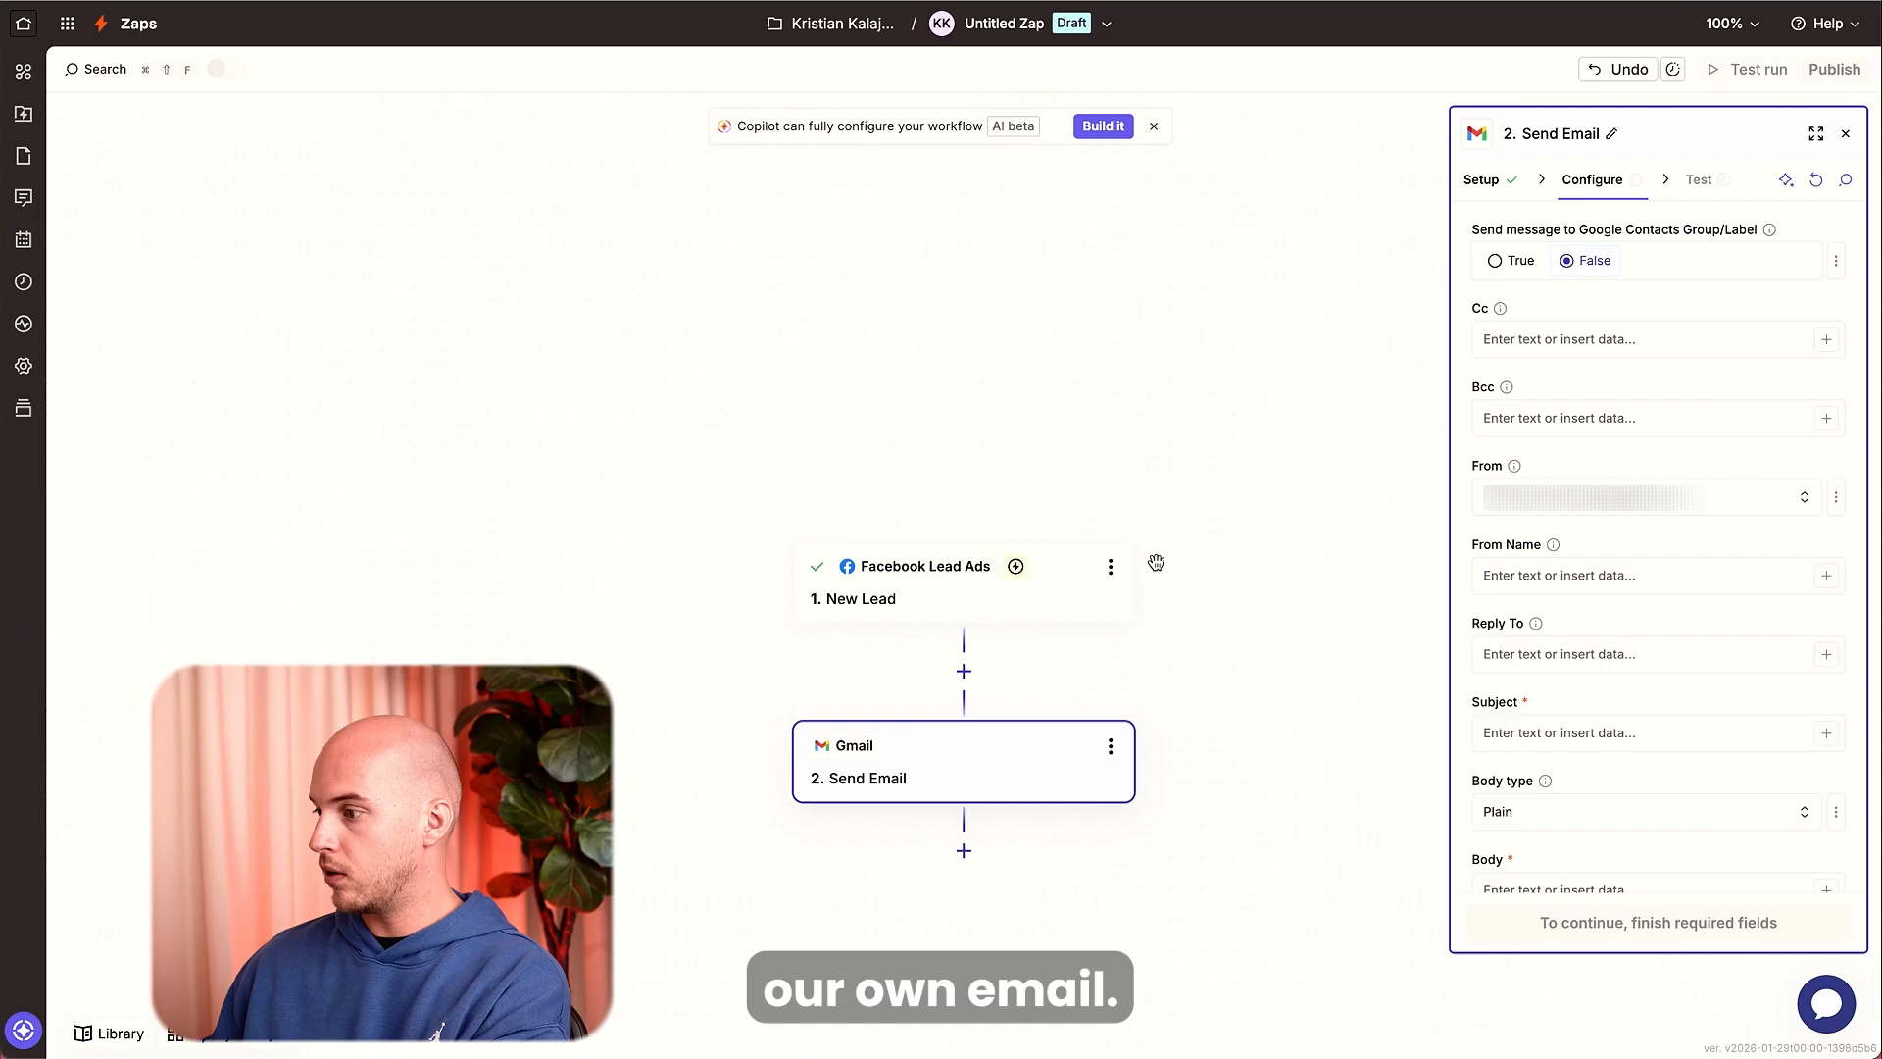
Map the lead's Full Name from the Facebook trigger into the From Name field.
{"action": "left_click", "coordinate": [1572, 571]}
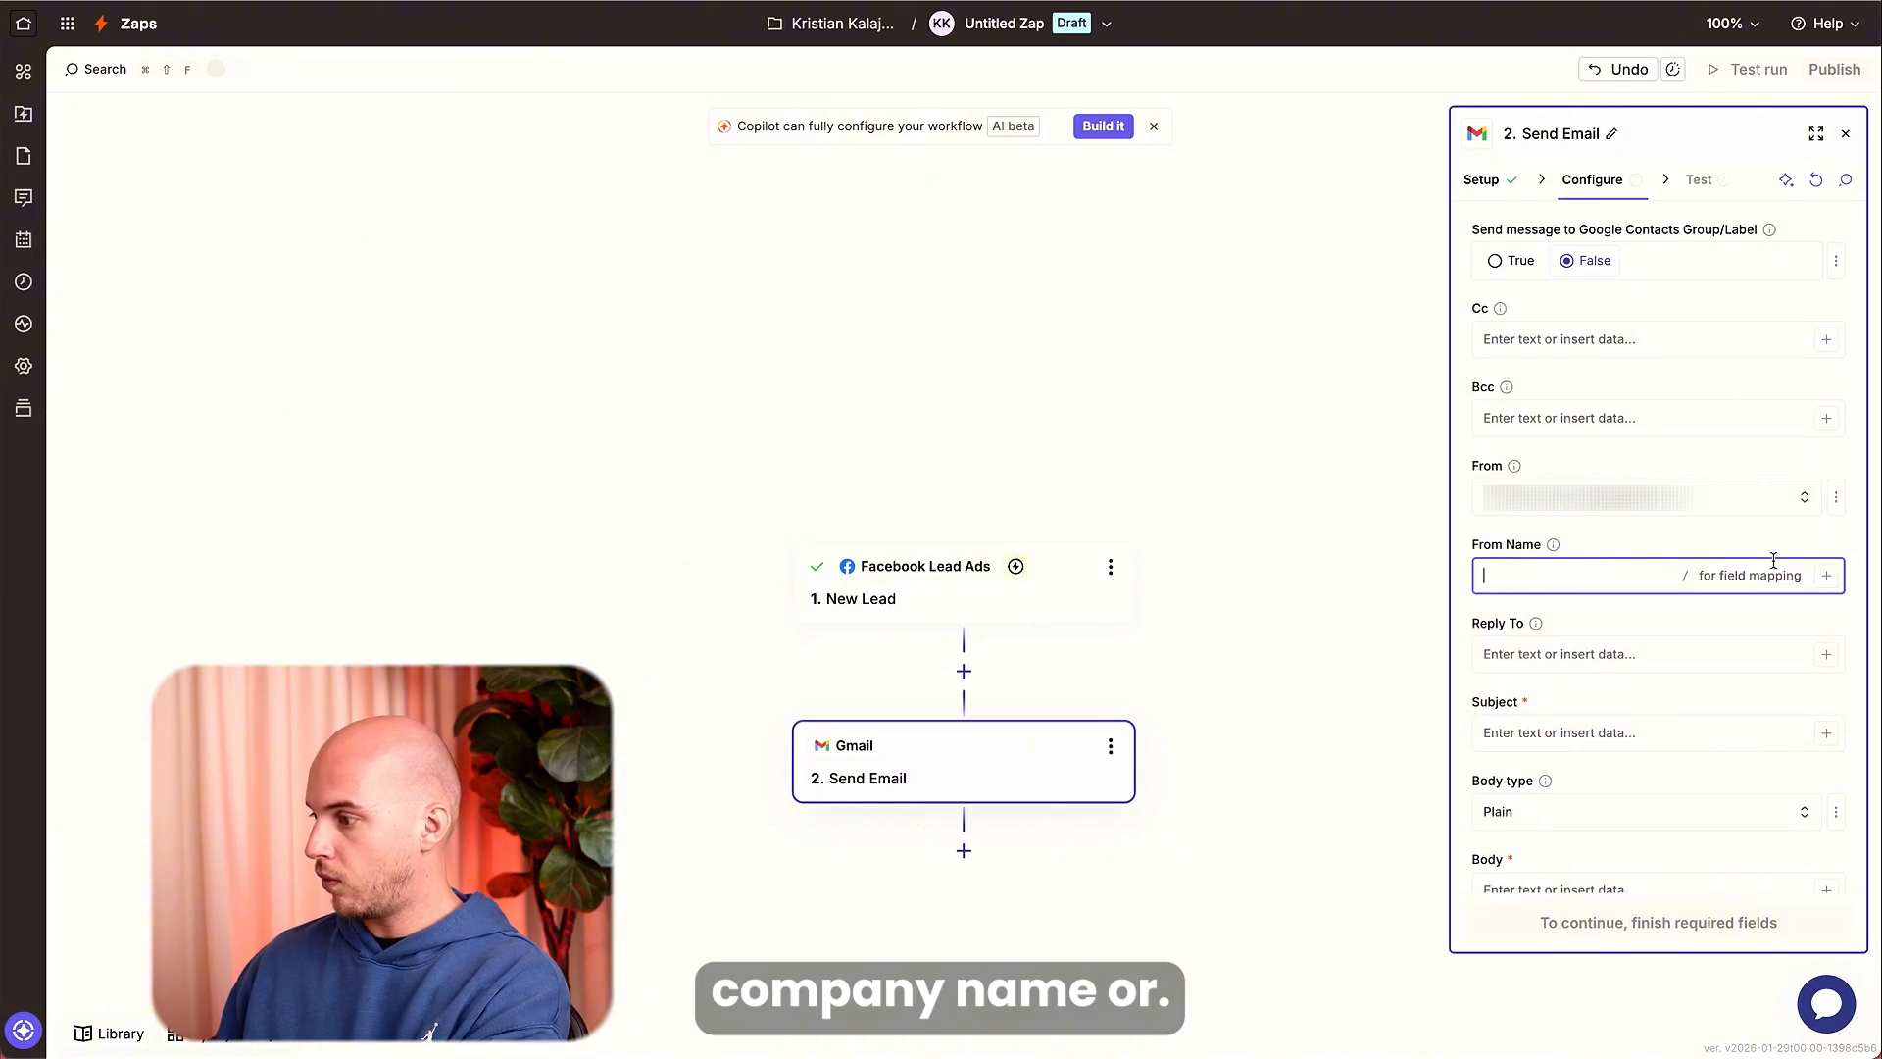
{"action": "left_click", "coordinate": [1825, 577]}
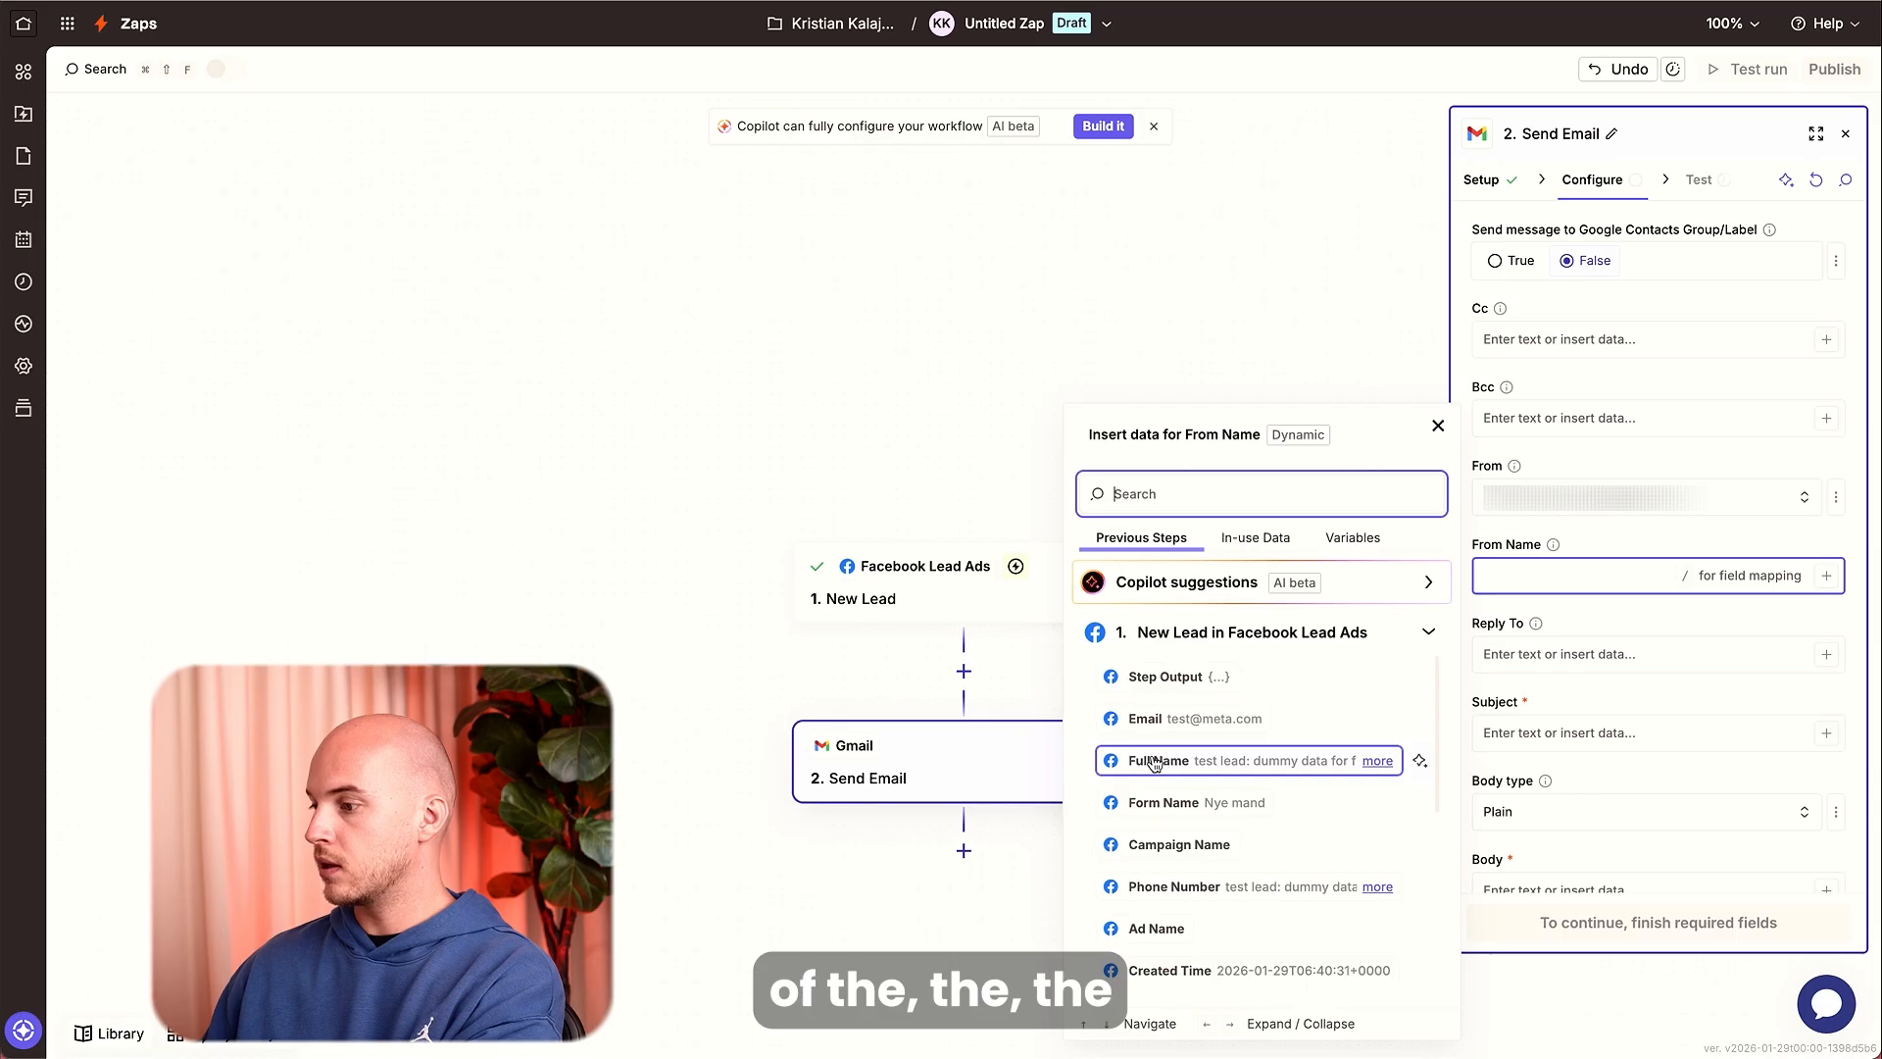
{"action": "scroll", "coordinate": [1159, 763], "scroll_direction": "down", "scroll_amount": 5}
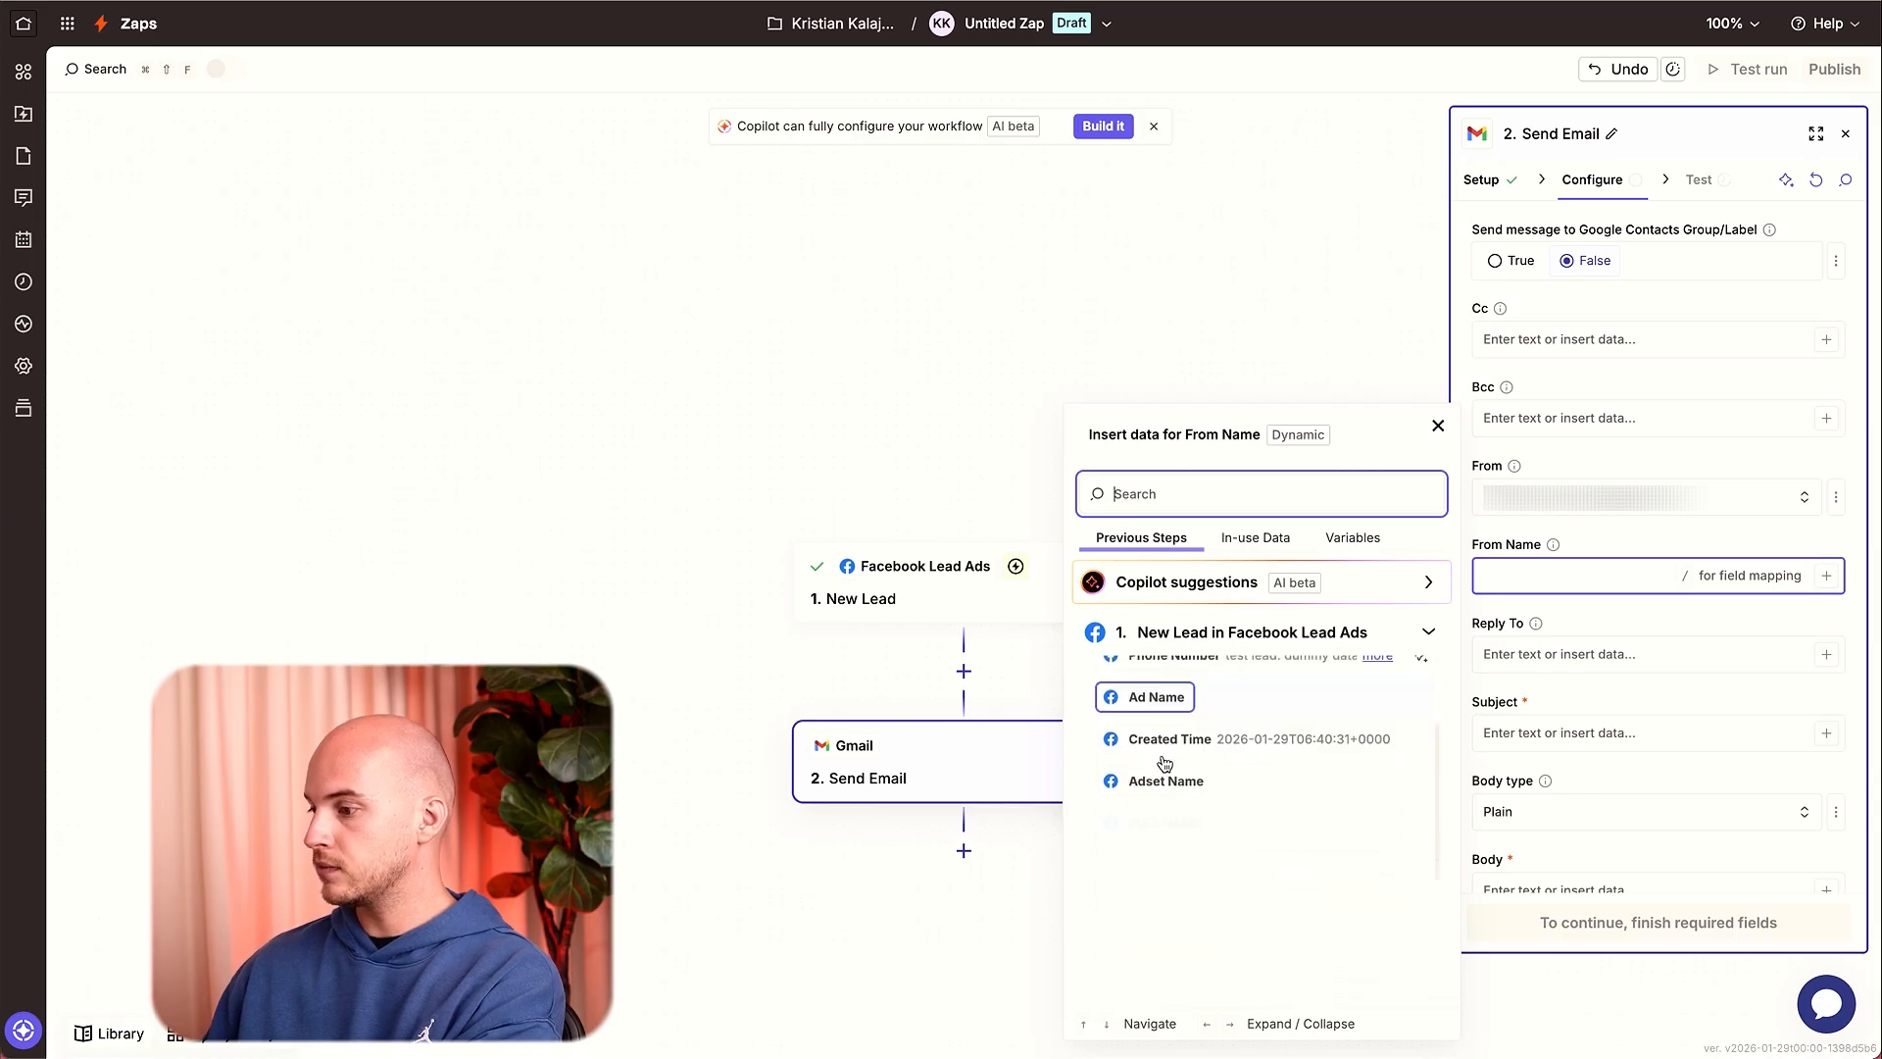
{"action": "scroll", "coordinate": [1176, 843], "scroll_direction": "down", "scroll_amount": 2}
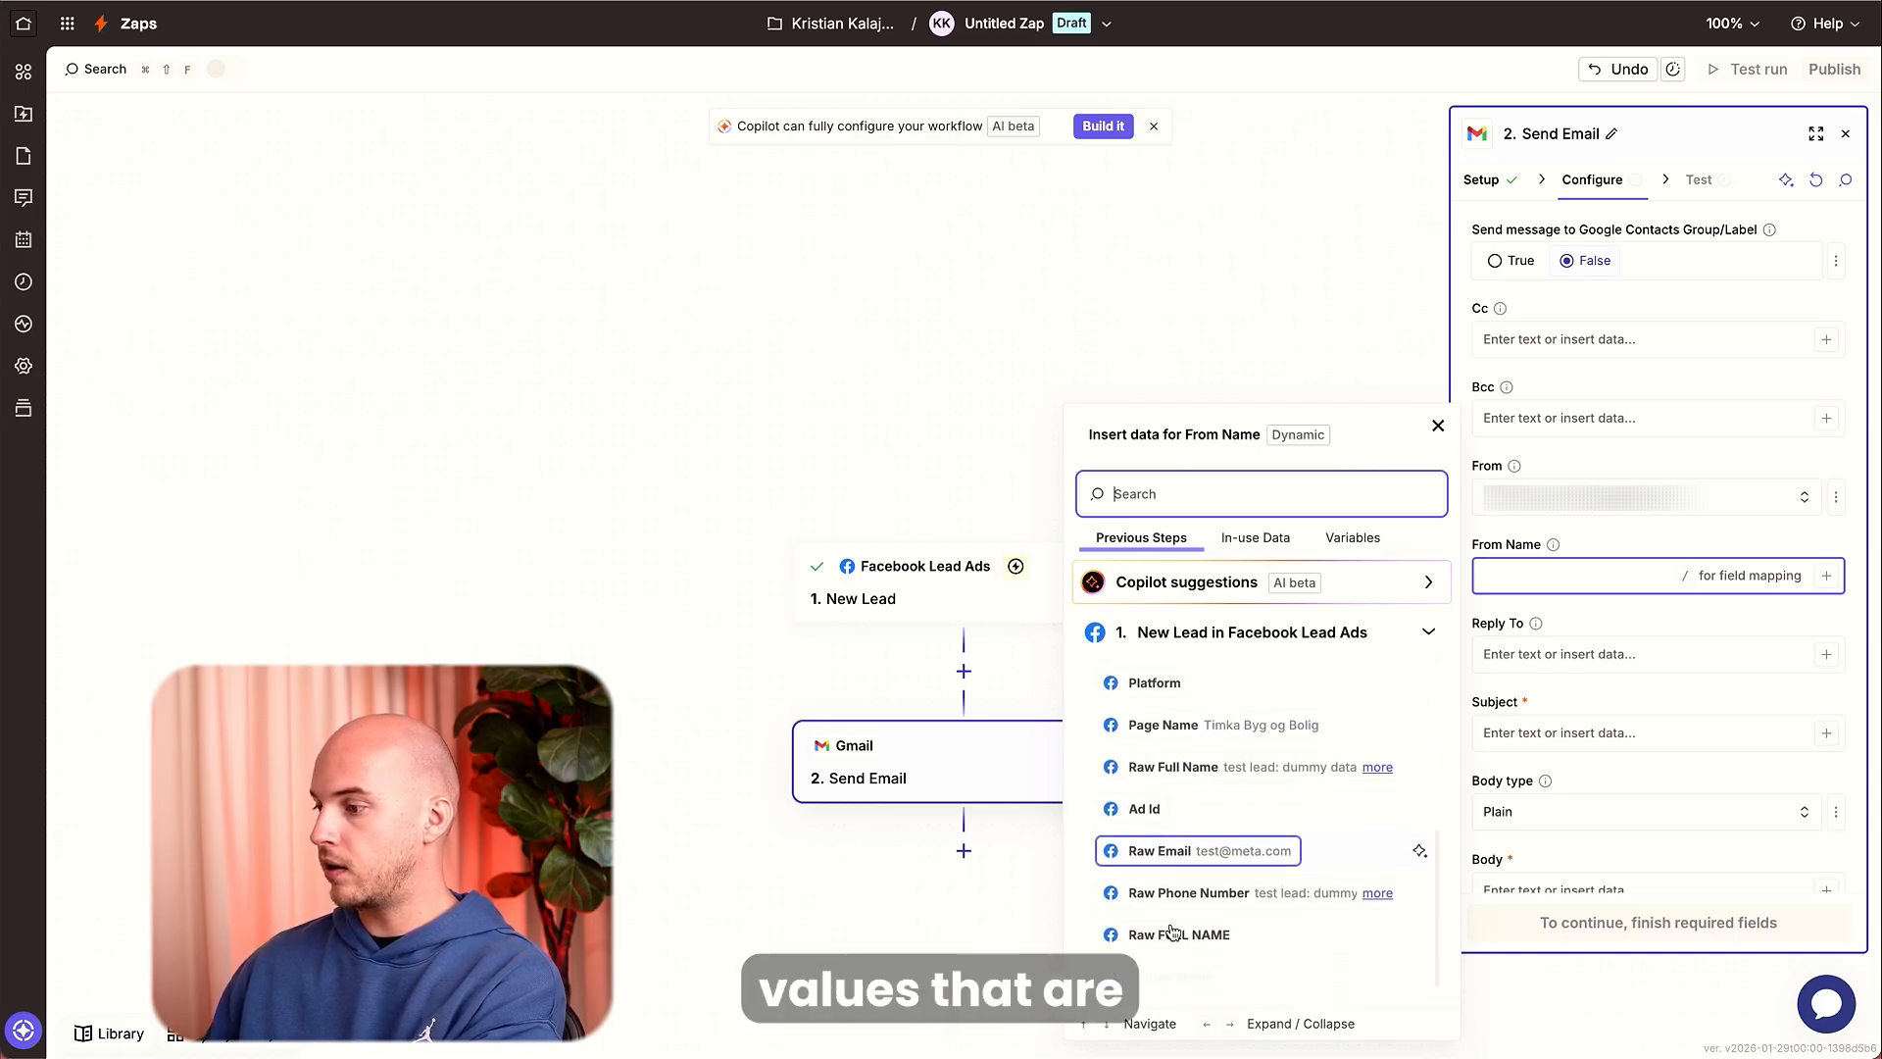
{"action": "scroll", "coordinate": [1176, 882], "scroll_direction": "up", "scroll_amount": 3}
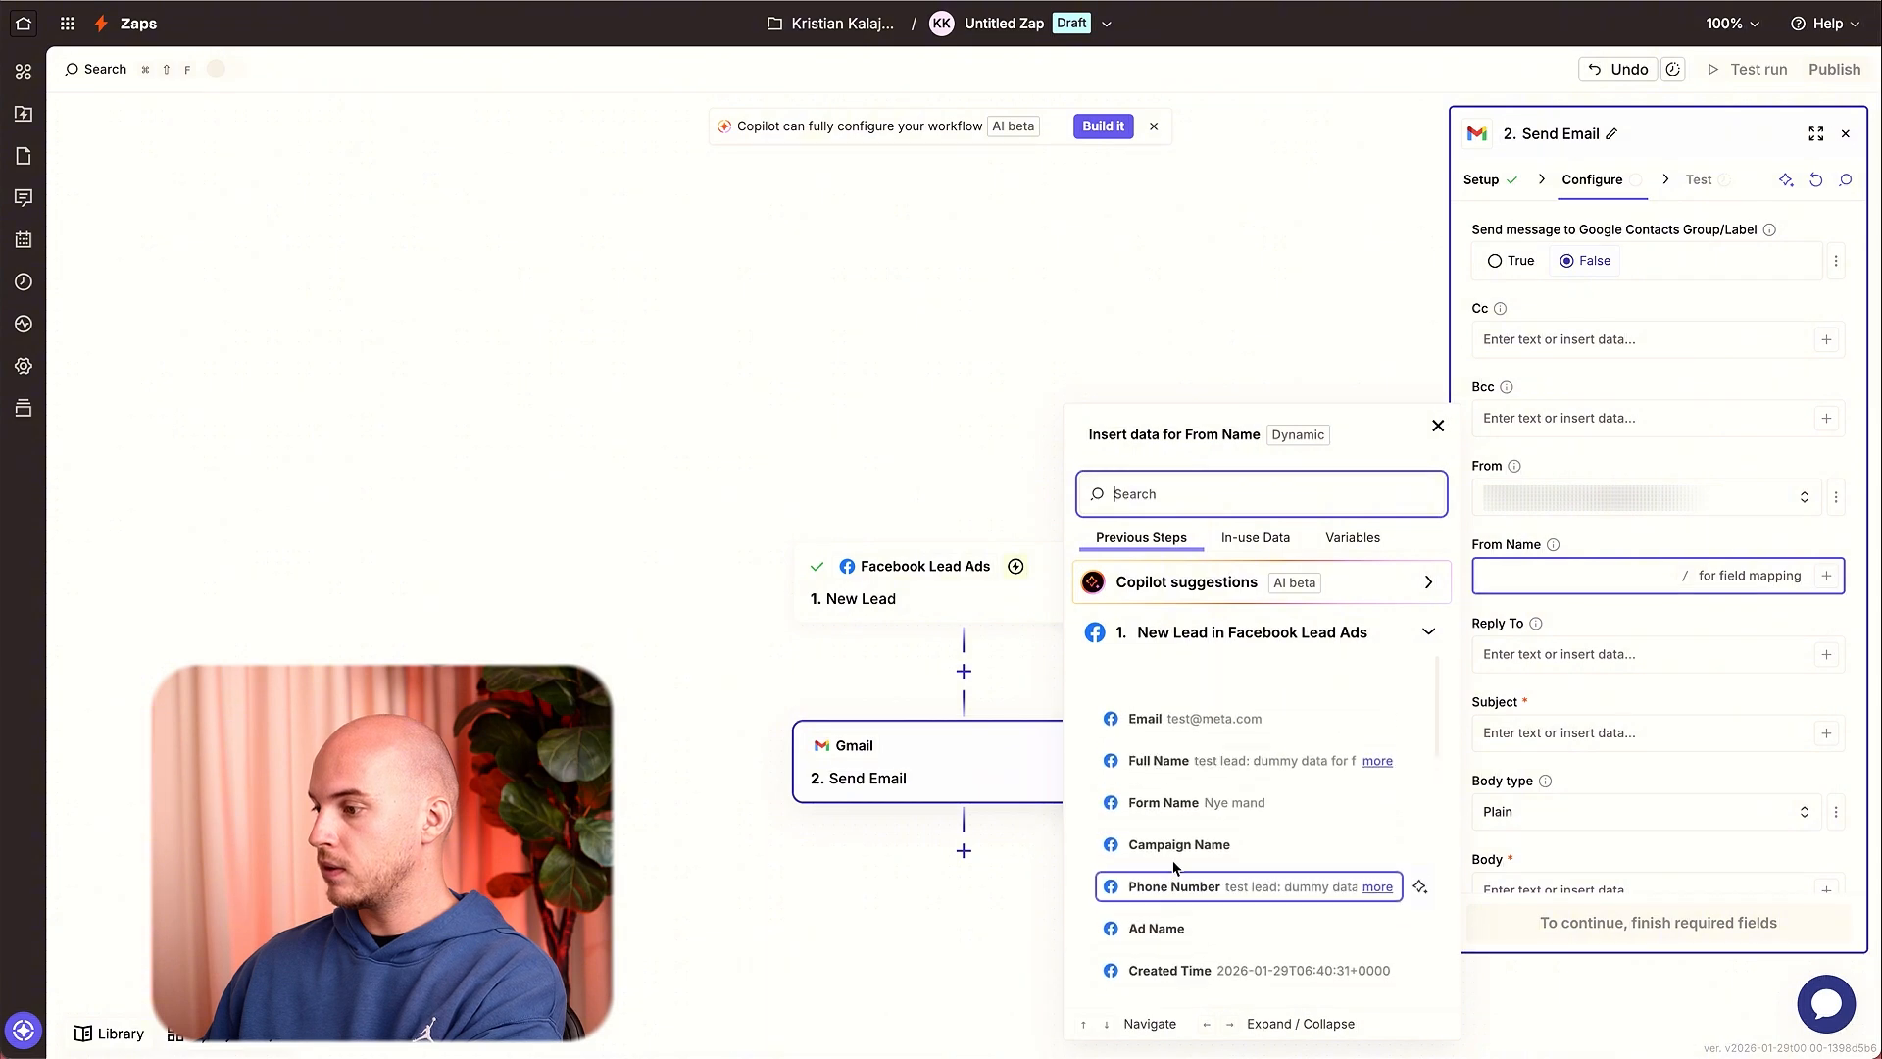
{"action": "left_click", "coordinate": [1192, 770]}
{"action": "left_click", "coordinate": [1567, 651]}
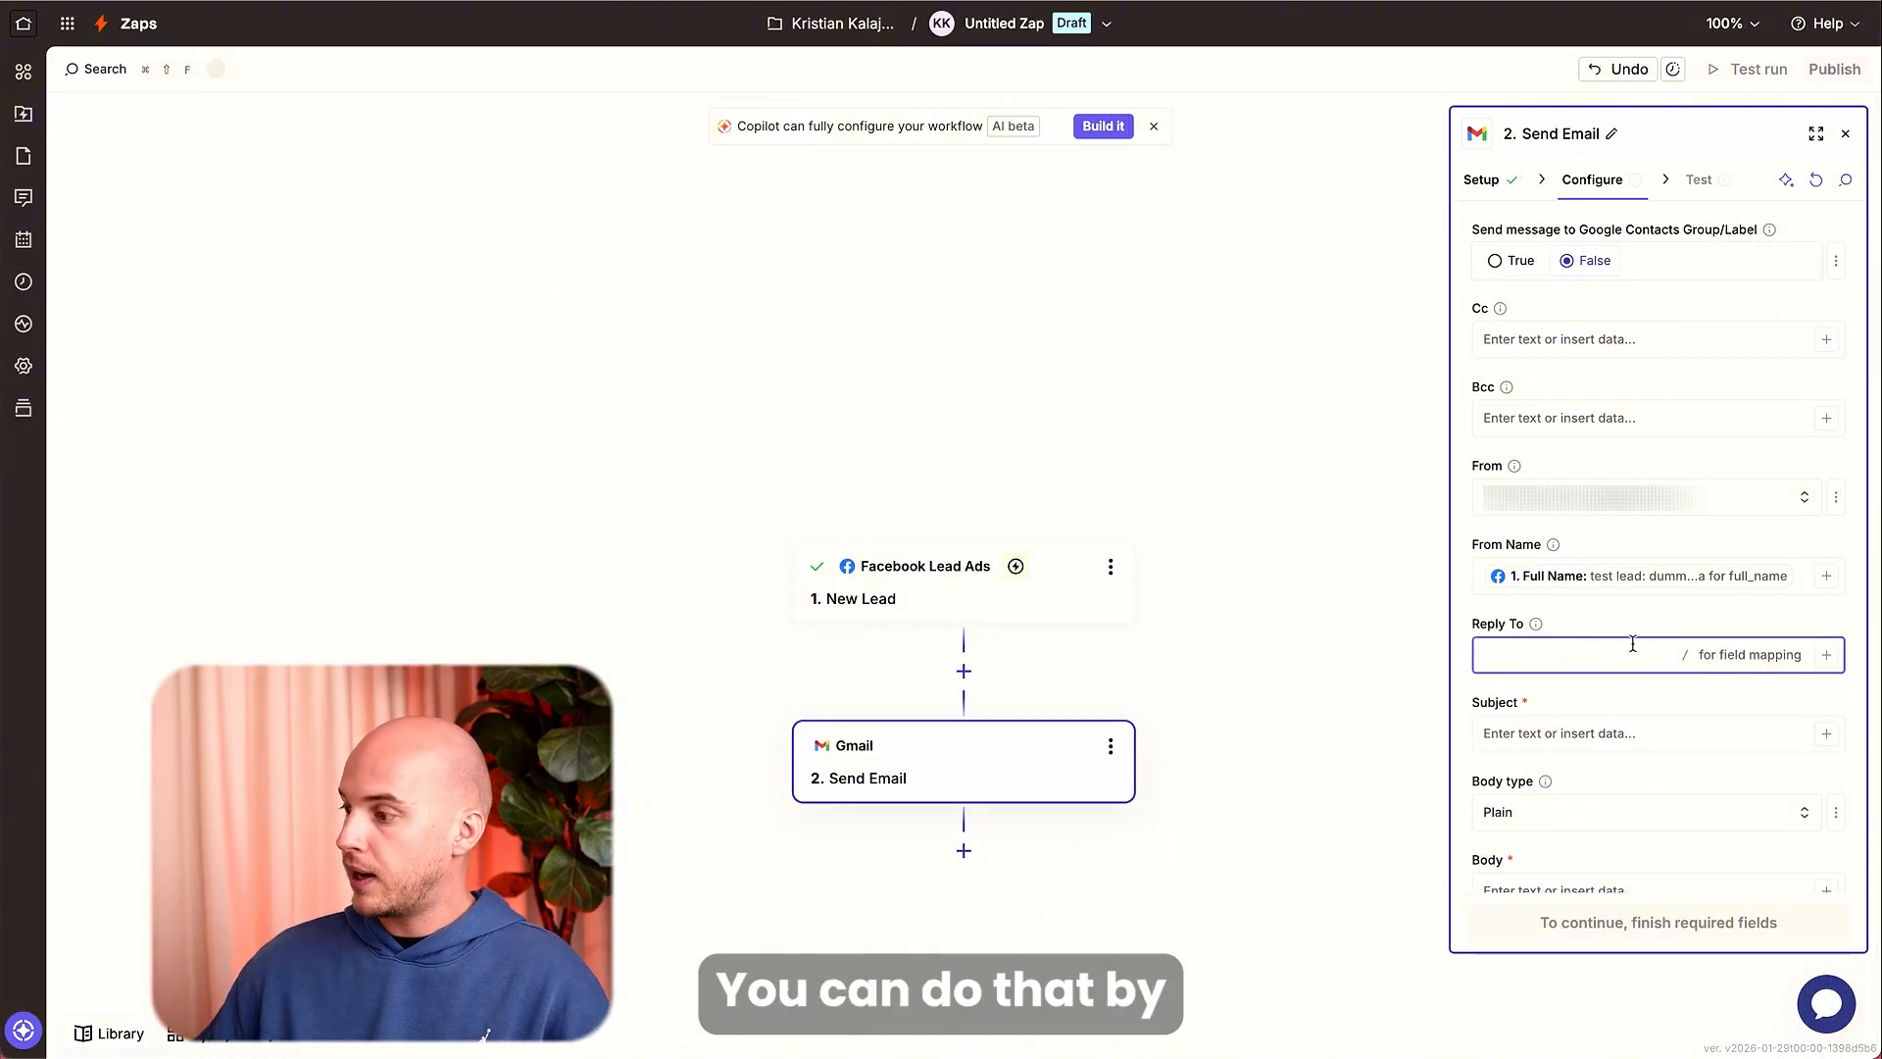
Set the Reply To field to your own e-mail address instead of the lead's mapped Email.
{"action": "left_click", "coordinate": [1824, 656]}
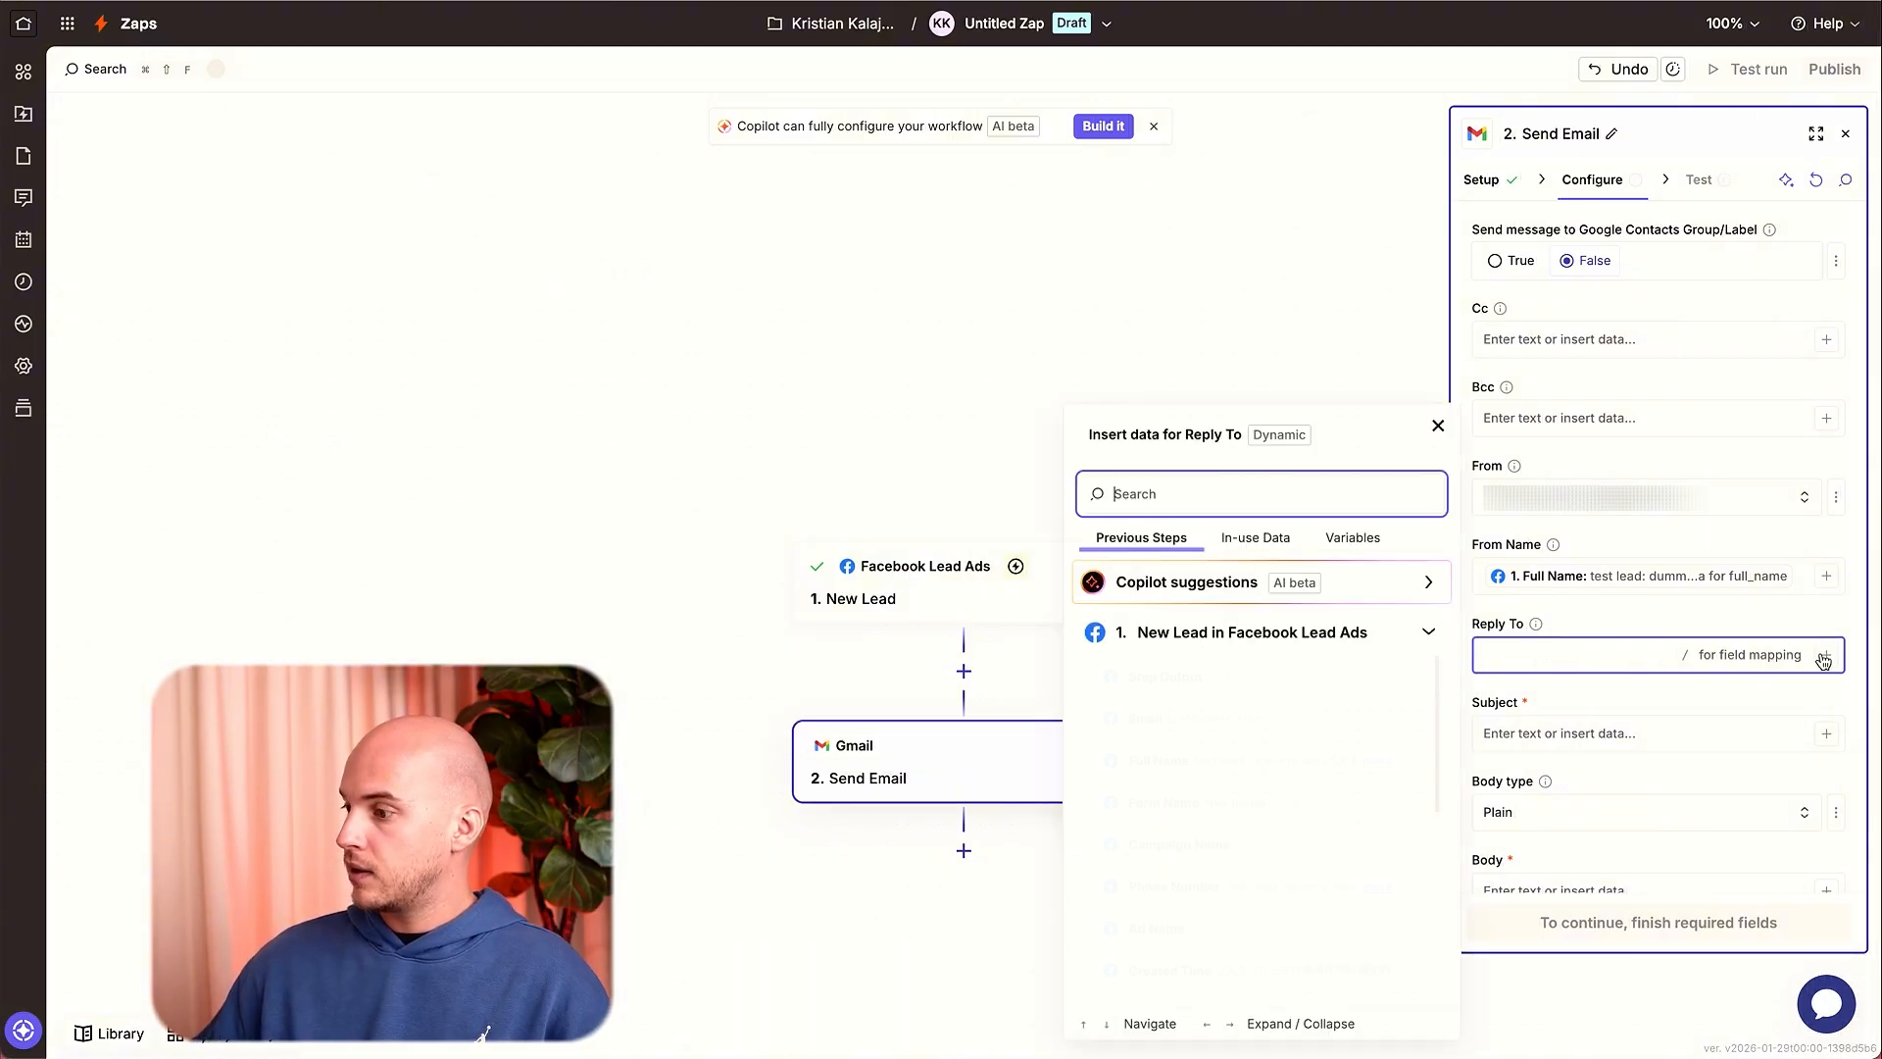
{"action": "left_click", "coordinate": [1270, 720]}
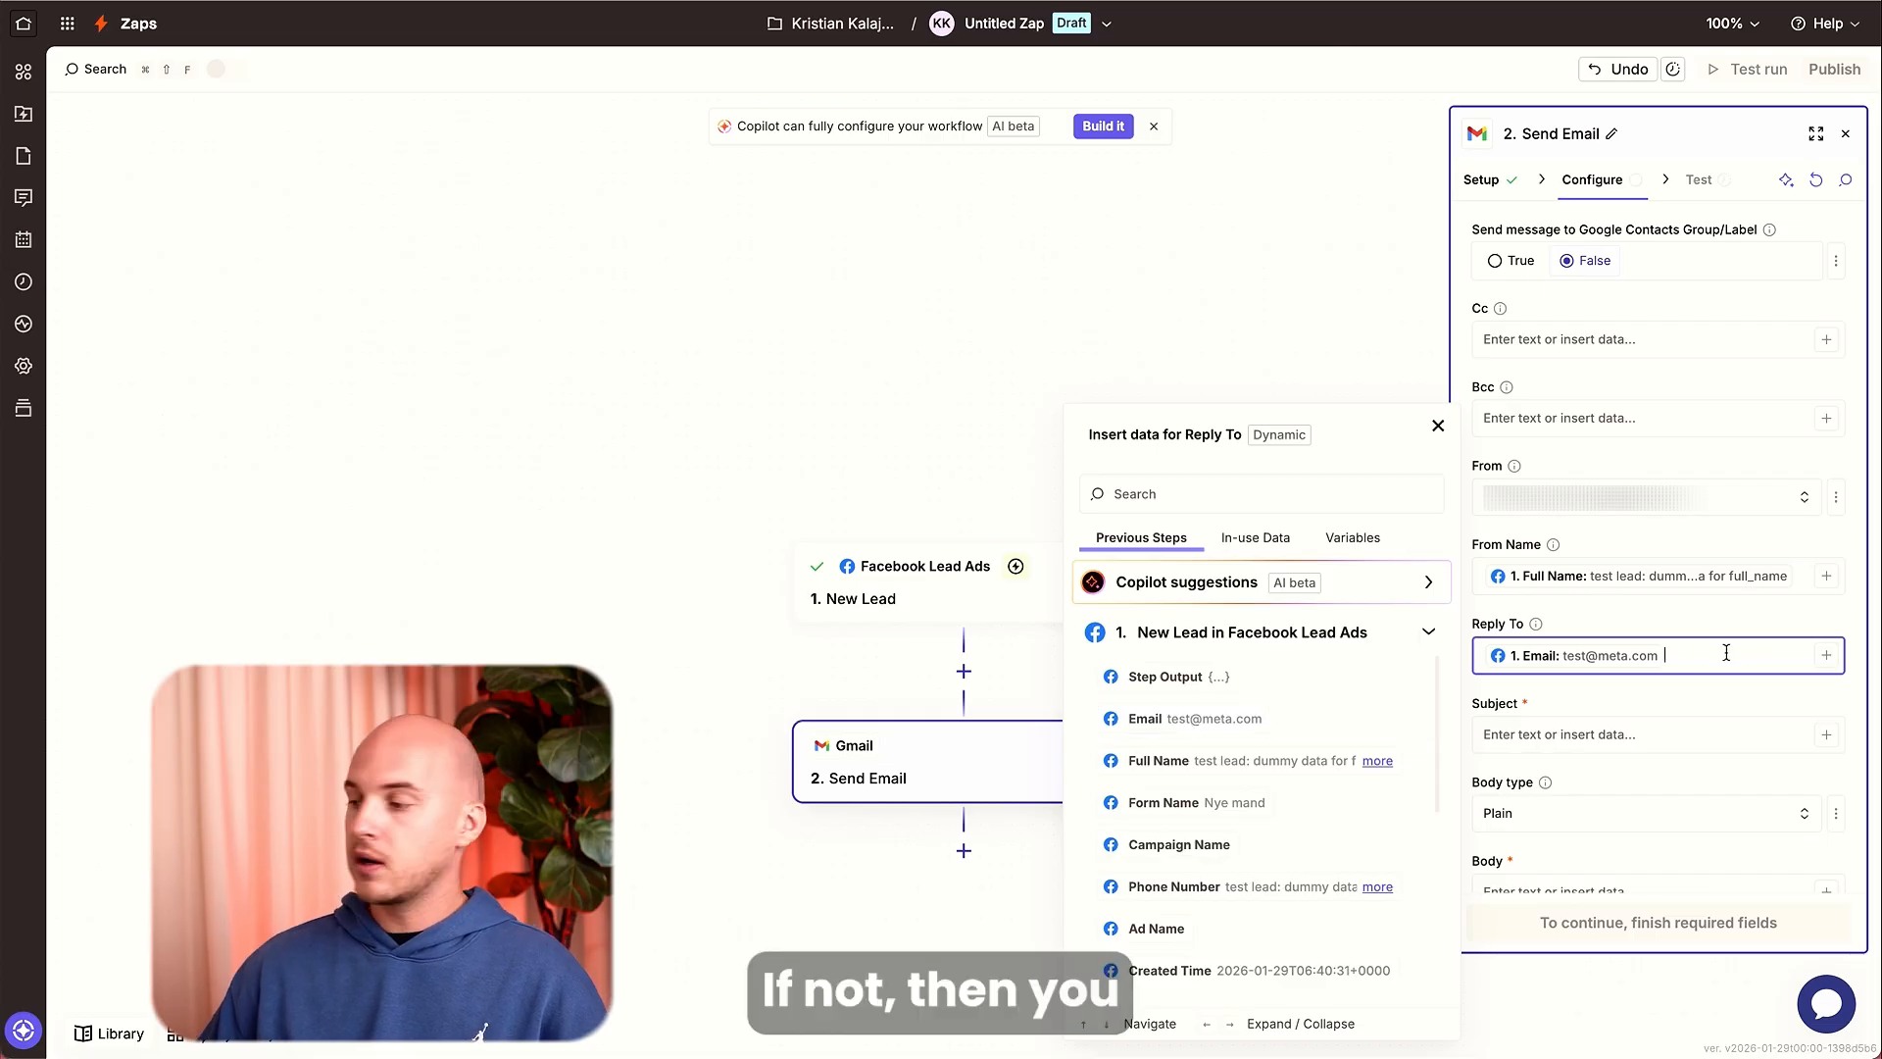
{"action": "key", "text": "BackSpace"}
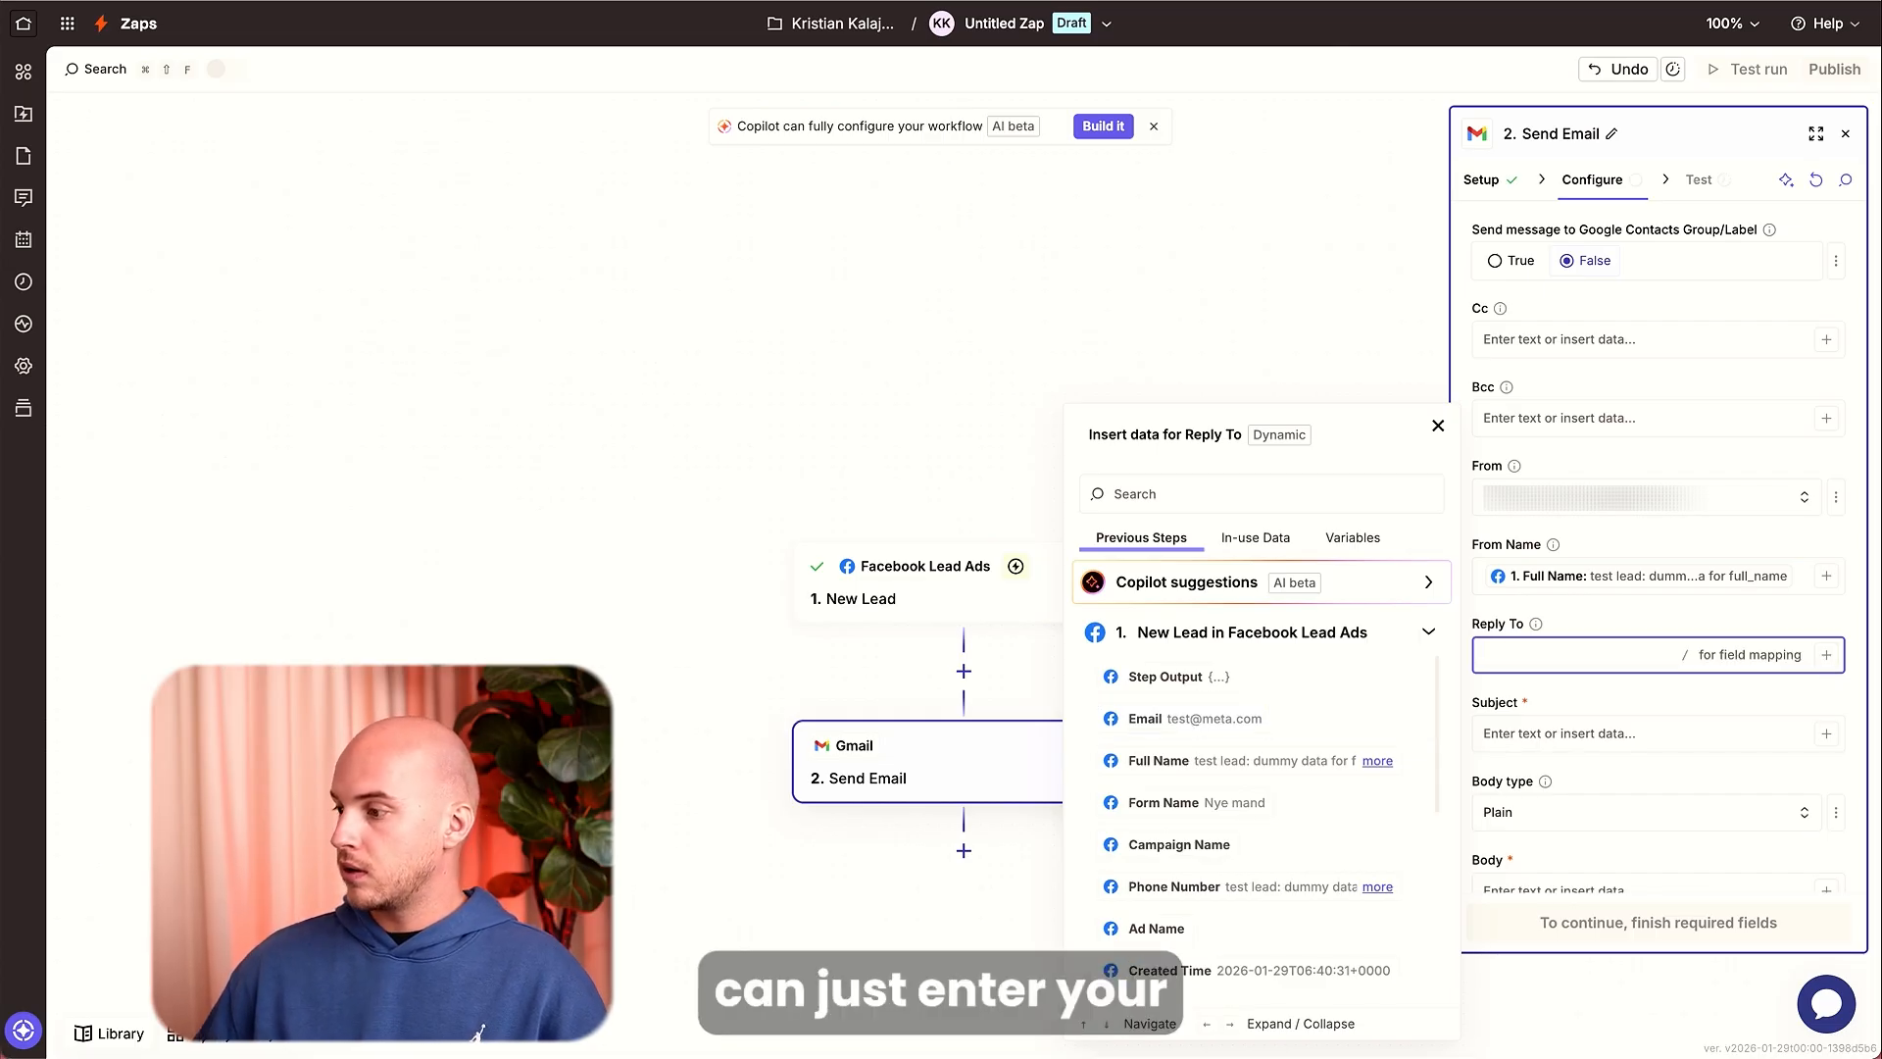
{"action": "key", "text": "super+v"}
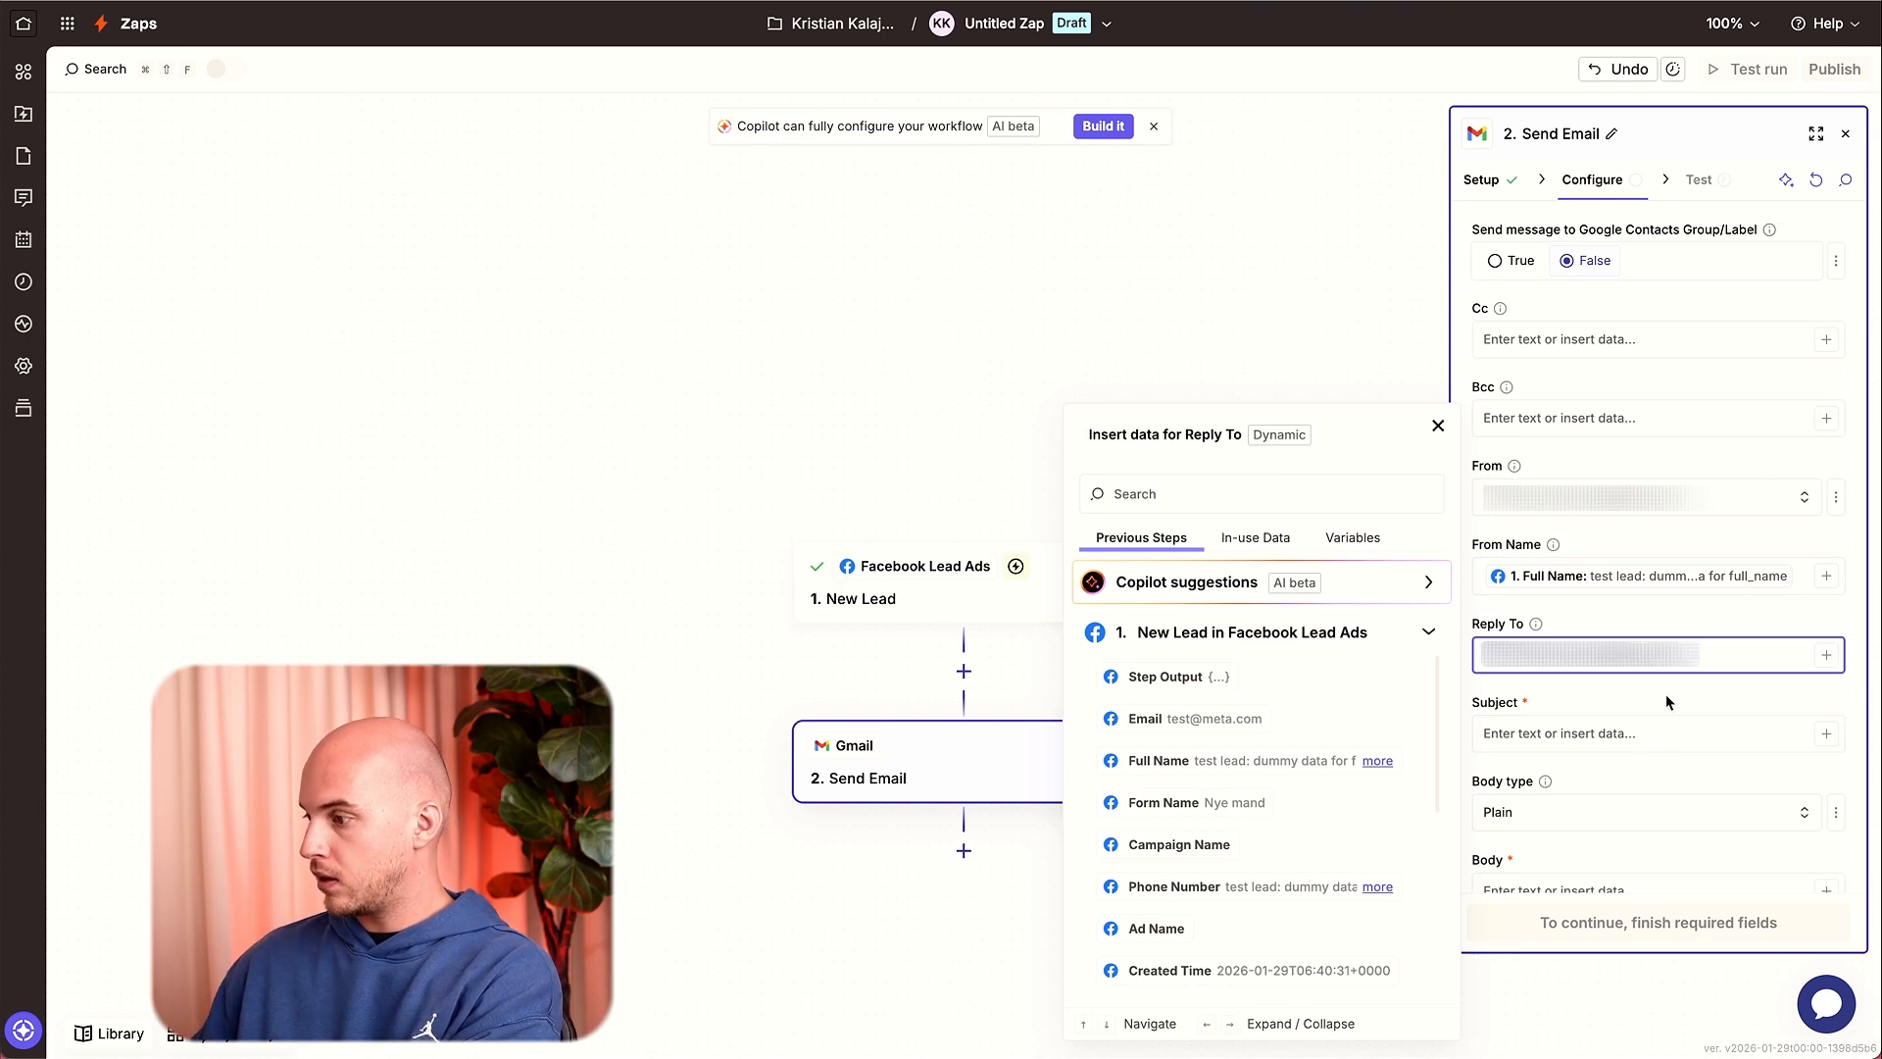
Enter New Meta Lead! as the email subject.
{"action": "left_click", "coordinate": [1605, 737]}
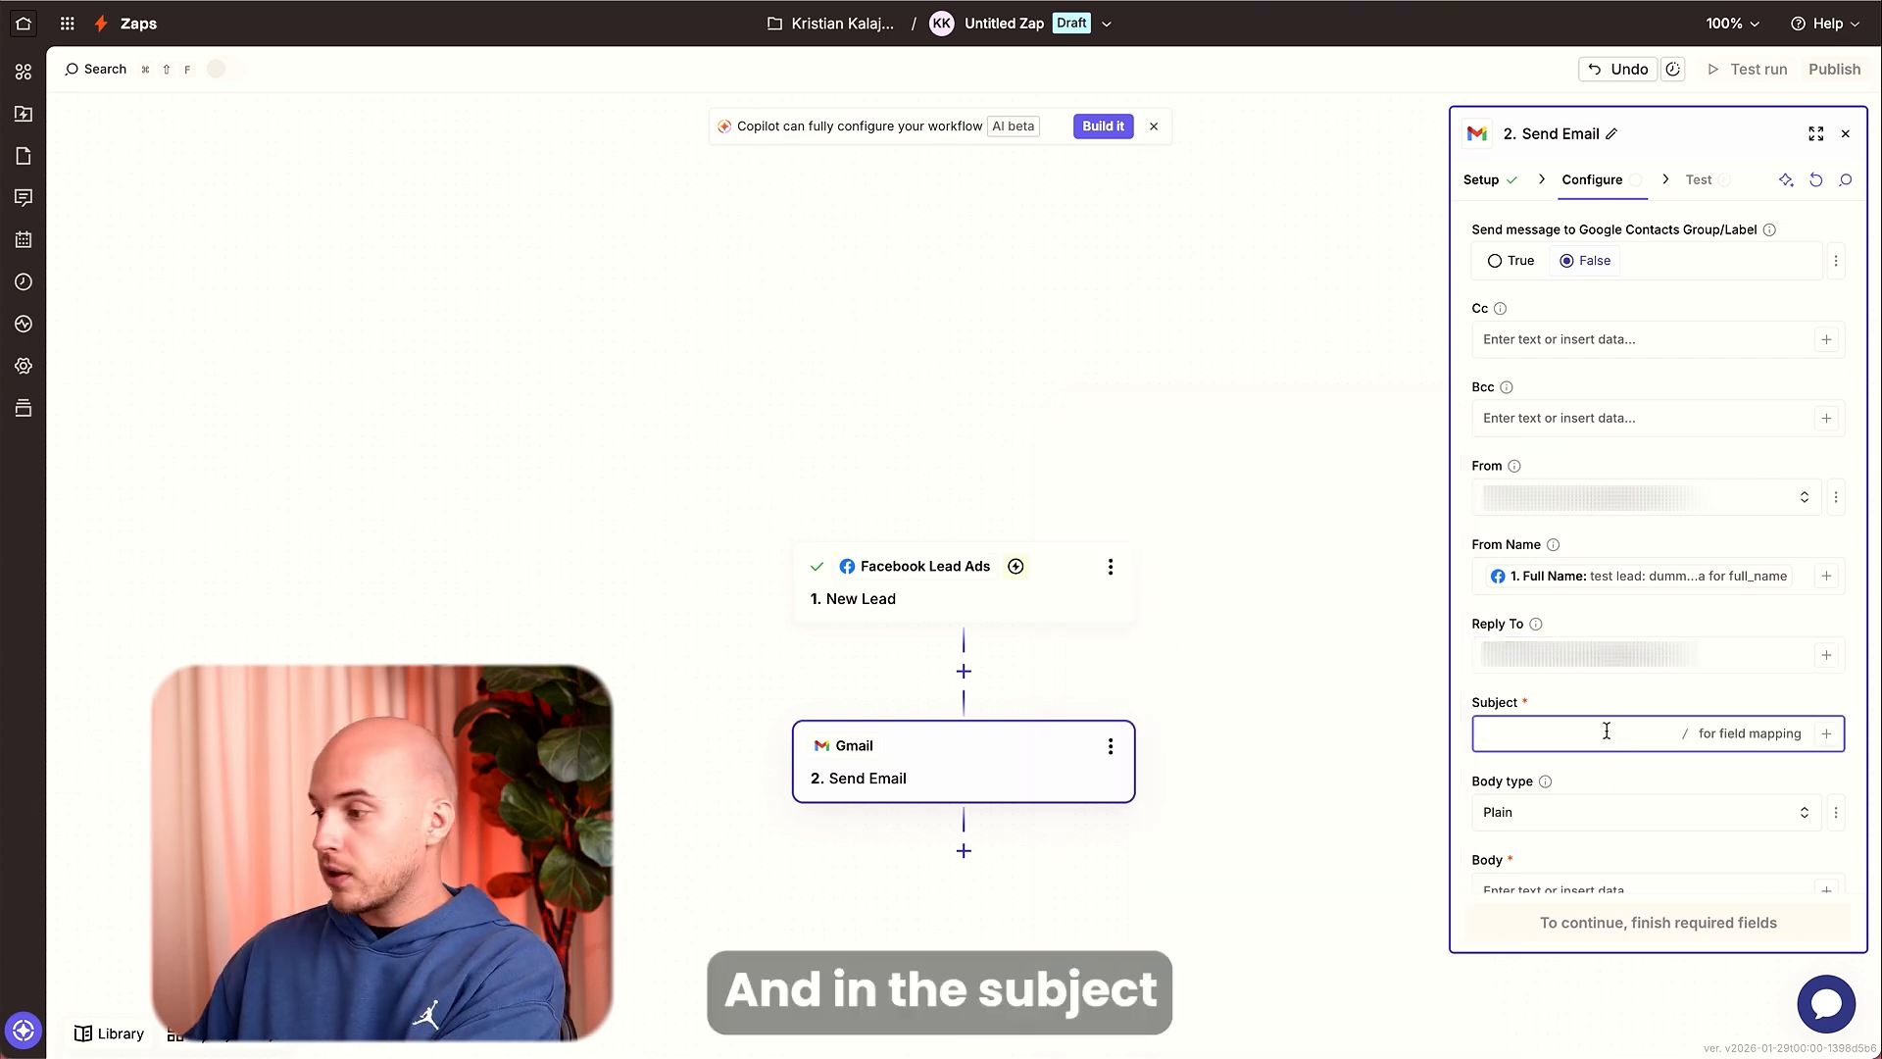
{"action": "type", "text": "New Me"}
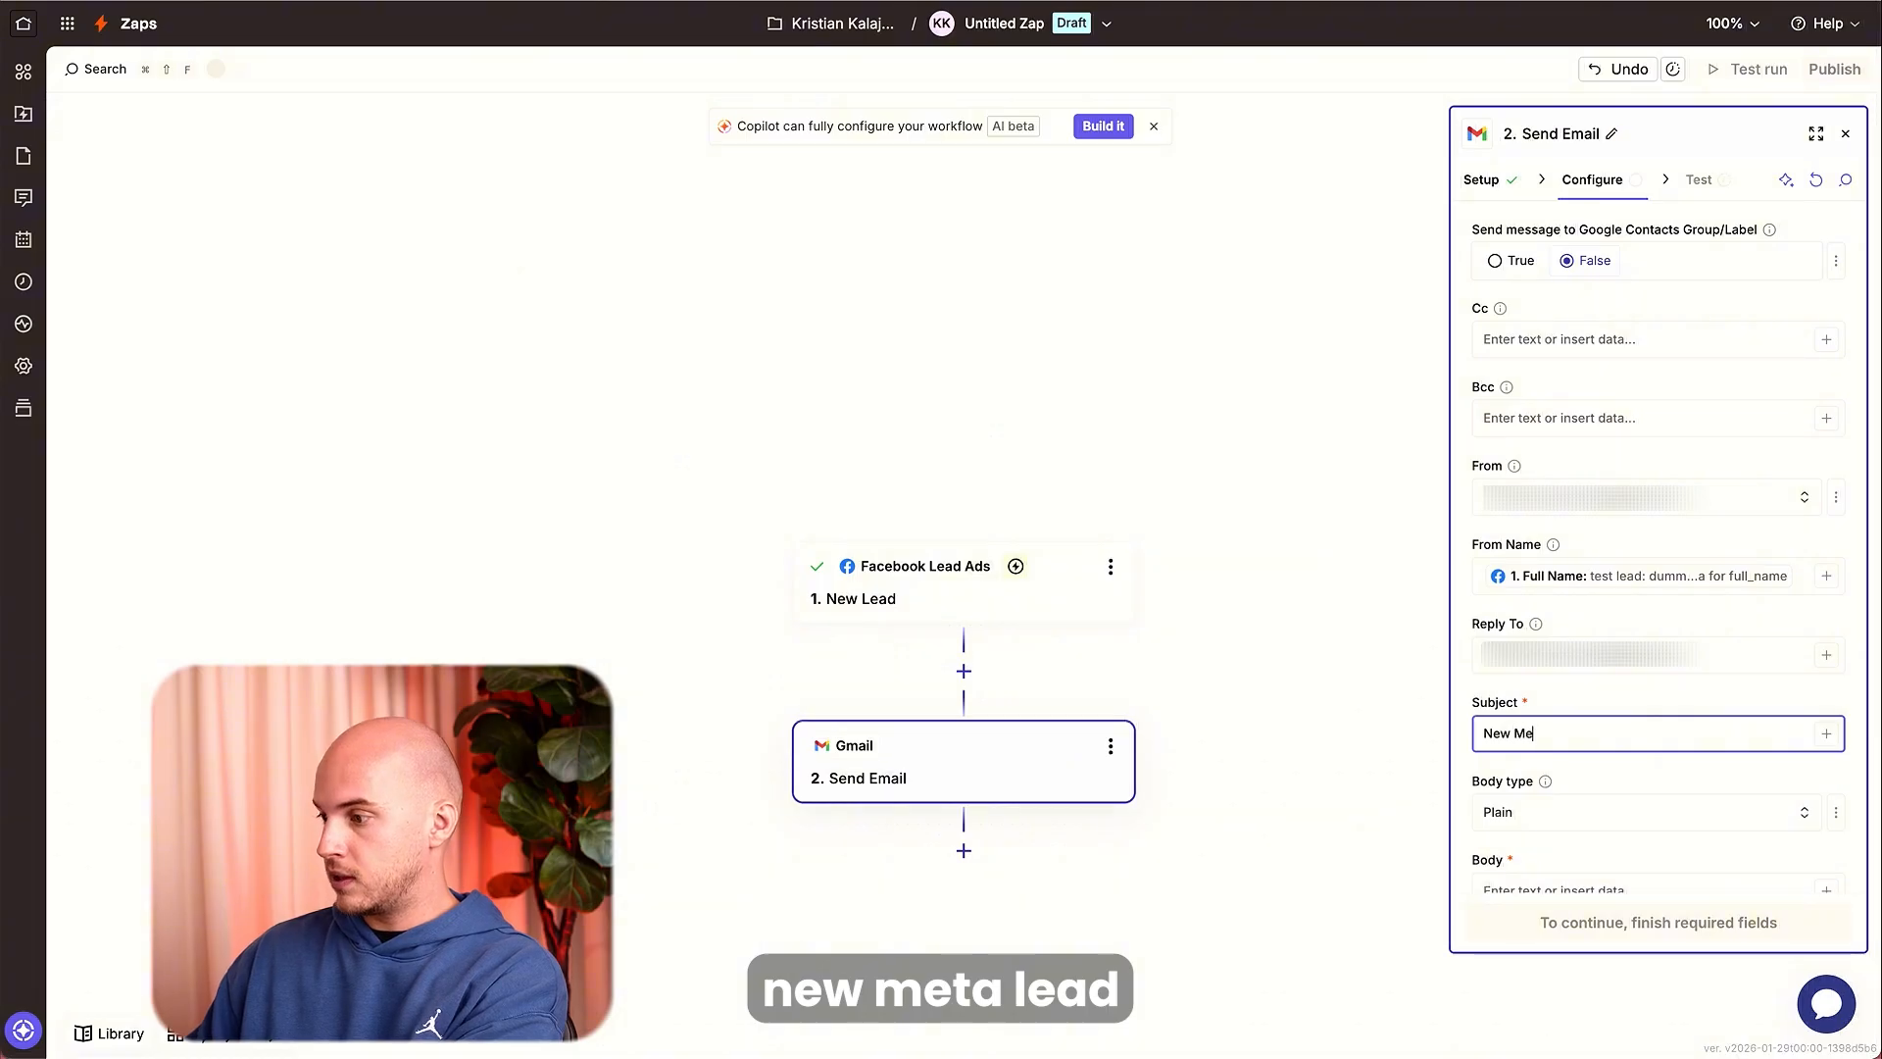
{"action": "type", "text": "ta Lead!"}
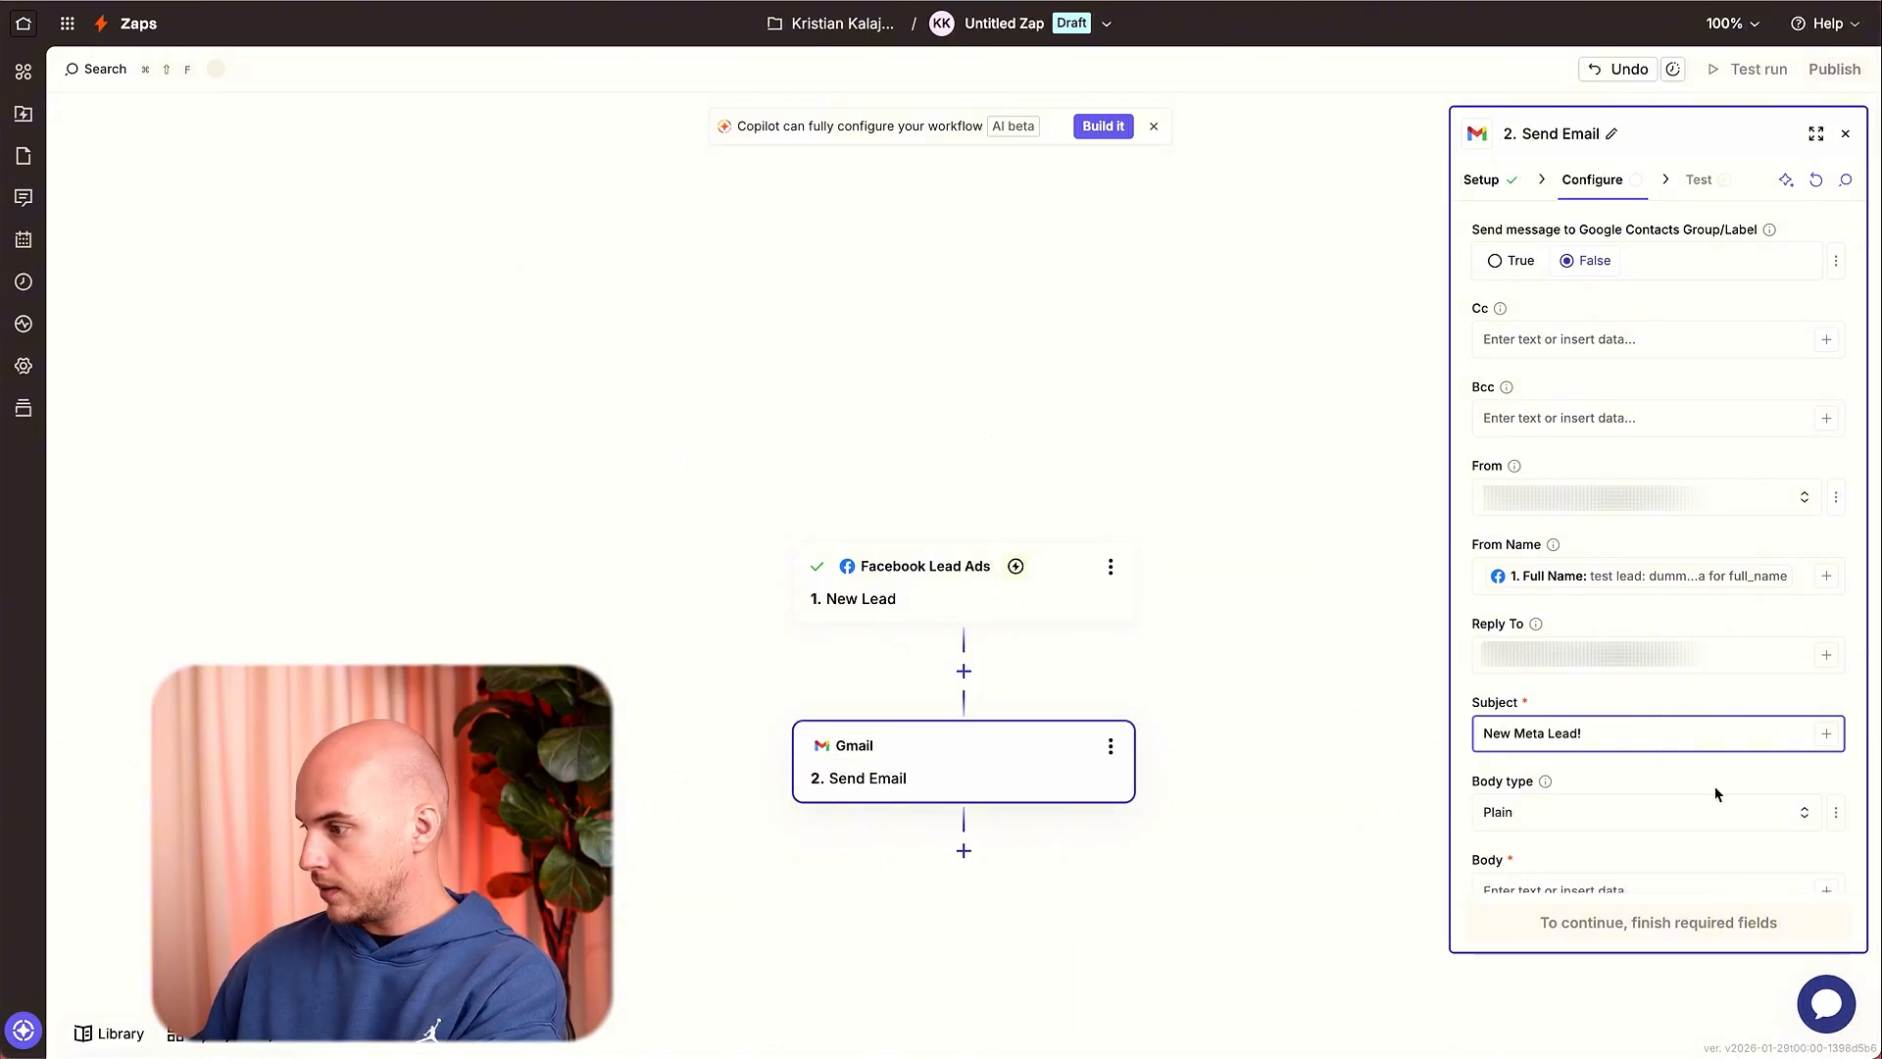
Start the email body with the heading Lead information: followed by a blank line.
{"action": "left_click", "coordinate": [1666, 813]}
{"action": "left_click", "coordinate": [1647, 588]}
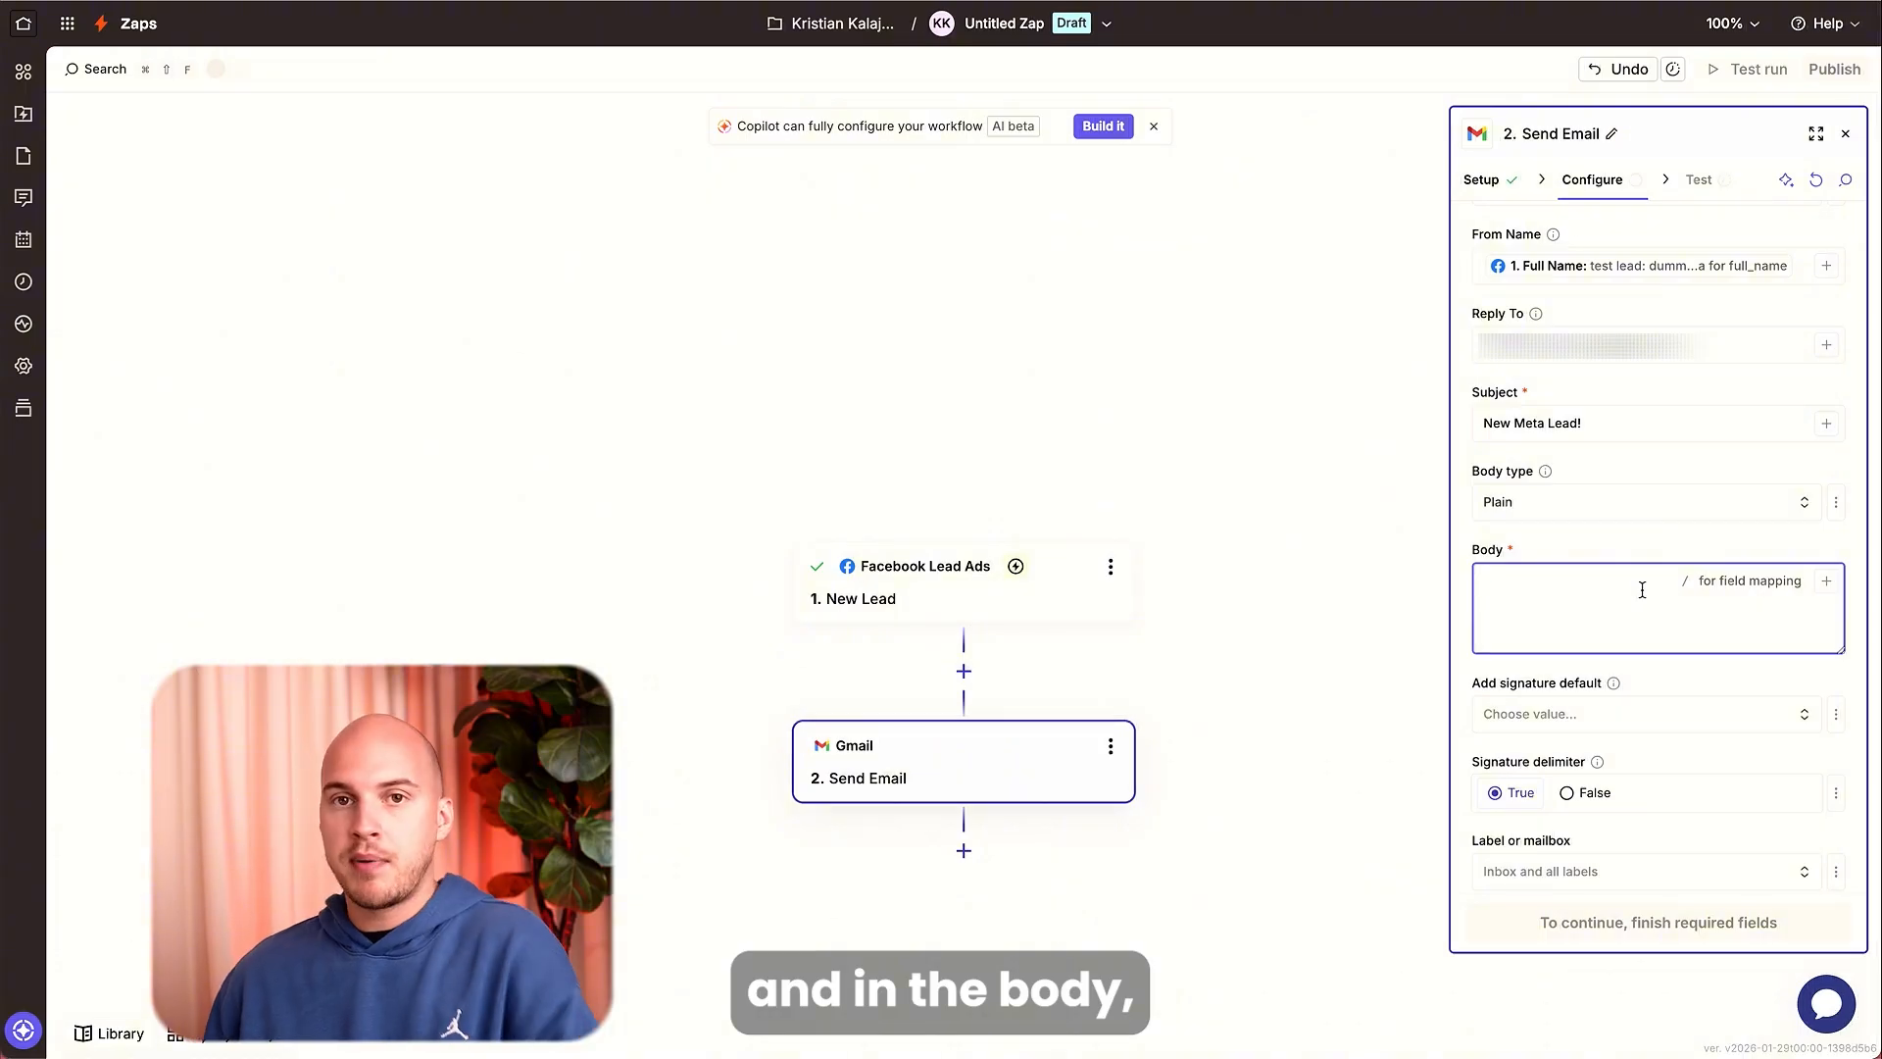
{"action": "left_click", "coordinate": [1825, 582]}
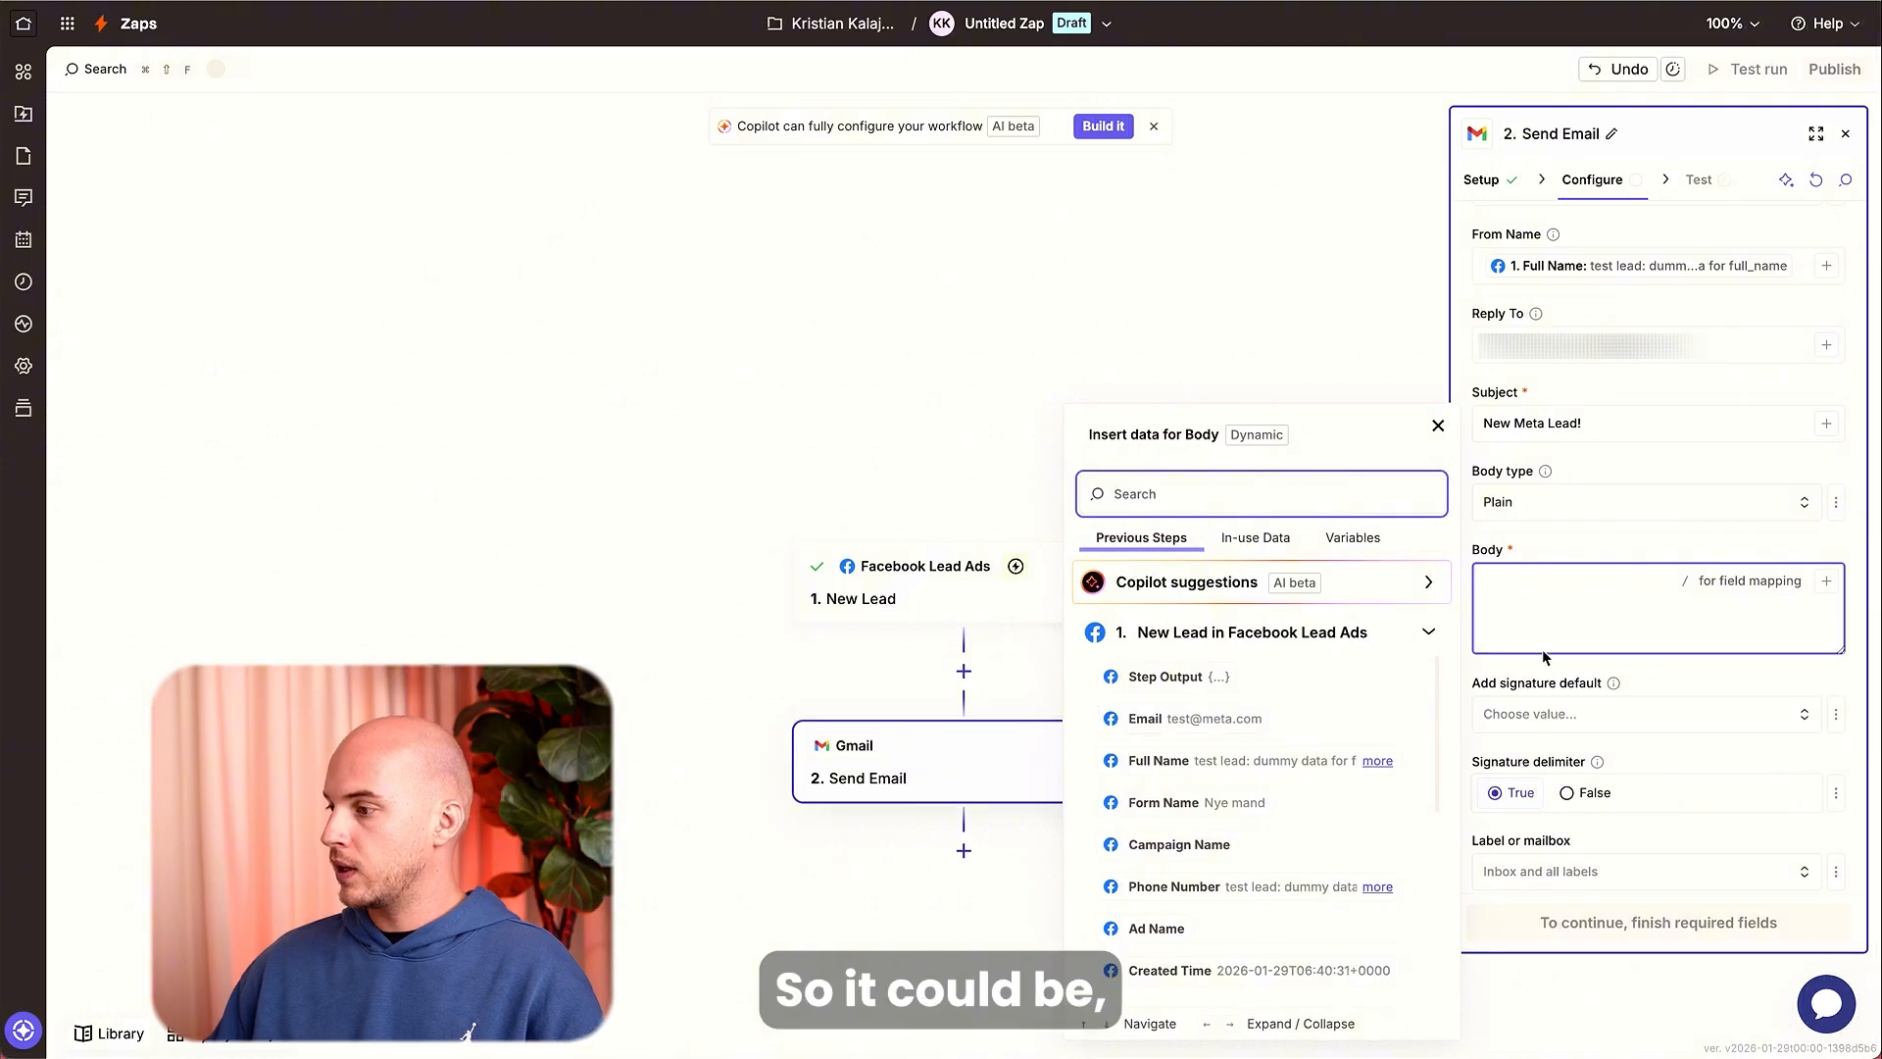
{"action": "left_click", "coordinate": [1554, 595]}
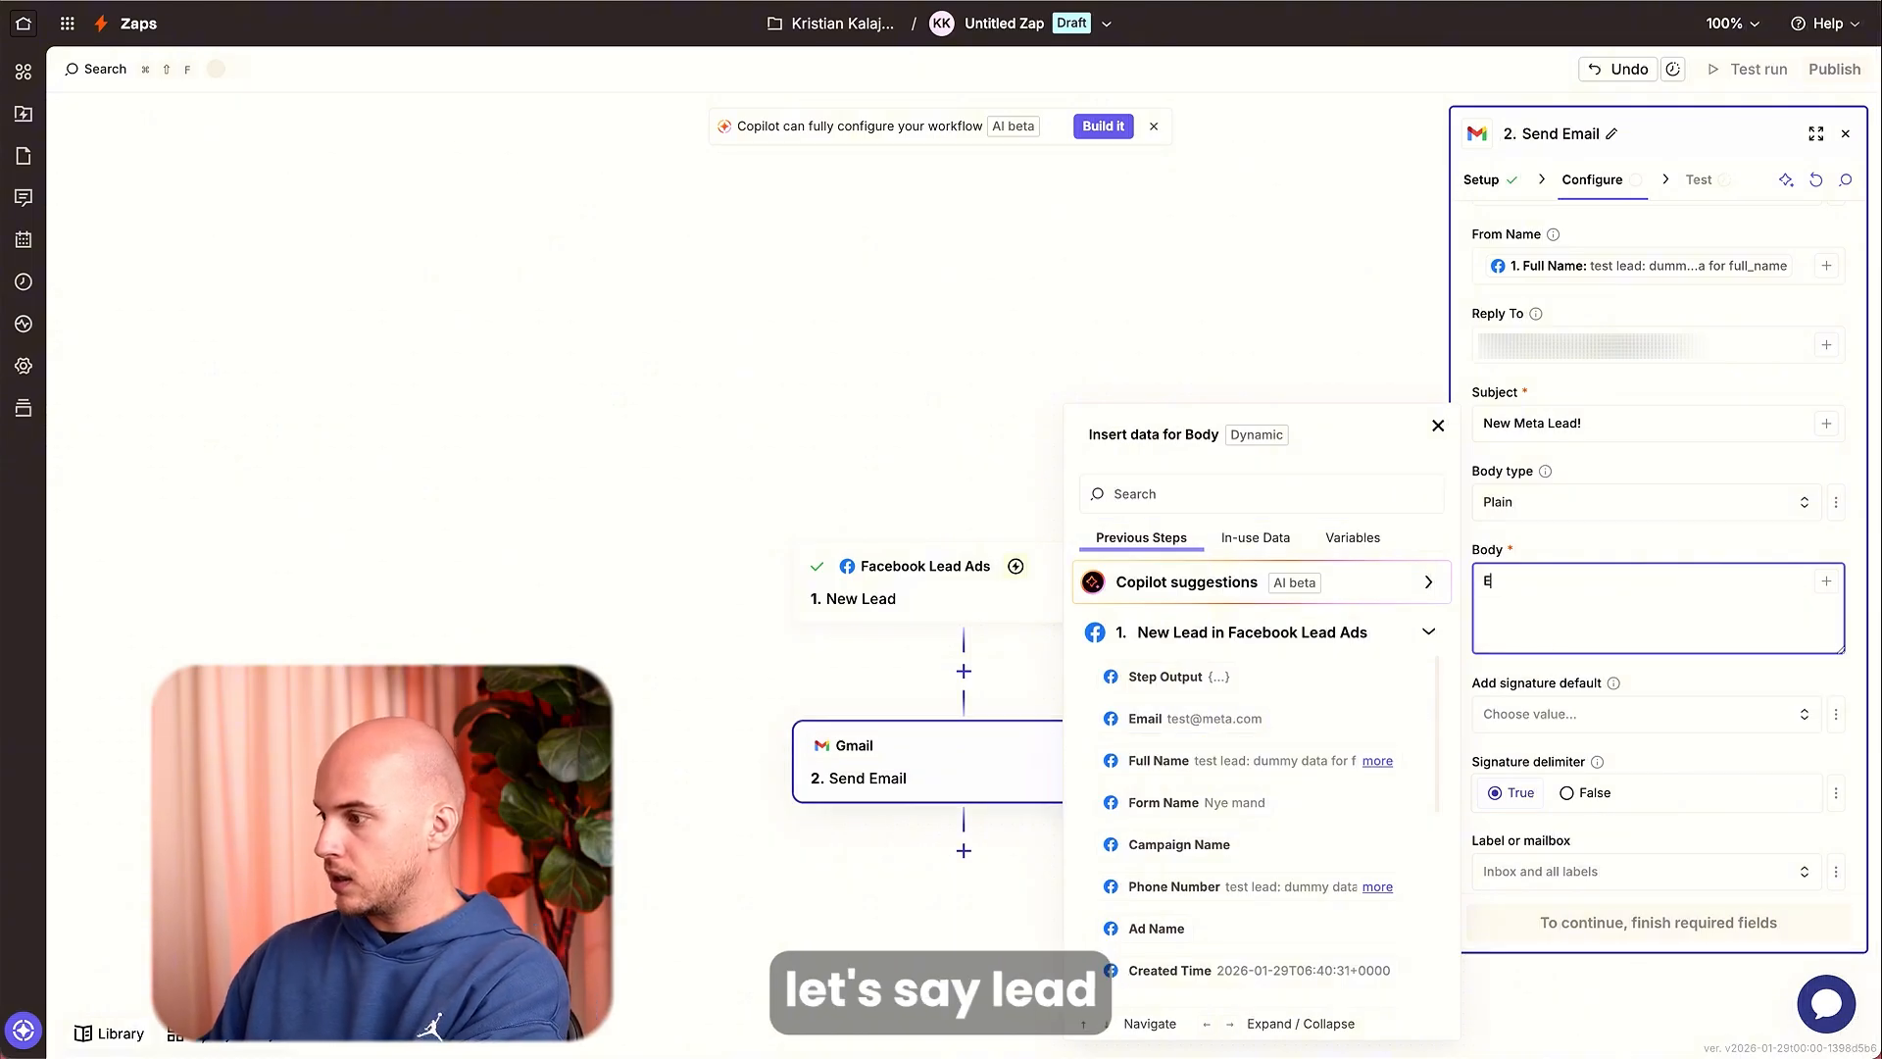
{"action": "type", "text": "L"}
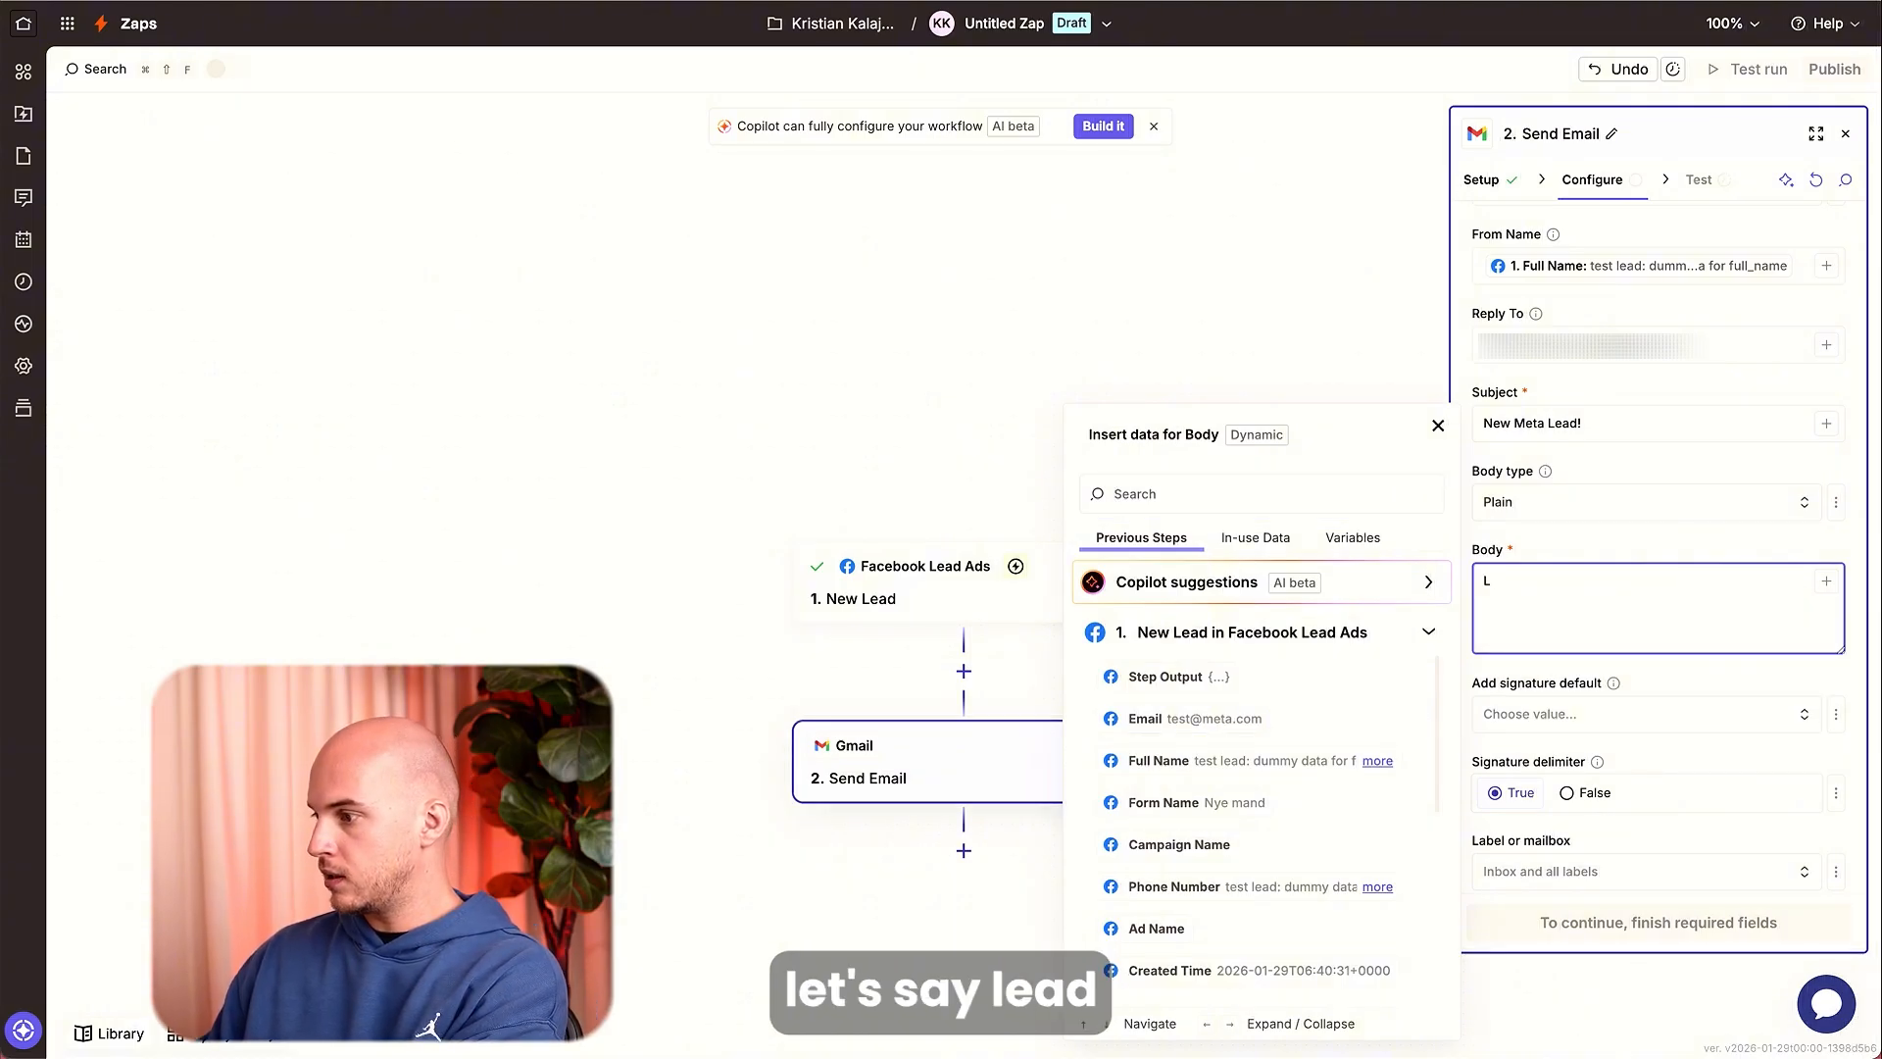
{"action": "type", "text": "ead informati"}
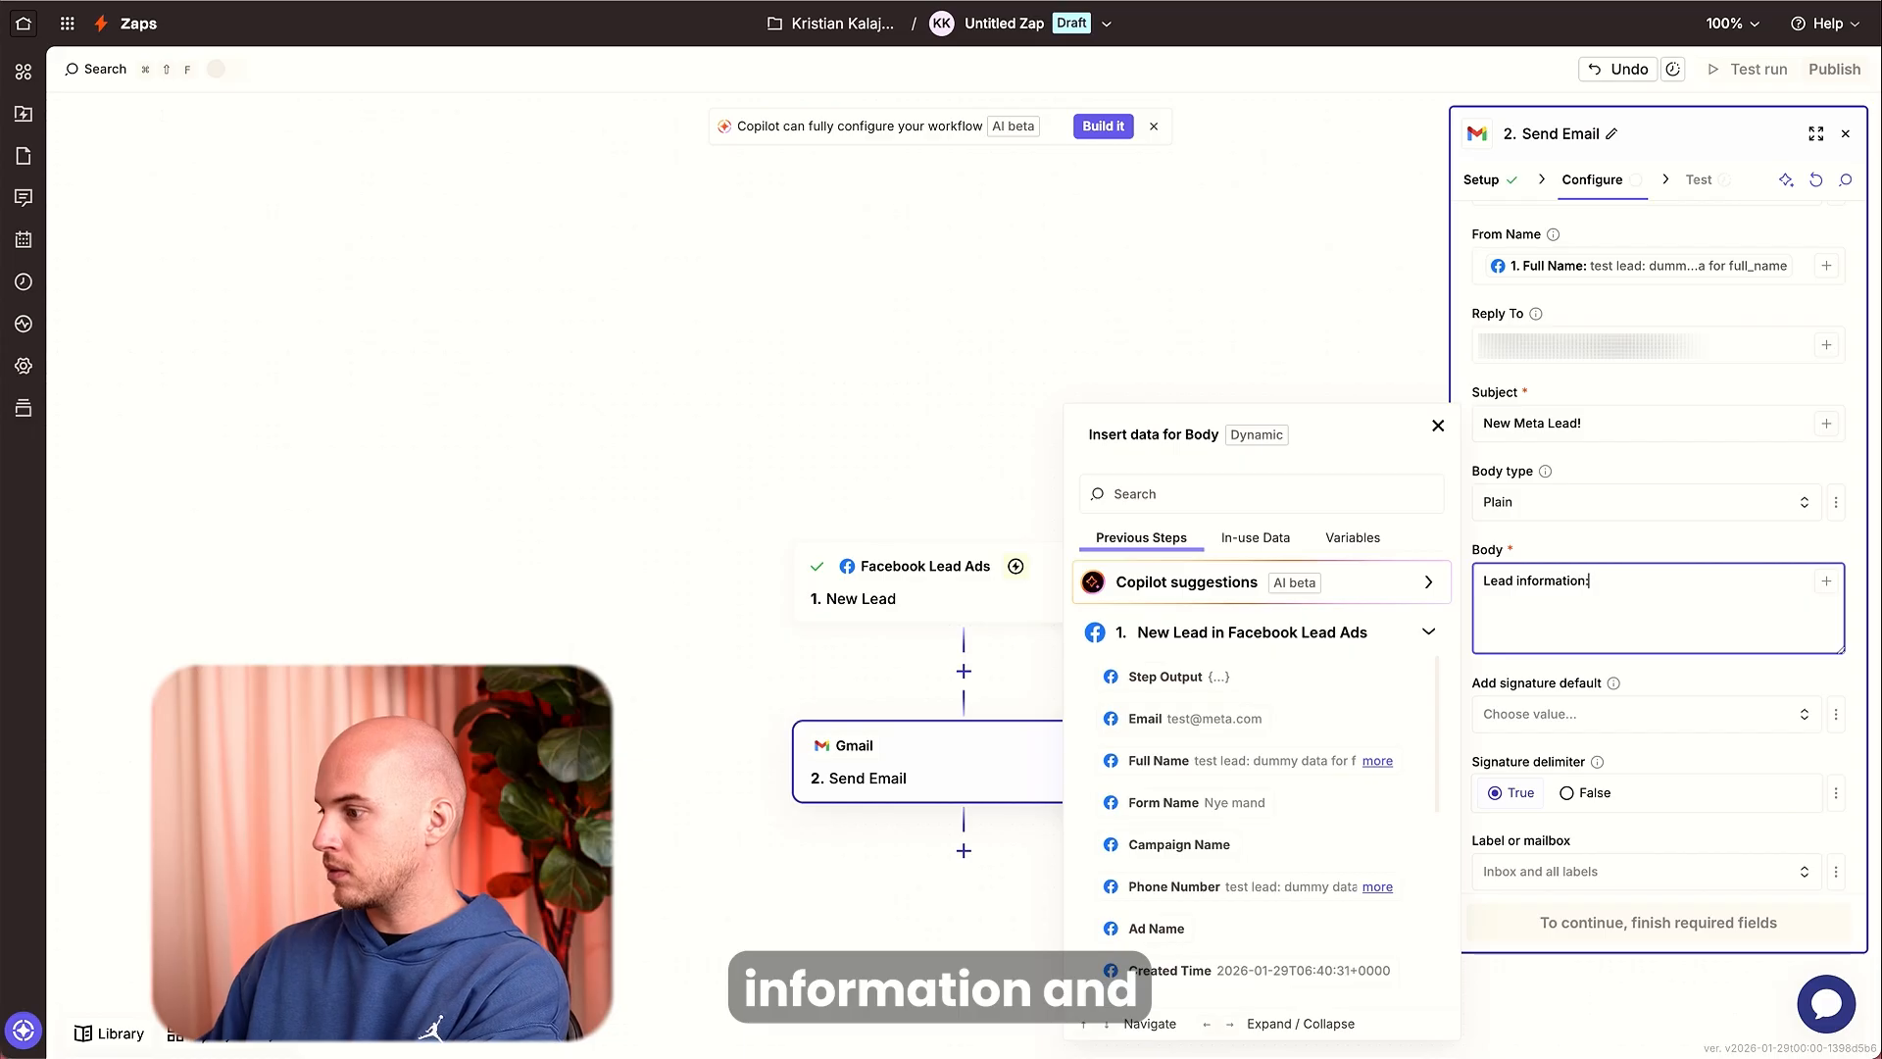
{"action": "type", "text": "on:"}
{"action": "key", "text": "Return"}
{"action": "key", "text": "Return"}
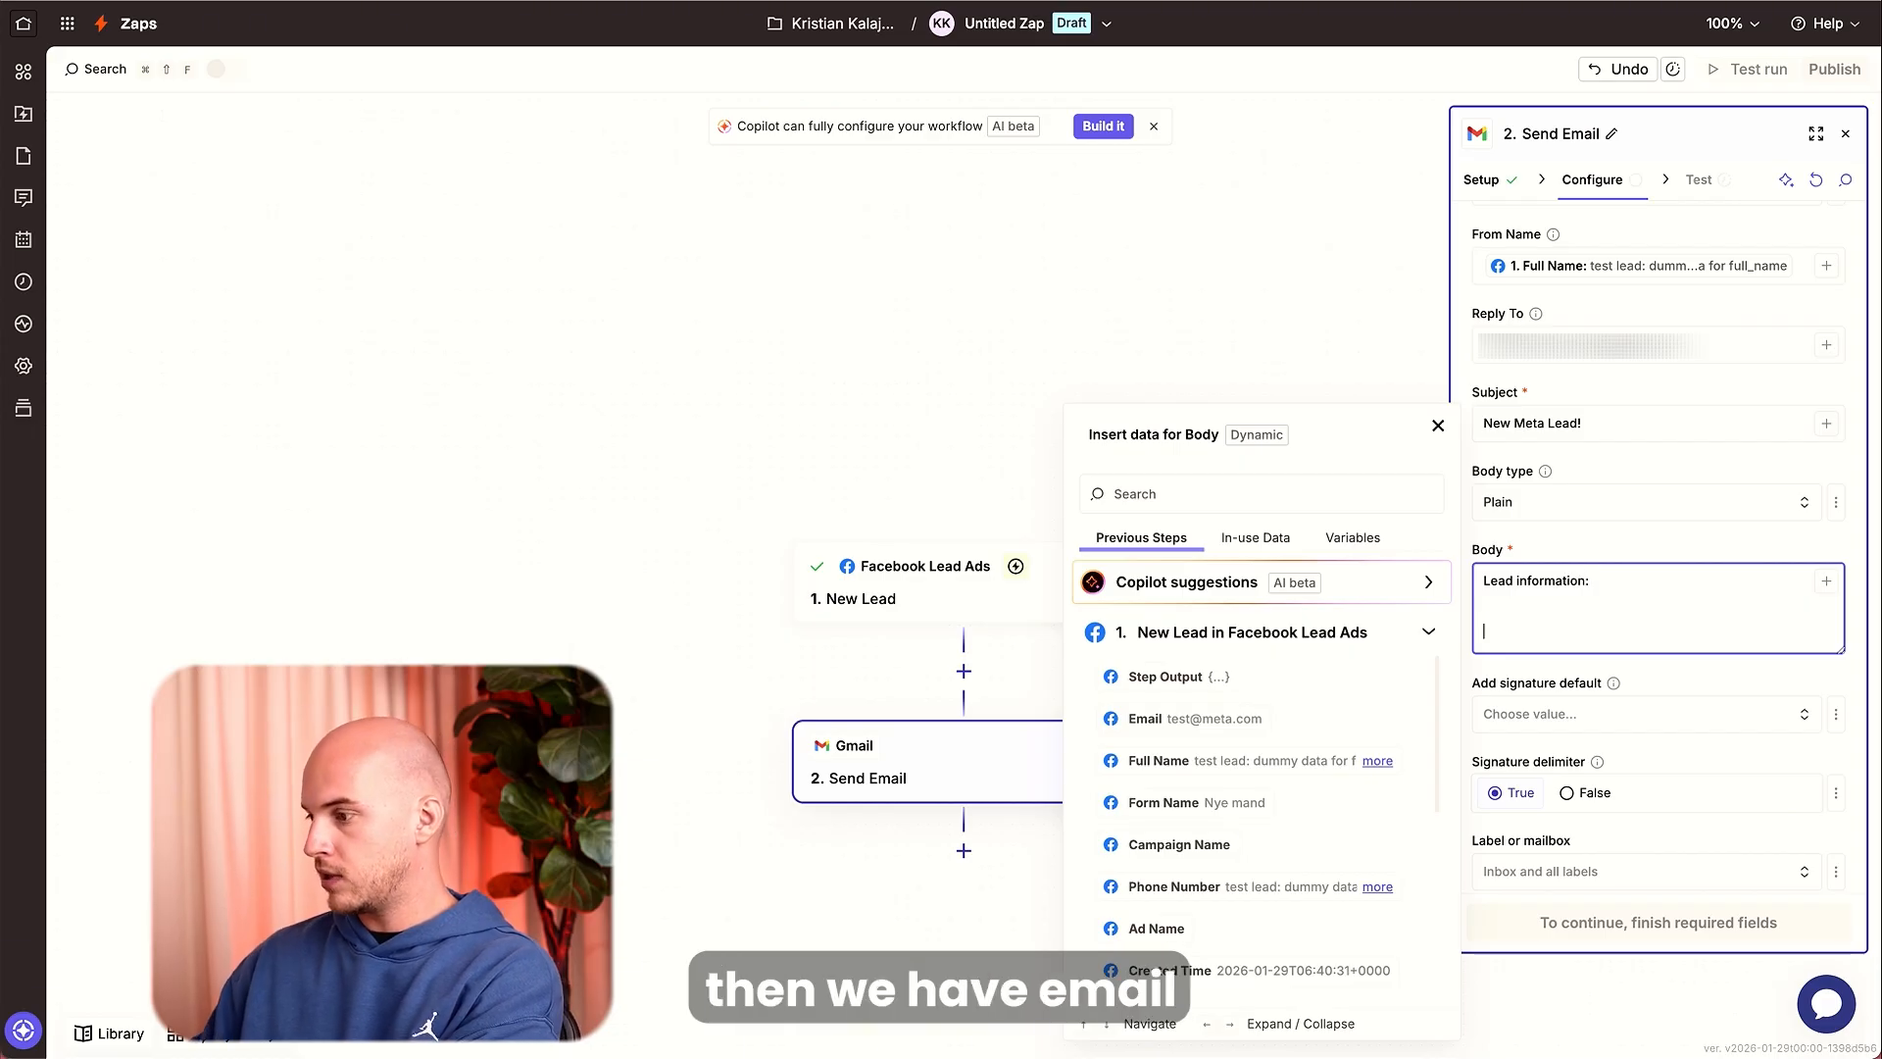
Add an Email: line to the body with the lead's Email field from the Facebook trigger.
{"action": "type", "text": "Email:"}
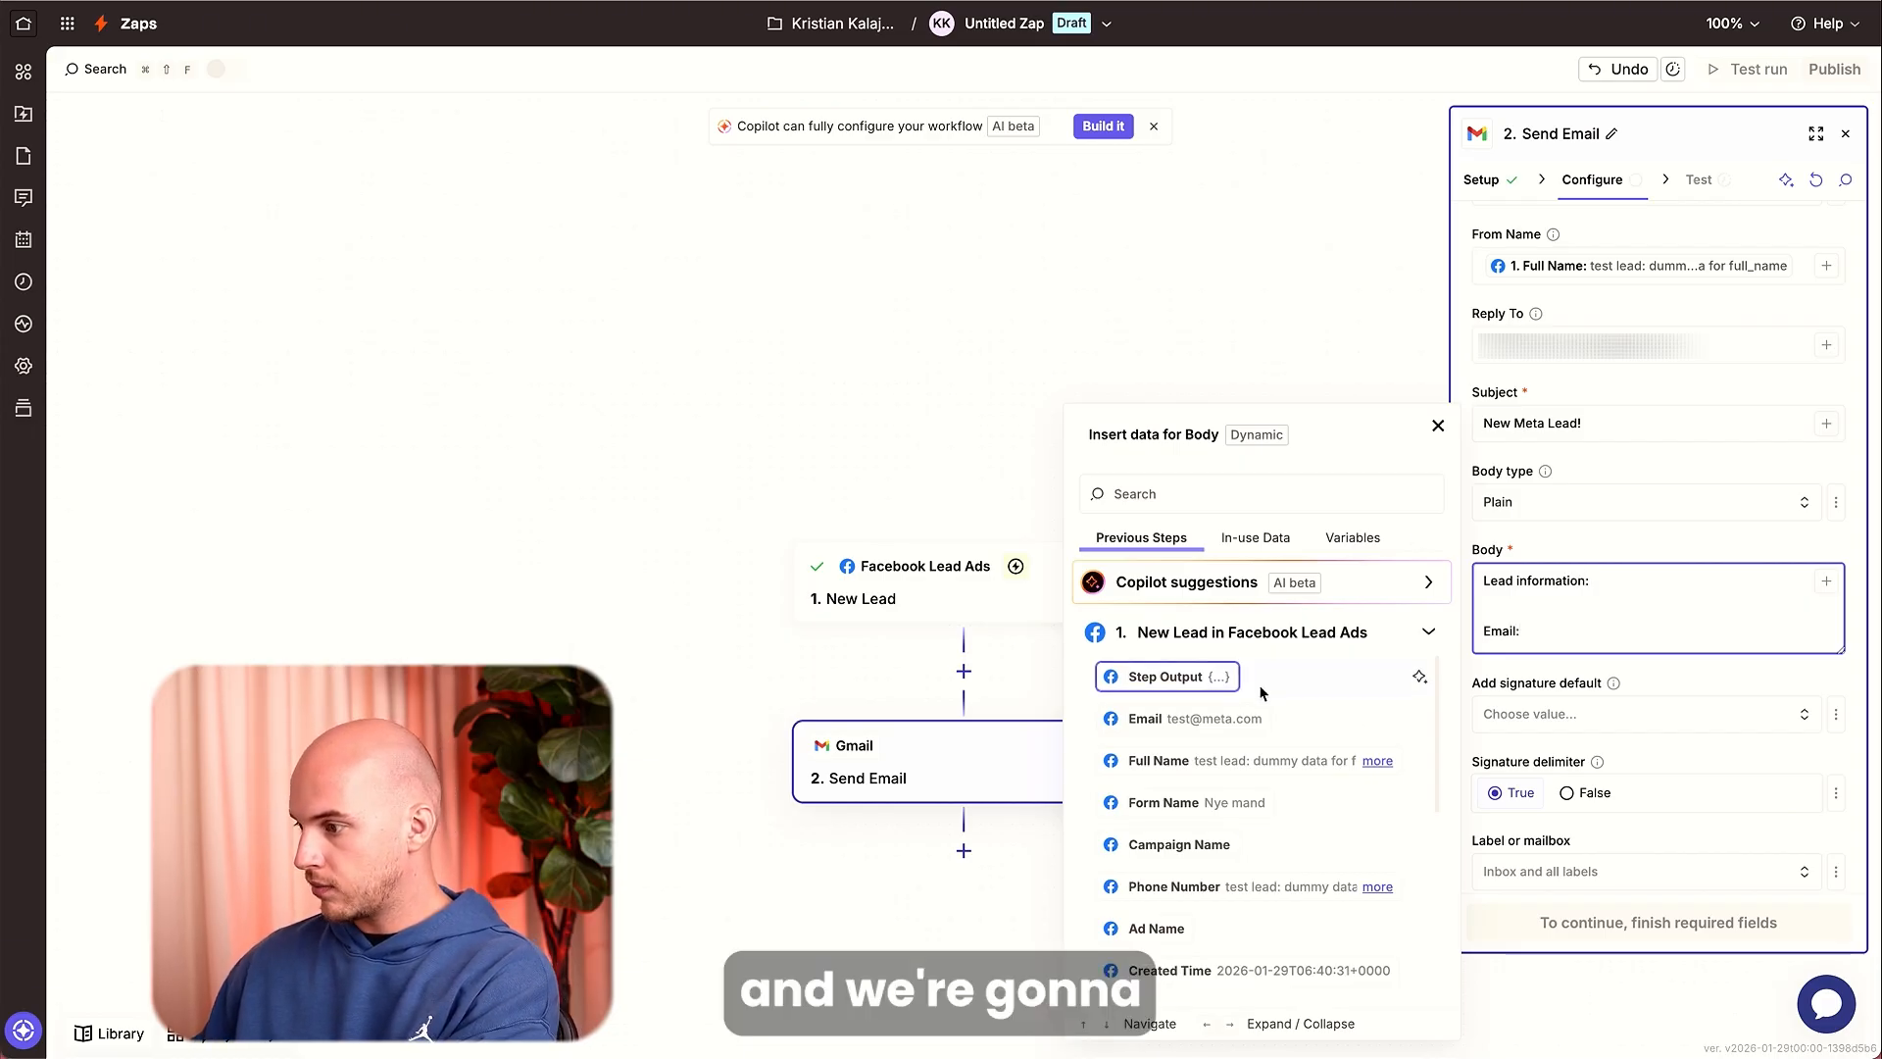
{"action": "left_click", "coordinate": [1204, 721]}
{"action": "type", "text": "*"}
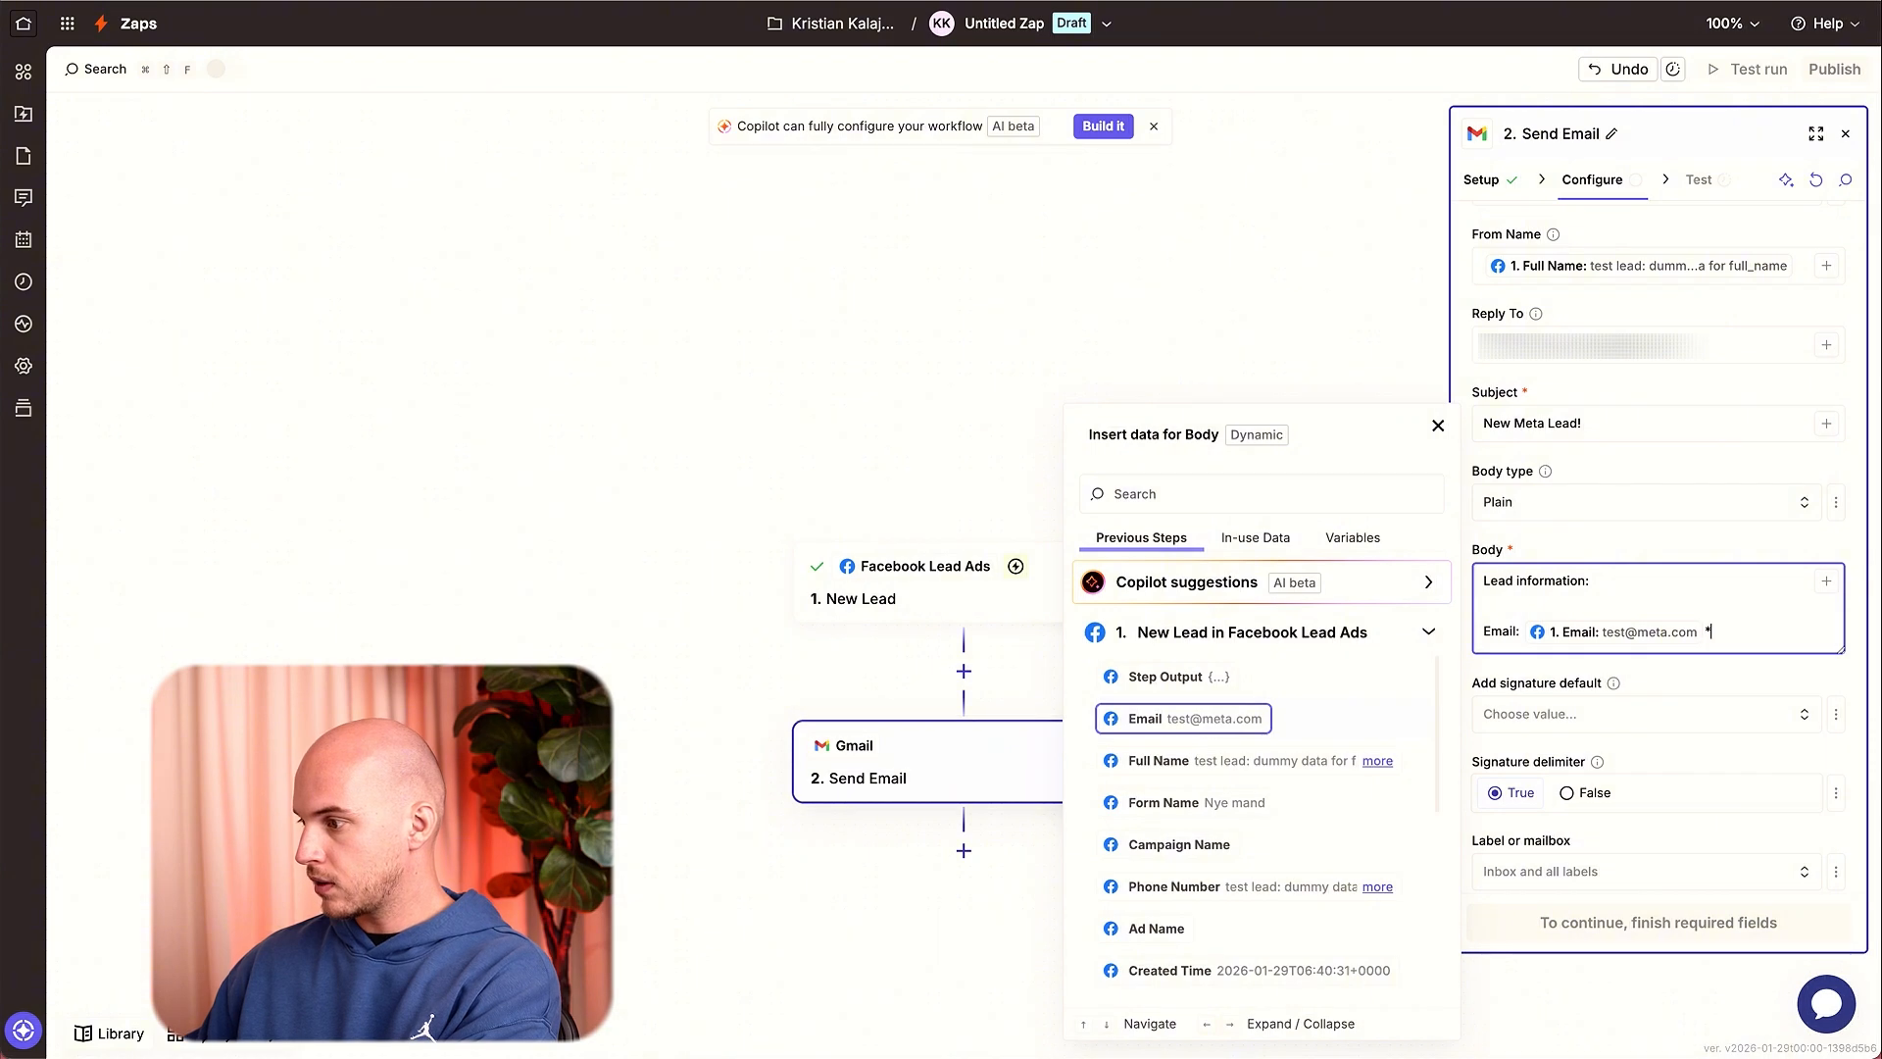
{"action": "key", "text": "Return"}
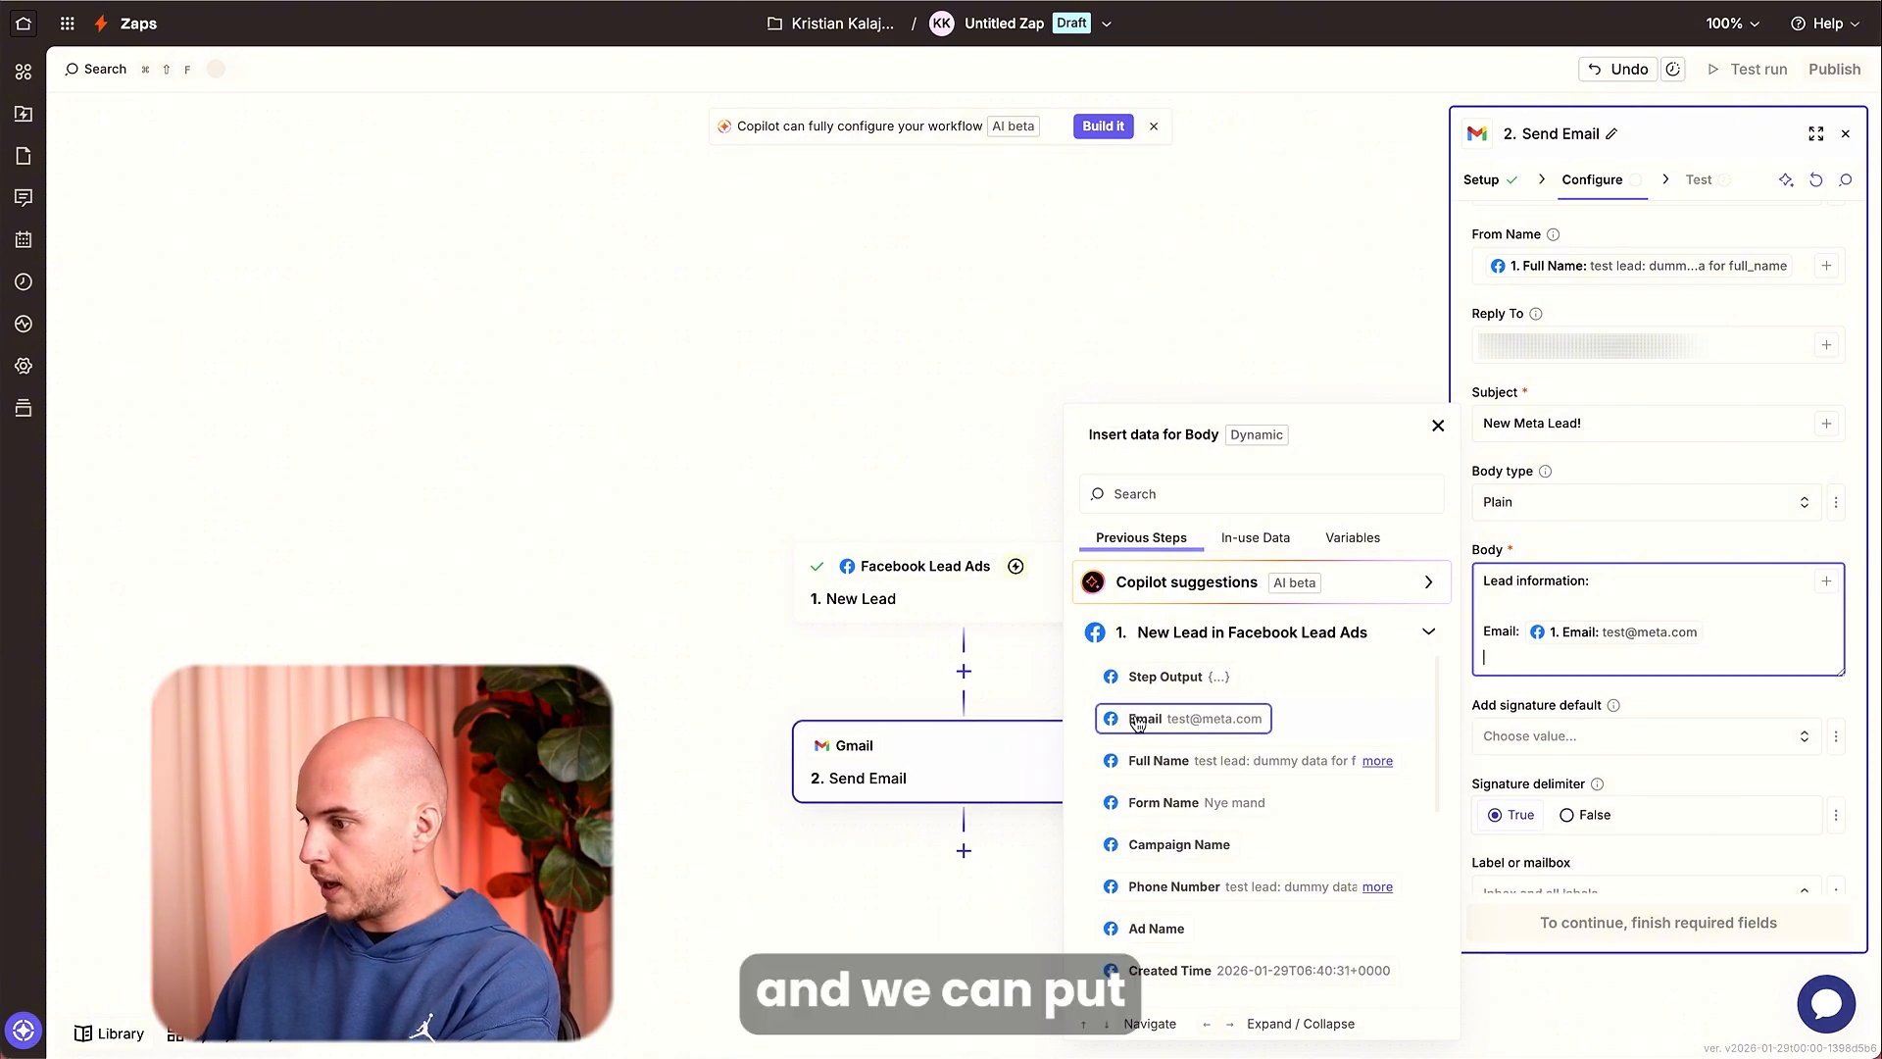
Add a Campaign name: line to the body mapped to the lead's Campaign Name field.
{"action": "scroll", "coordinate": [1172, 851], "scroll_direction": "down", "scroll_amount": 1}
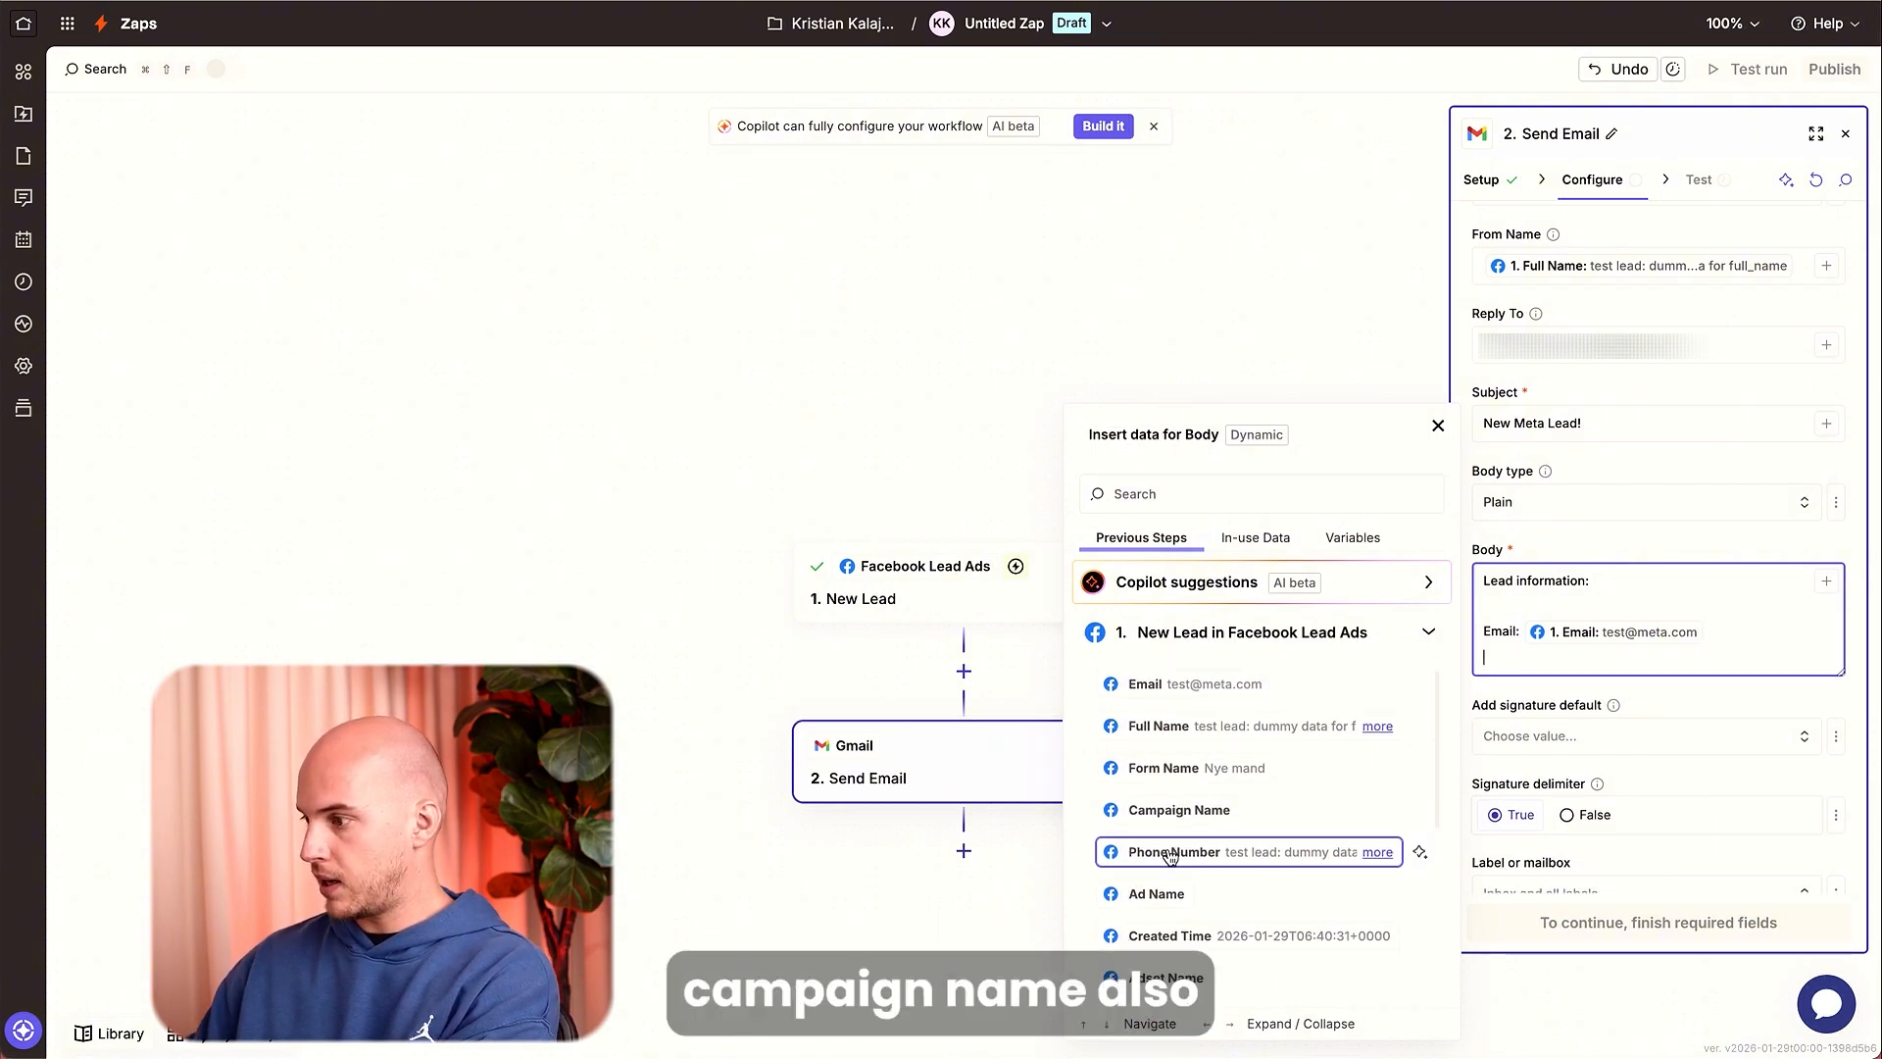
{"action": "type", "text": "Campai"}
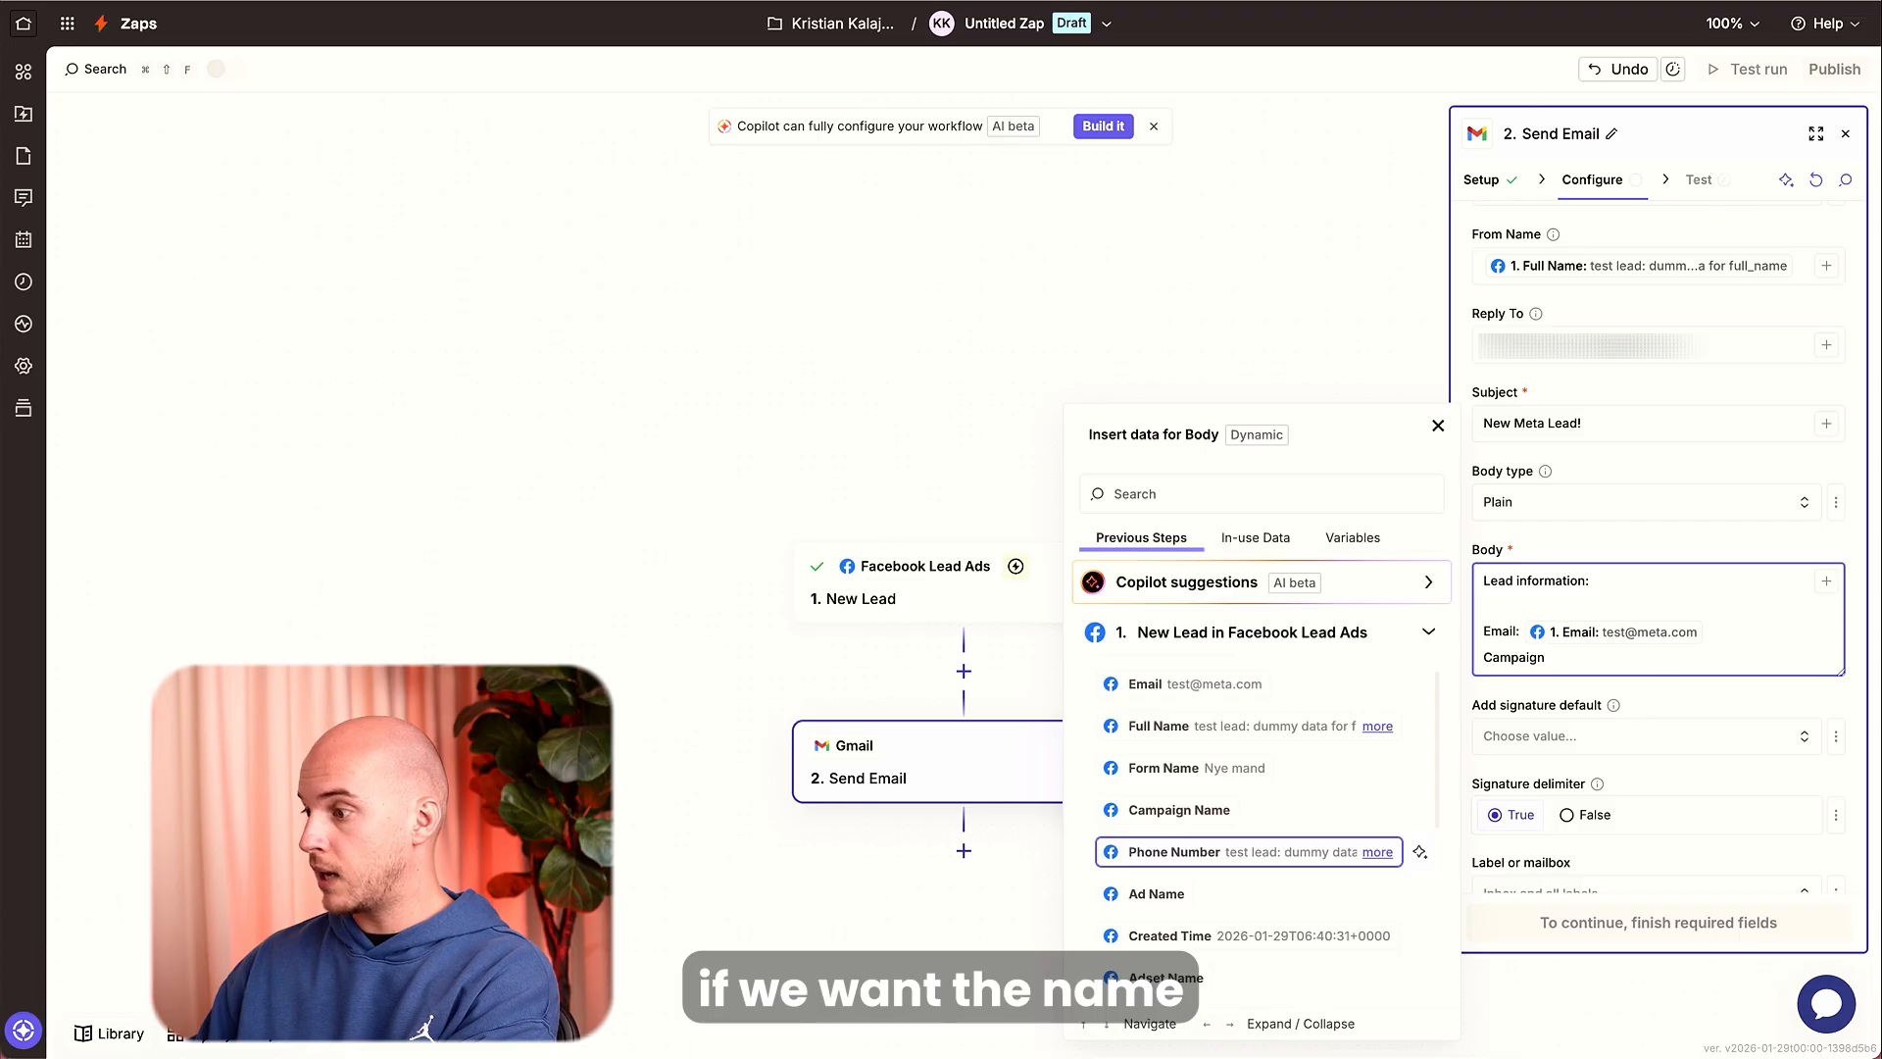
{"action": "type", "text": "gn"}
{"action": "type", "text": " nam"}
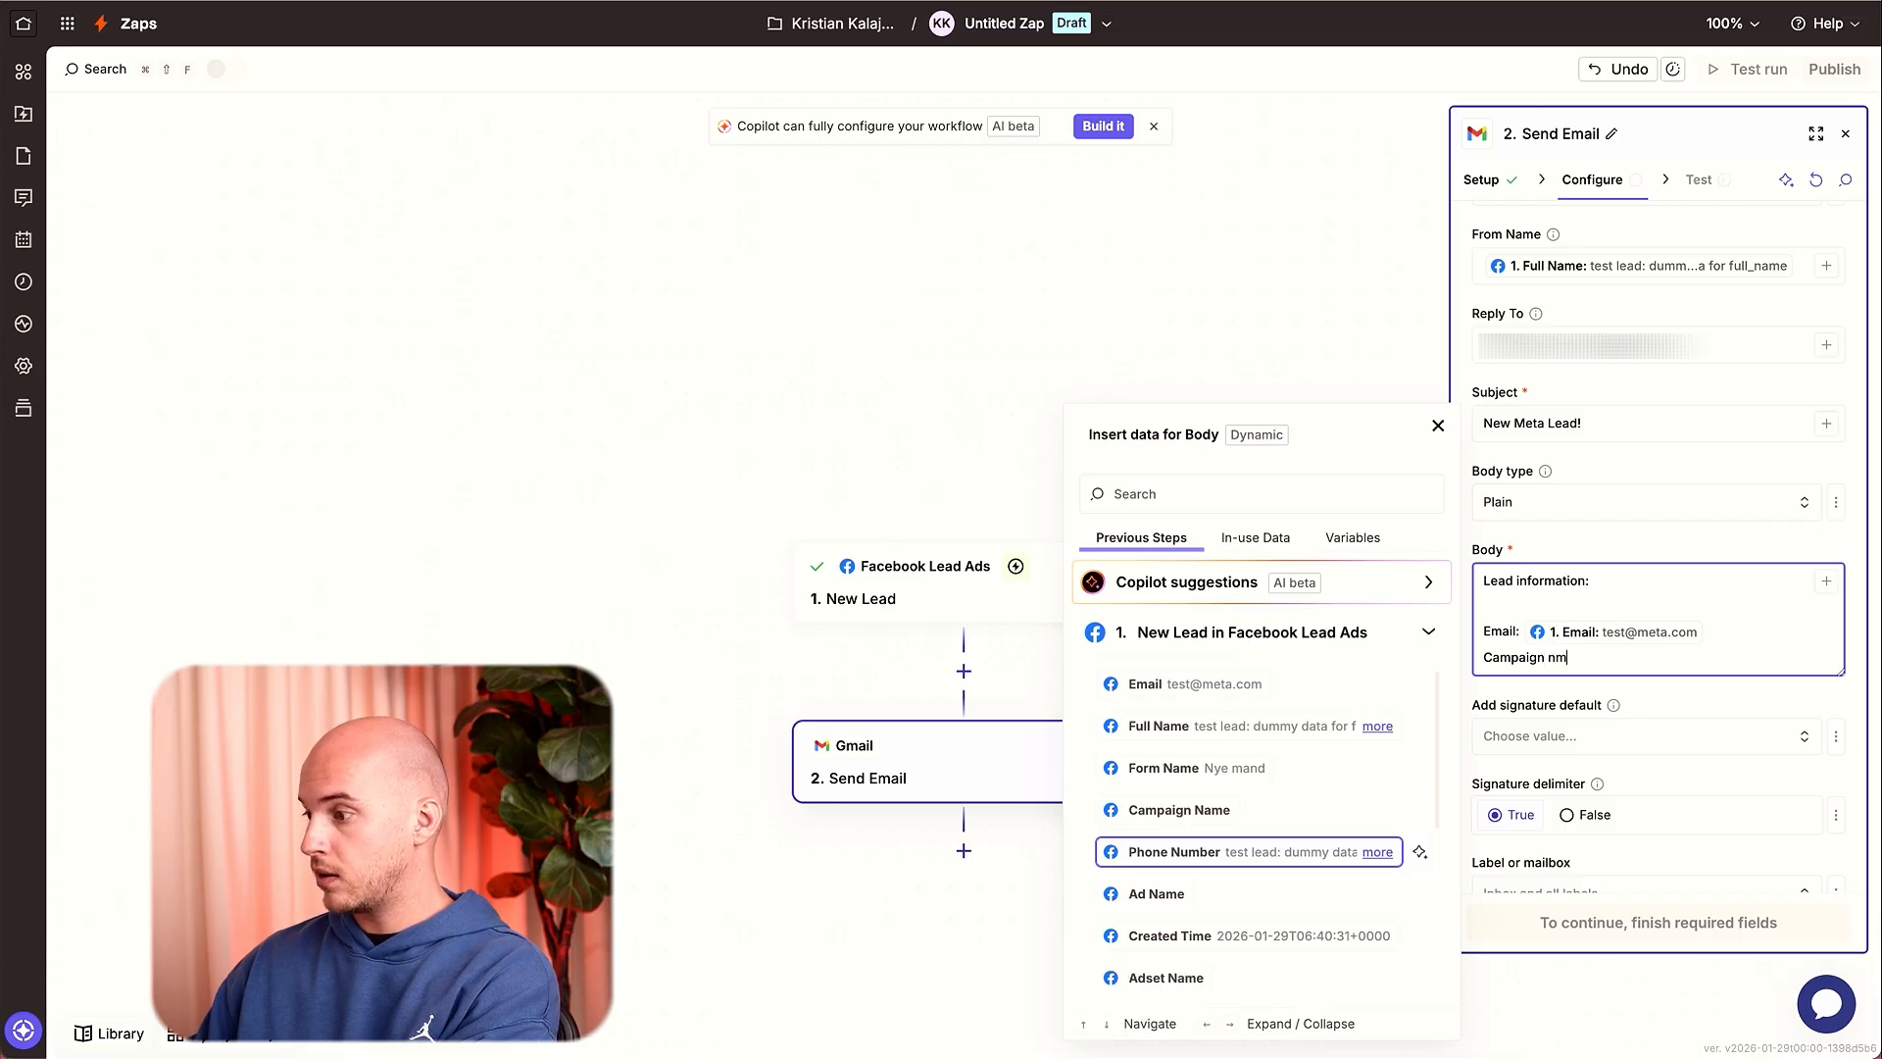
{"action": "type", "text": "e:"}
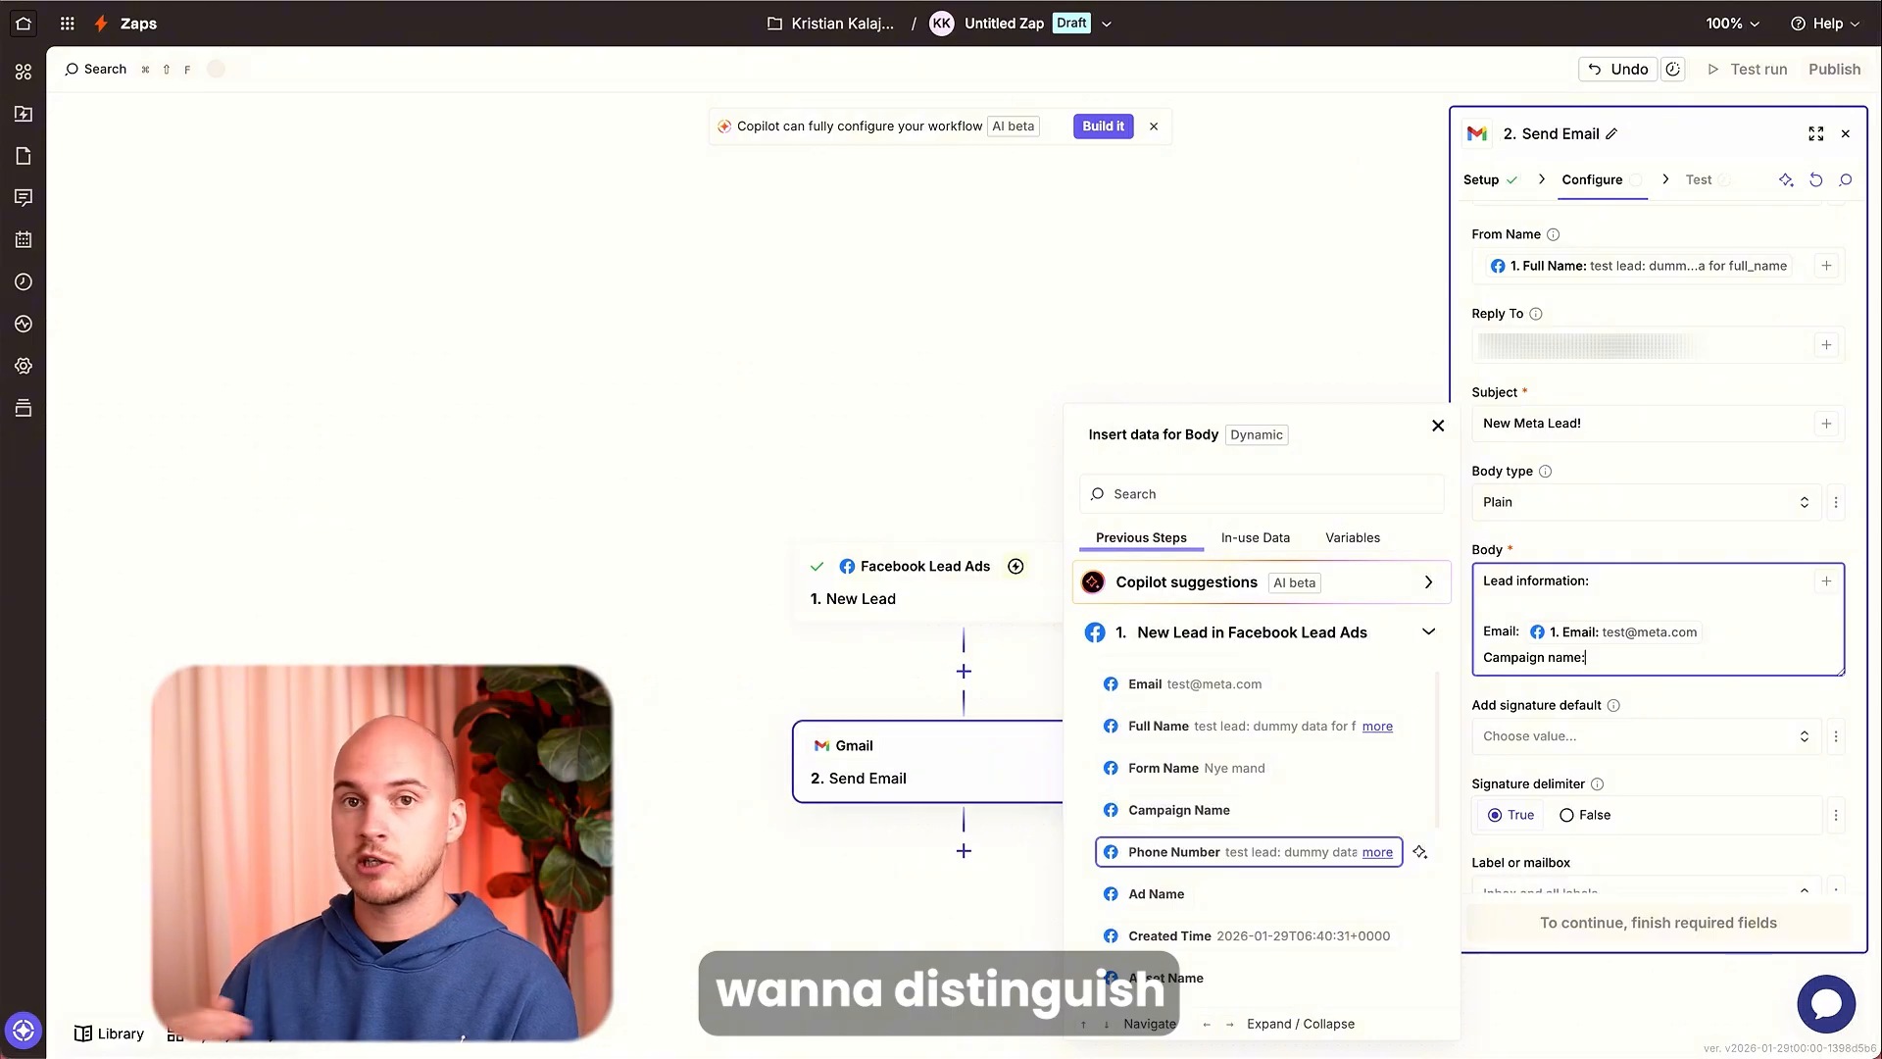
{"action": "left_click", "coordinate": [1196, 822]}
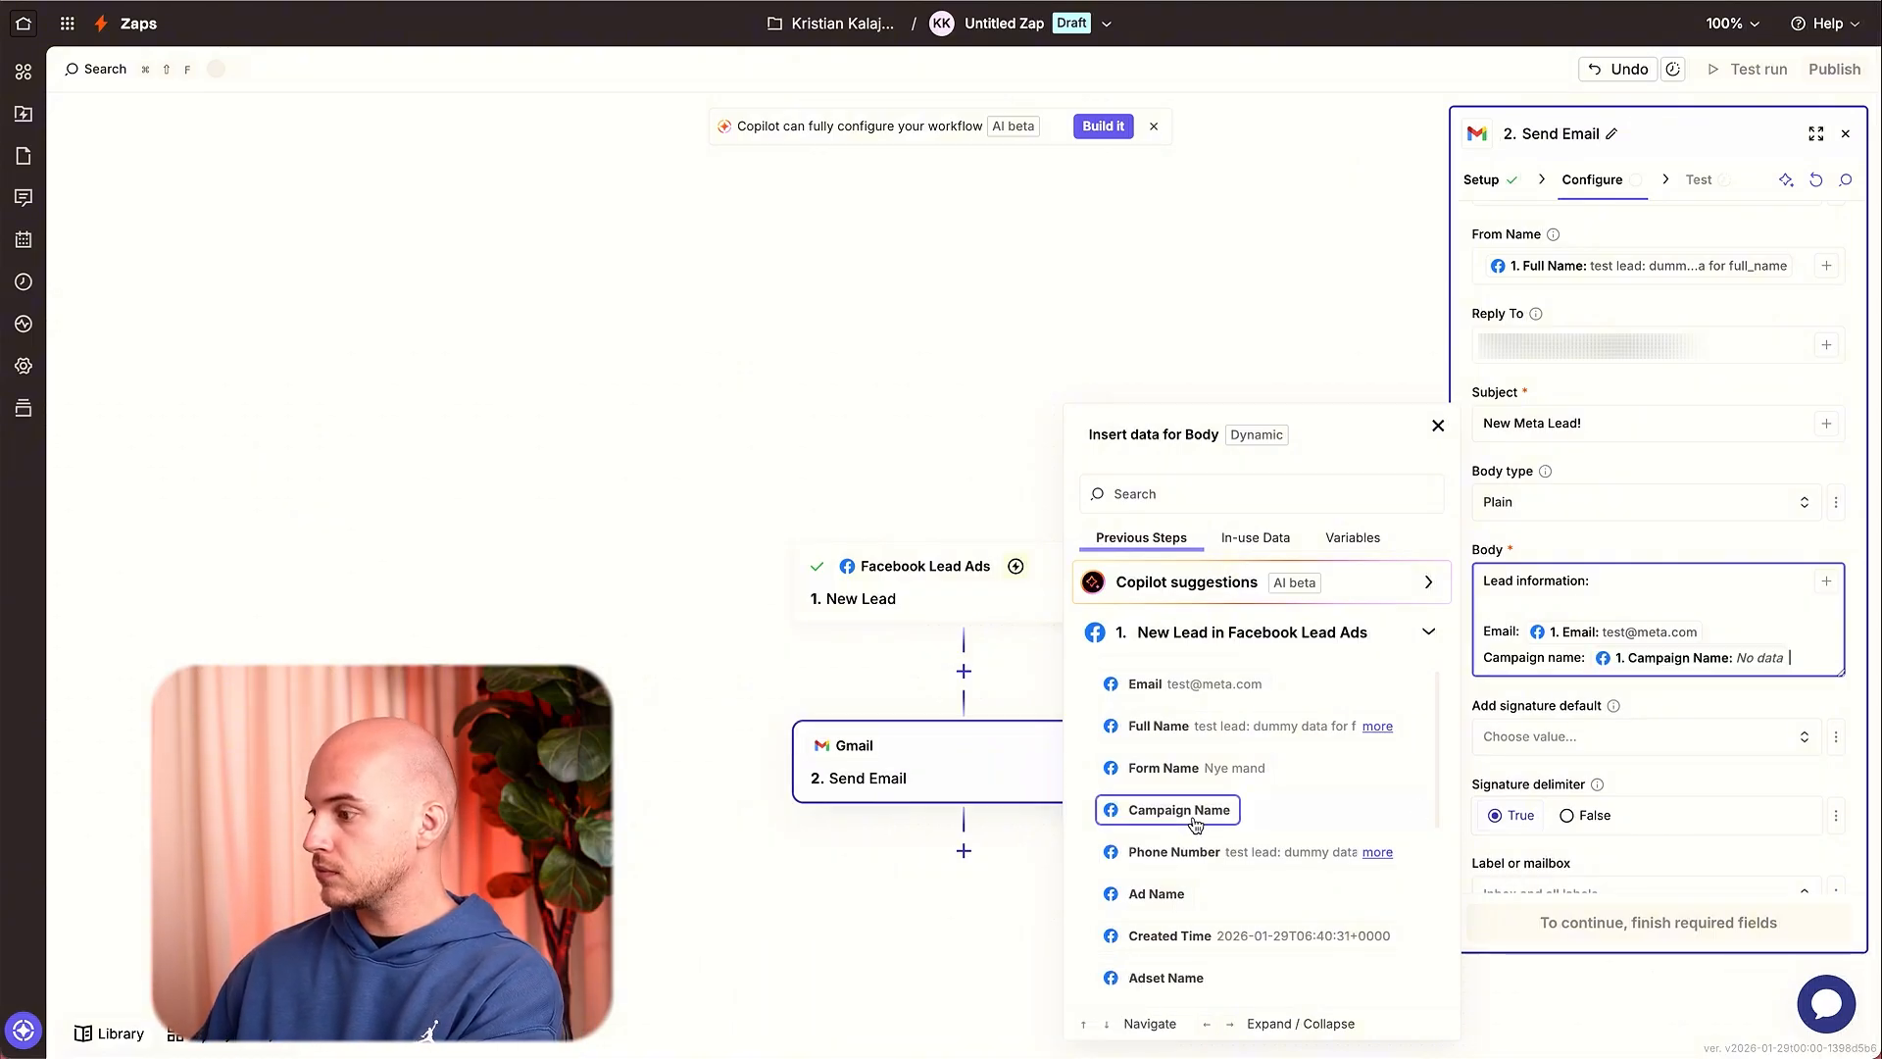
{"action": "key", "text": "Return"}
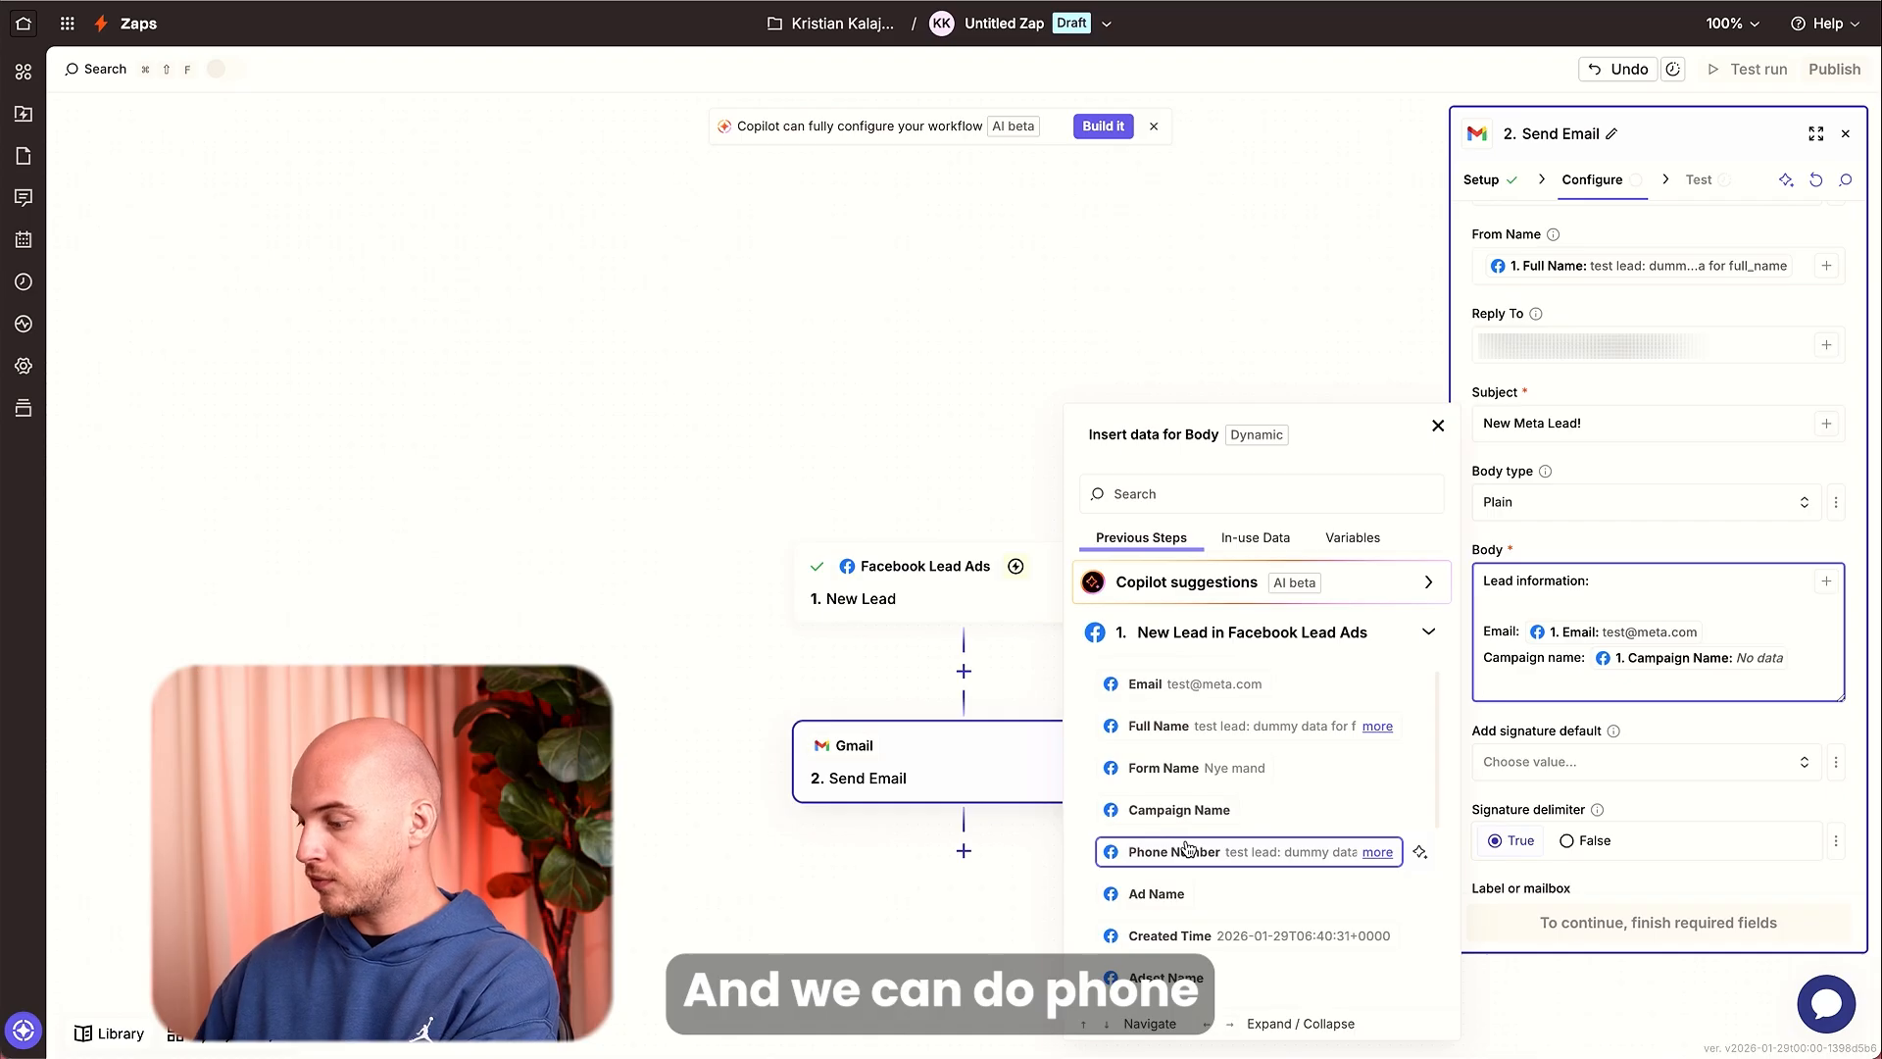
Add a Phone number: line to the body mapped to the lead's Phone Number field.
{"action": "type", "text": "Phone number:"}
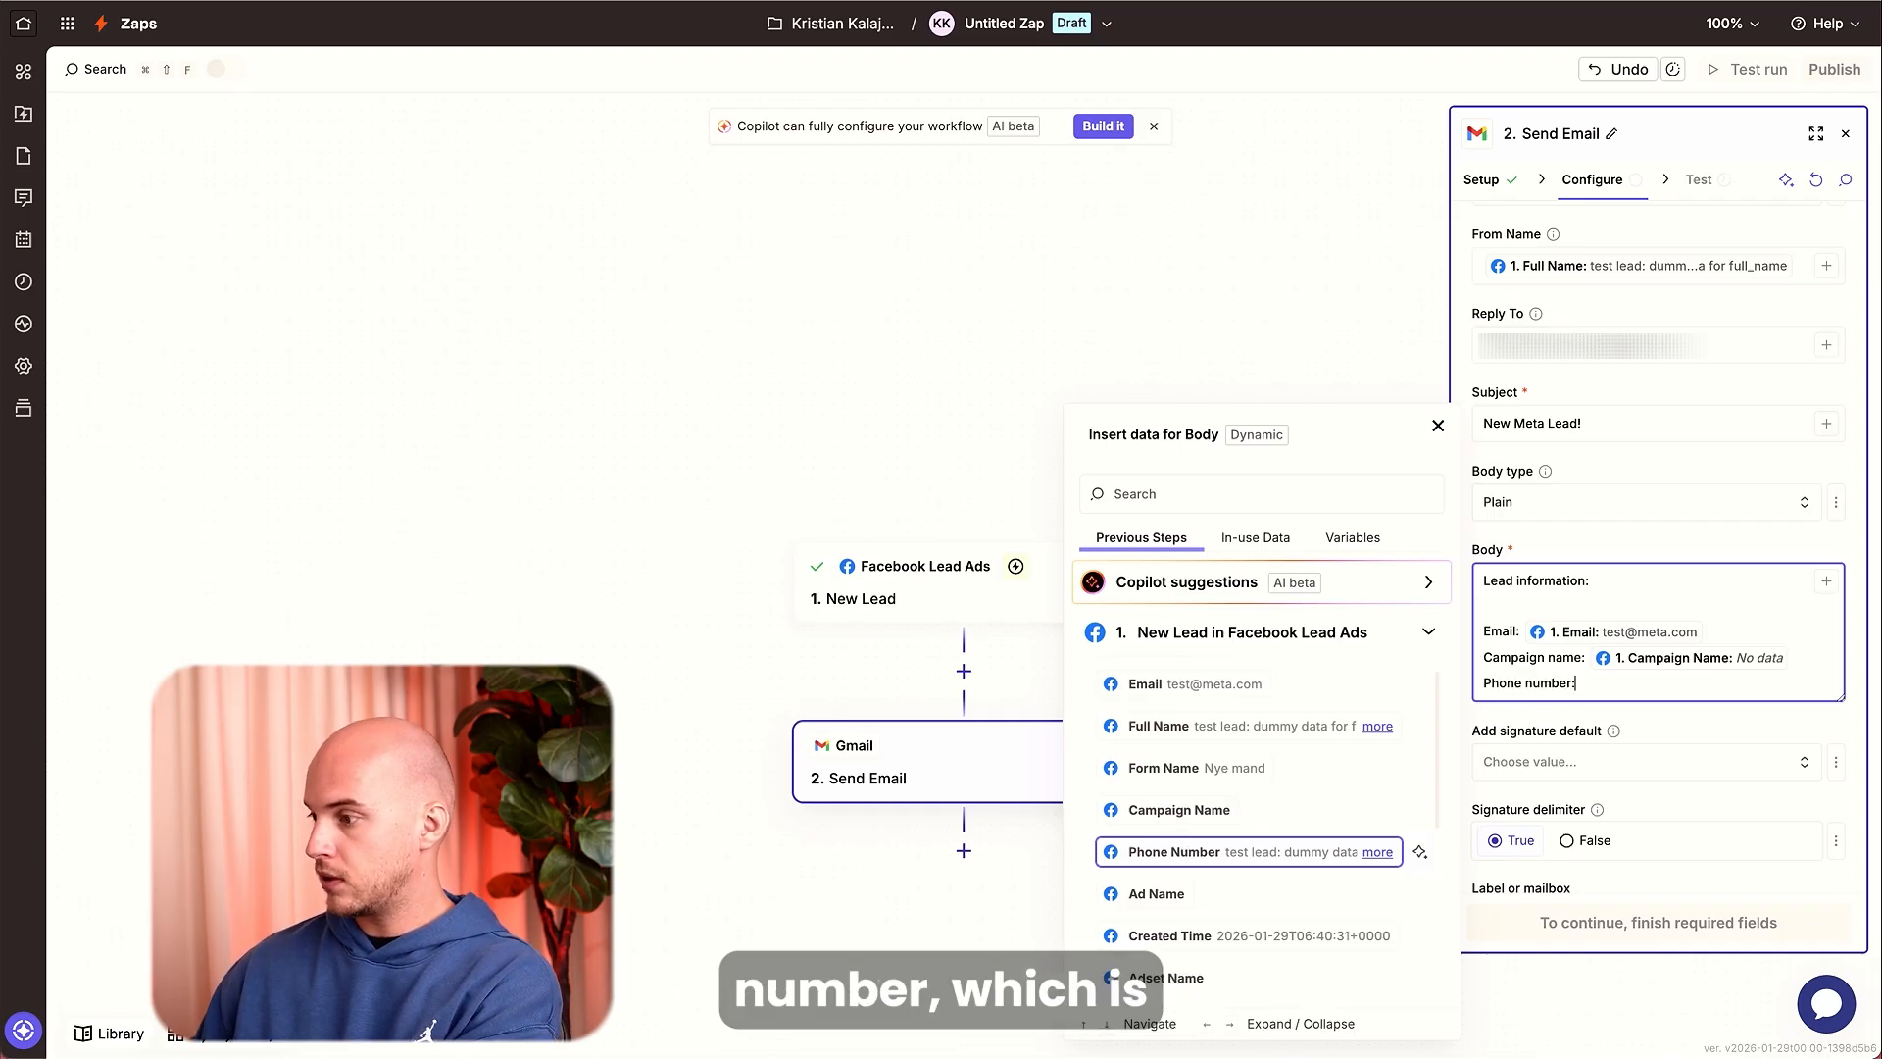
{"action": "left_click", "coordinate": [1139, 872]}
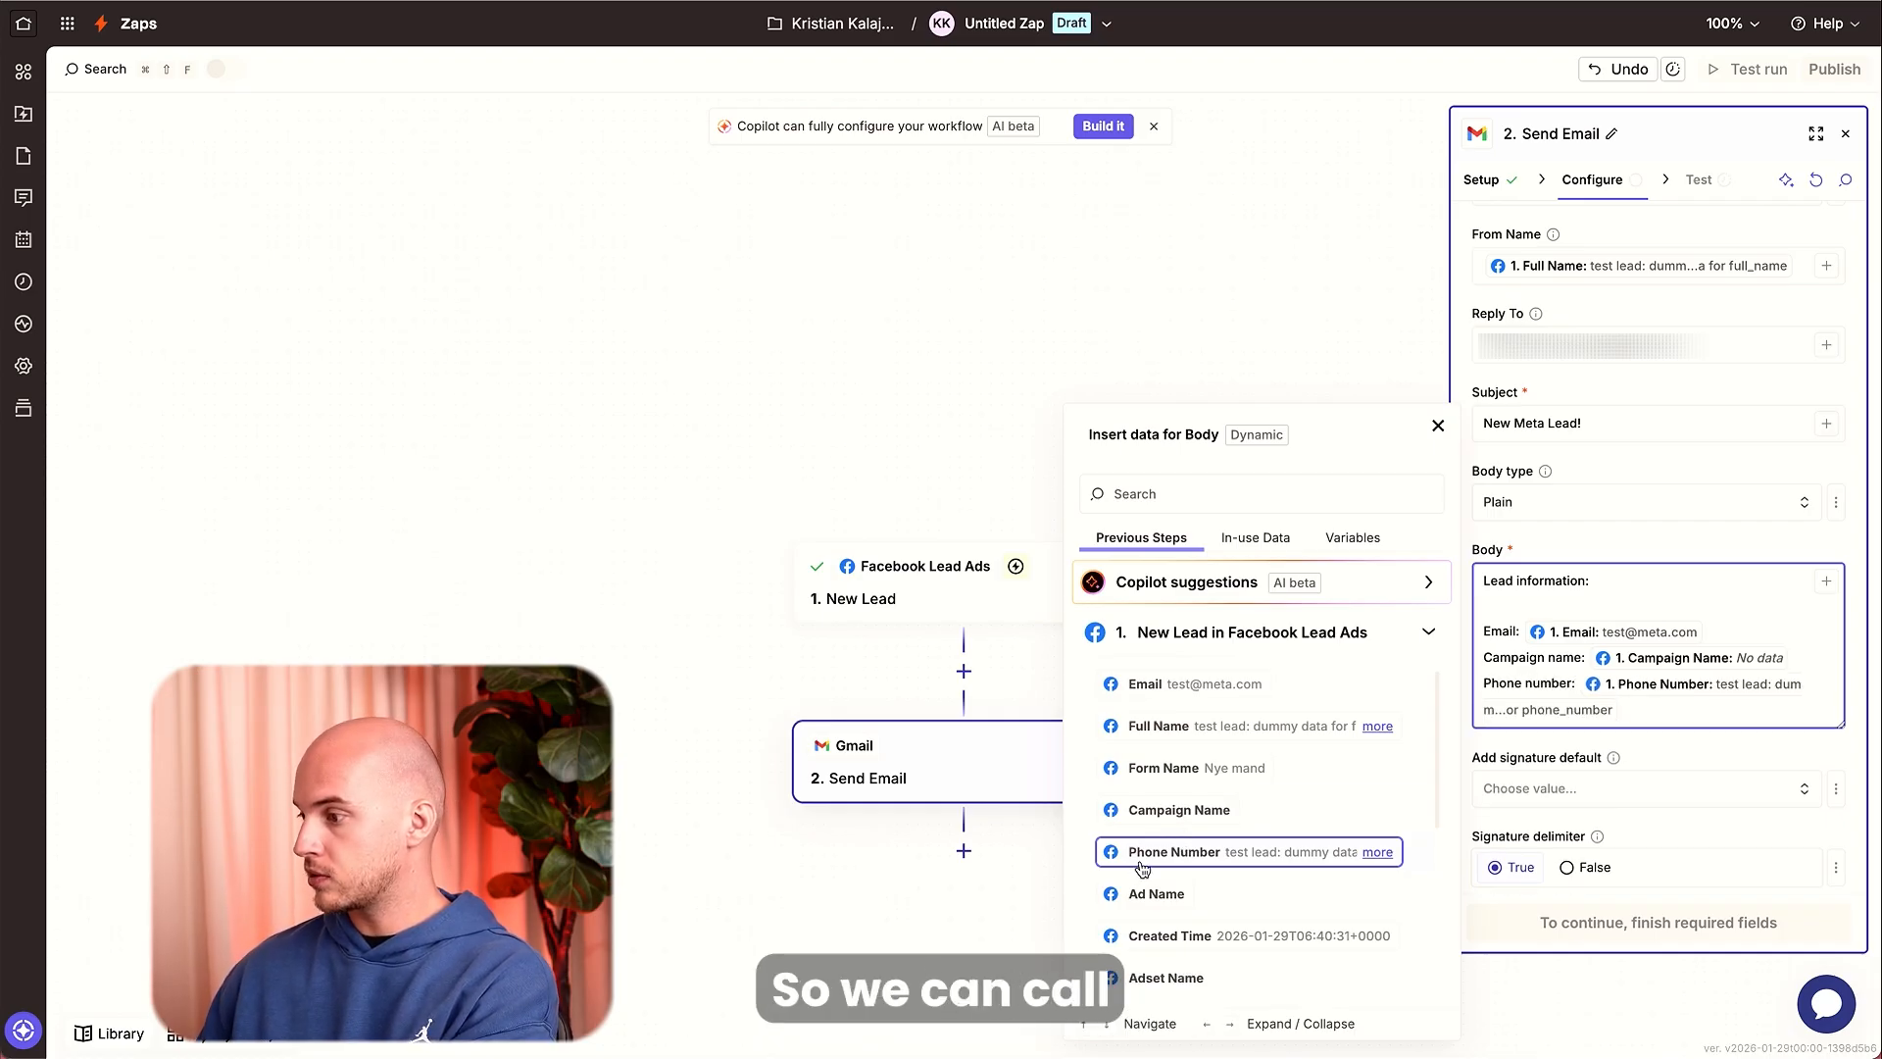
{"action": "key", "text": "Return"}
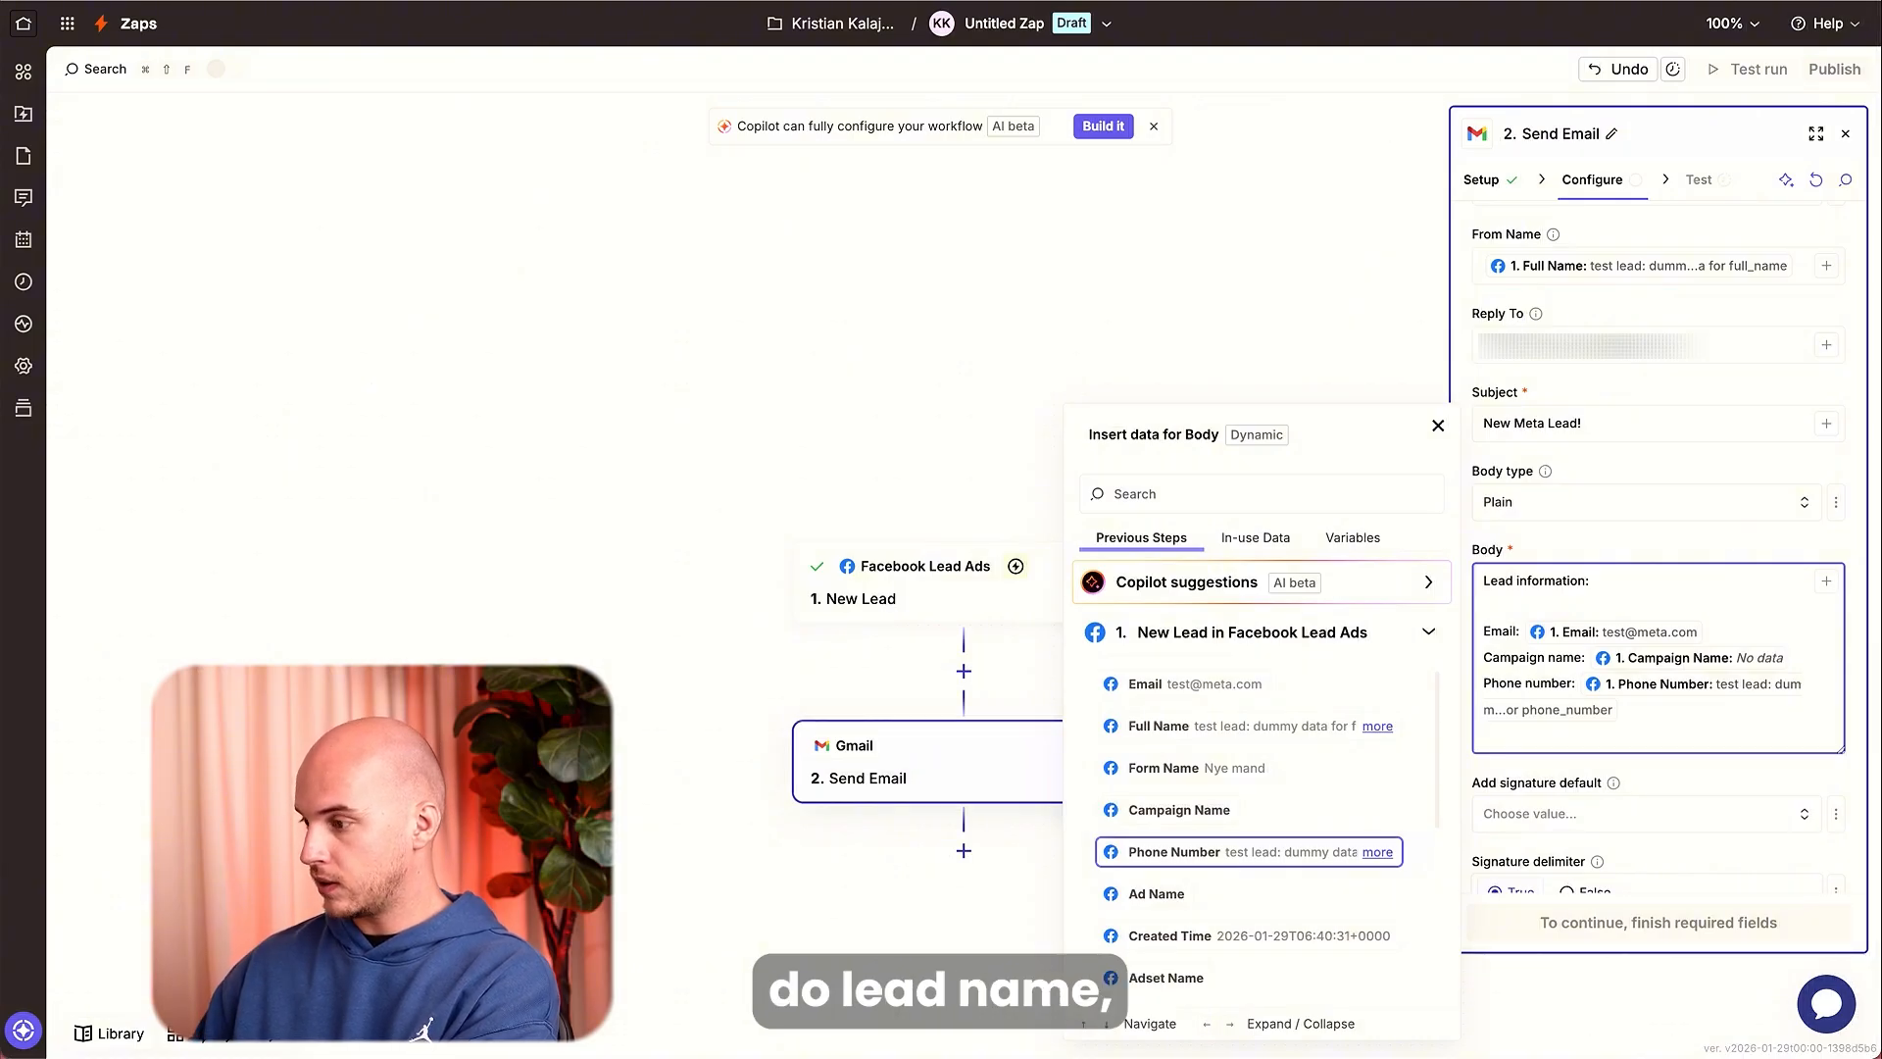
Add a Lead name: line to the body mapped to the lead's Full Name field.
{"action": "type", "text": "Lead name:"}
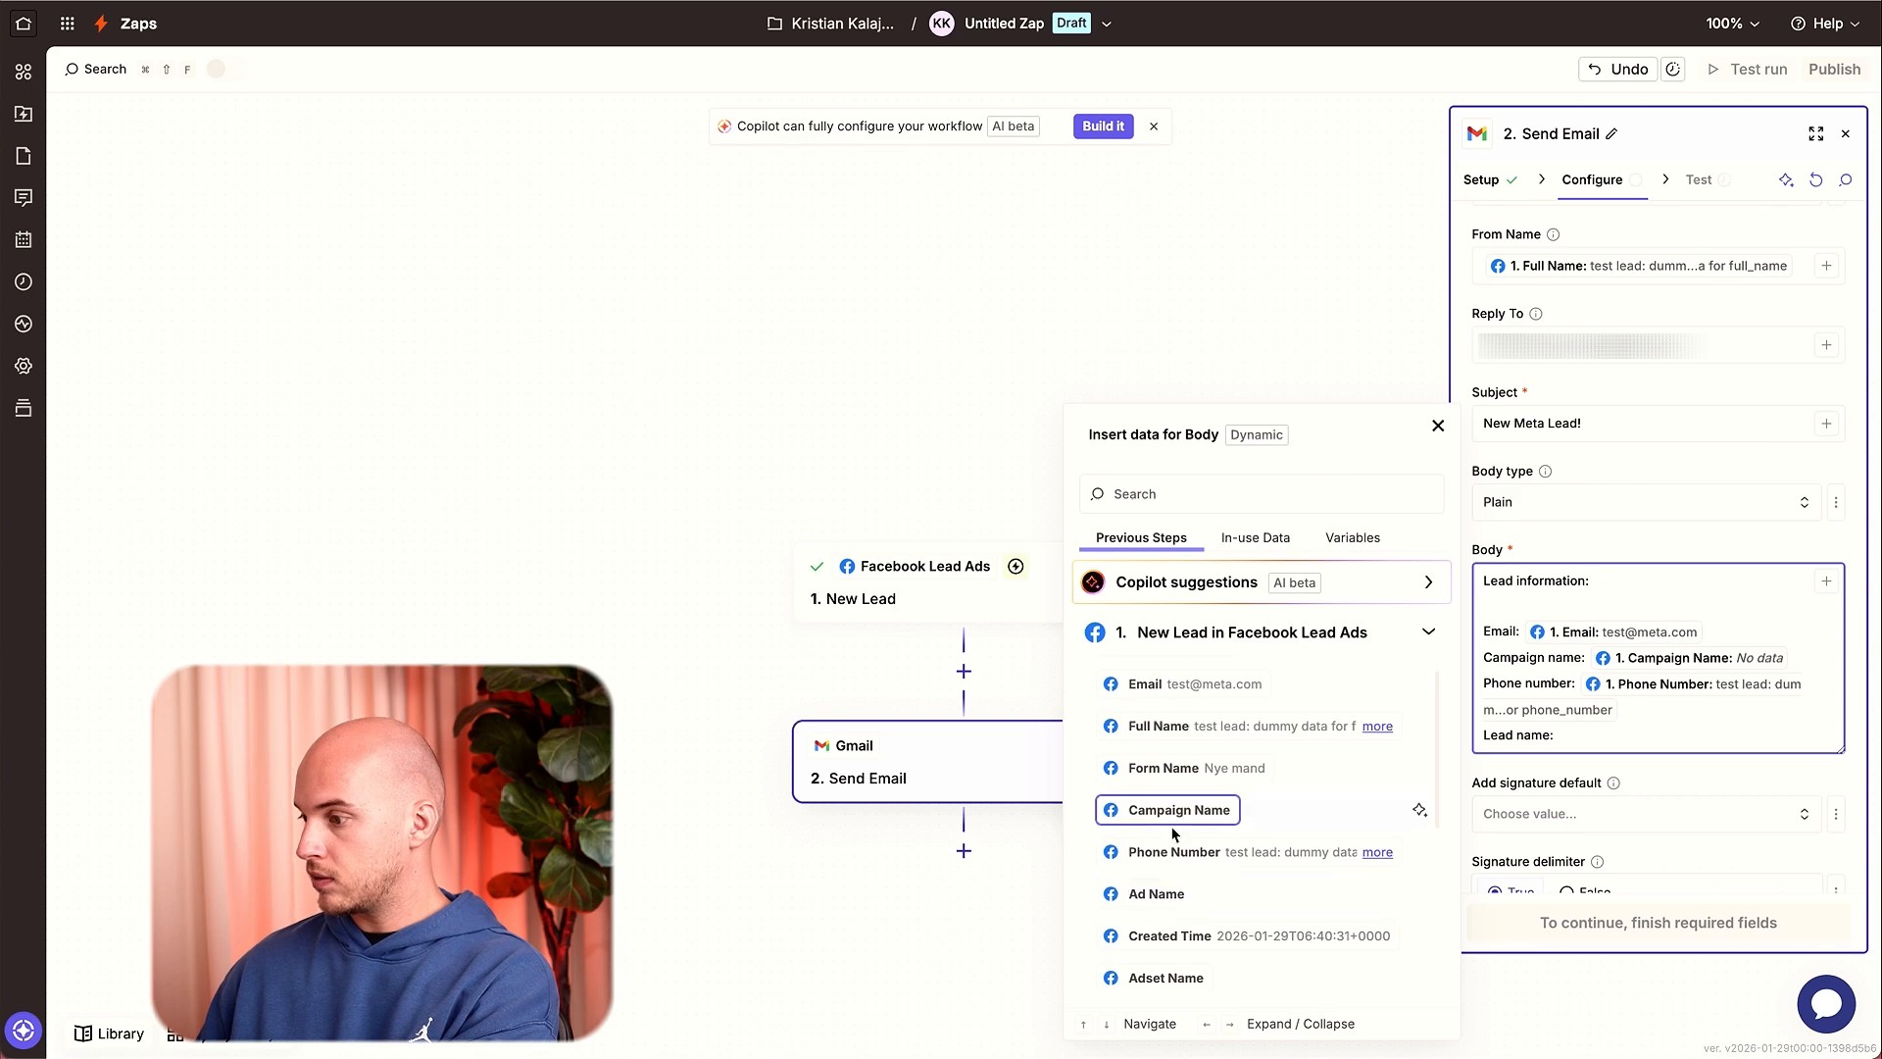
{"action": "left_click", "coordinate": [1182, 737]}
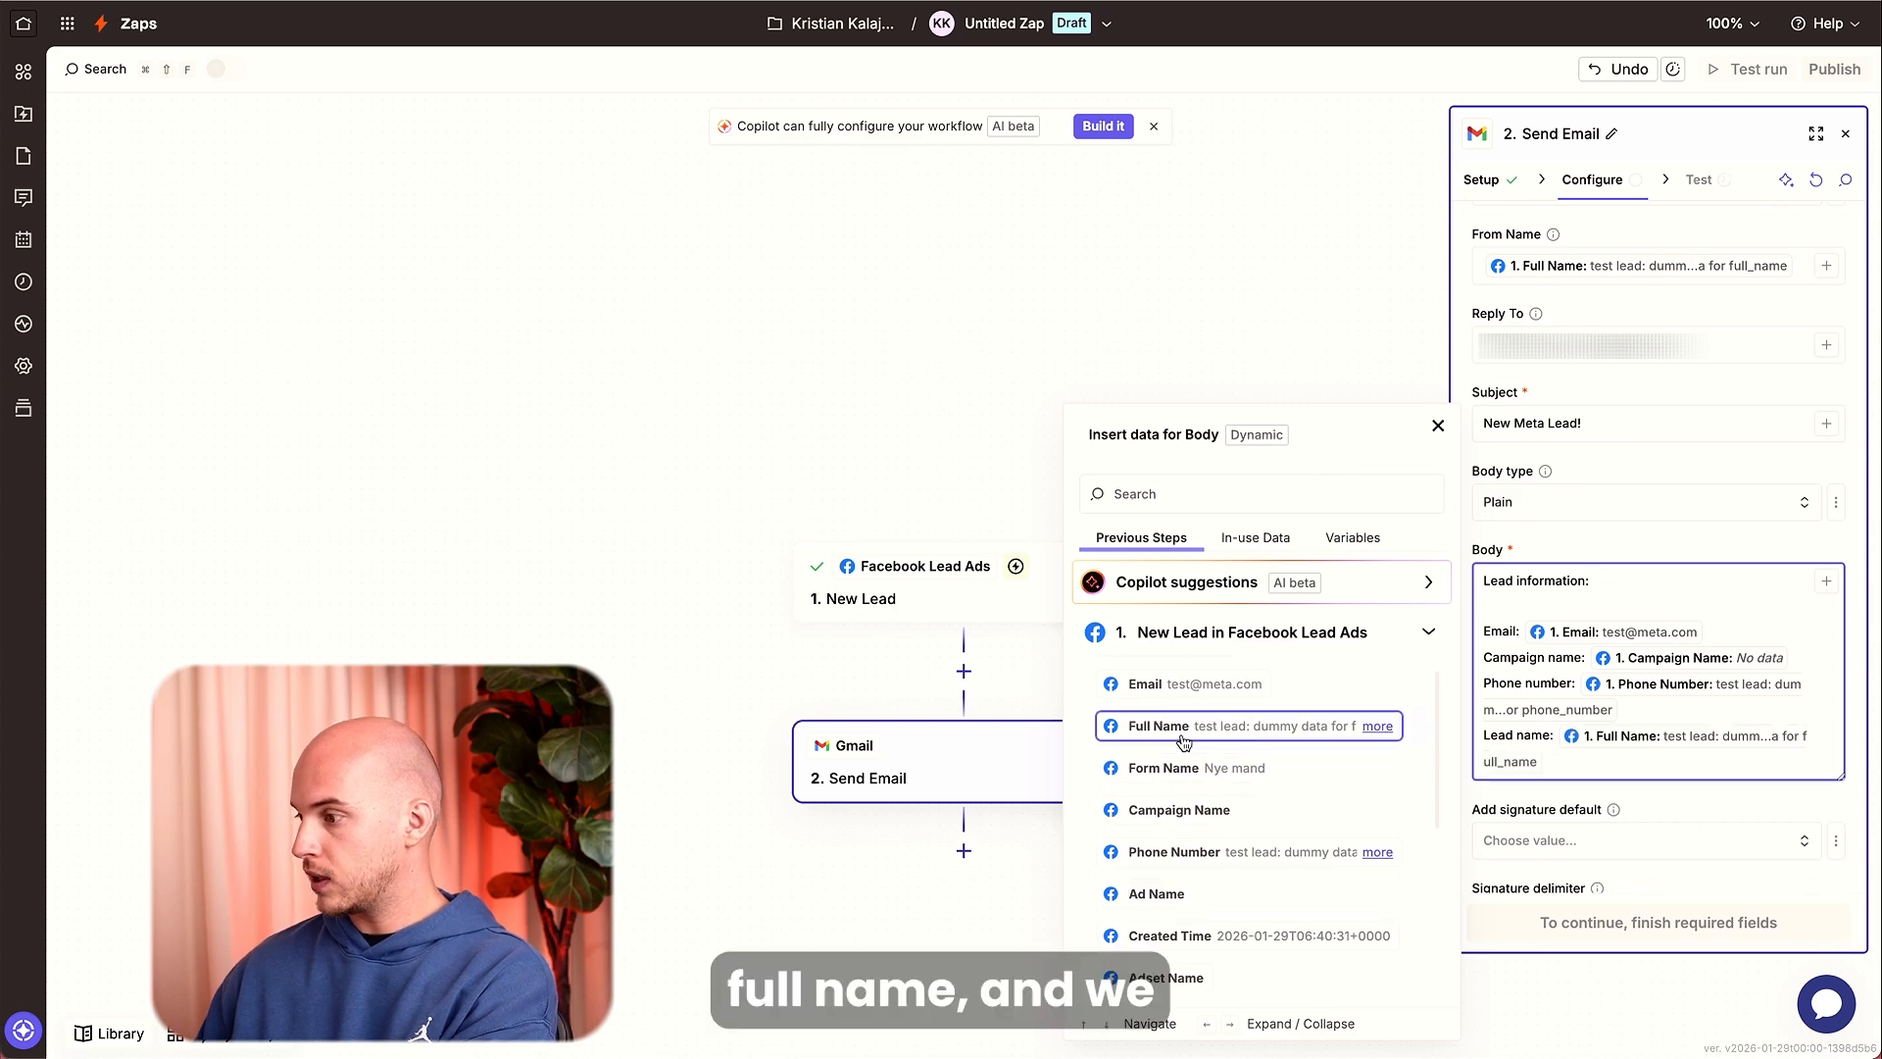
{"action": "key", "text": "Return"}
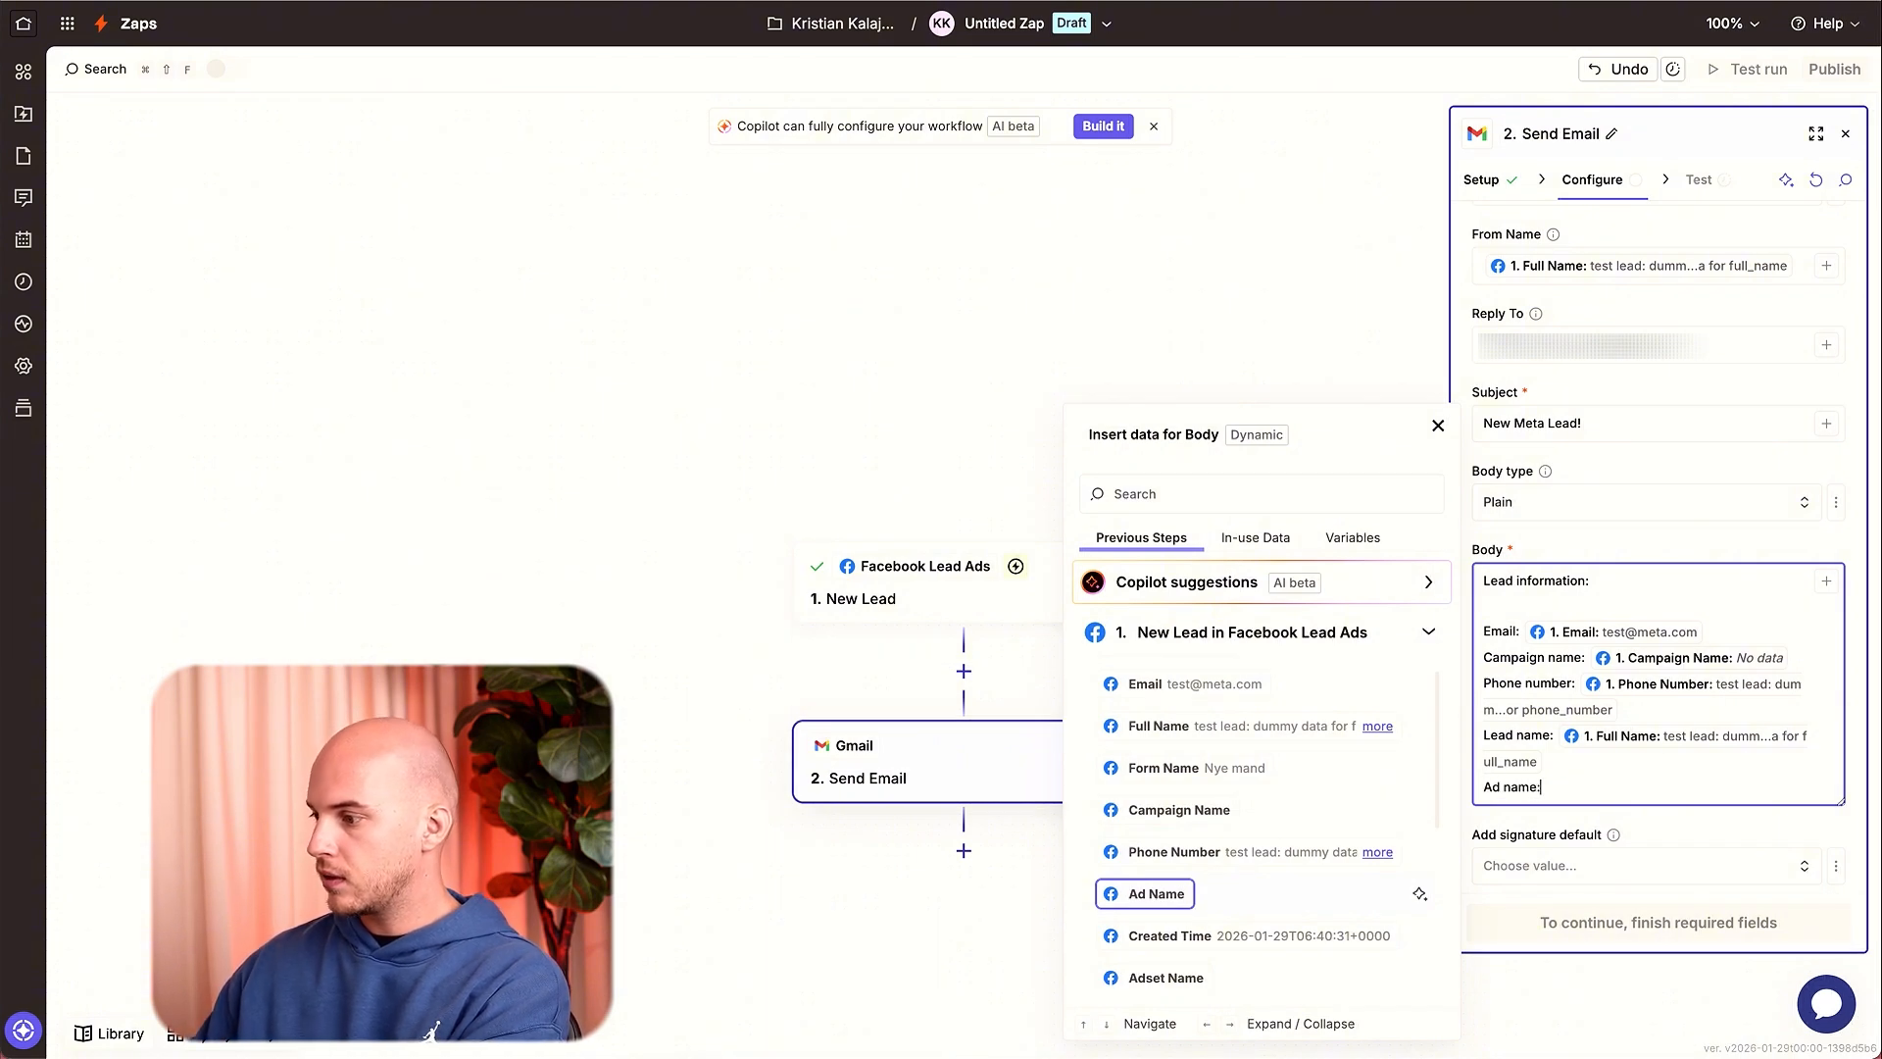
Map the lead's Ad Name after the Ad name: label, then continue to the test stage.
{"action": "left_click", "coordinate": [1139, 893]}
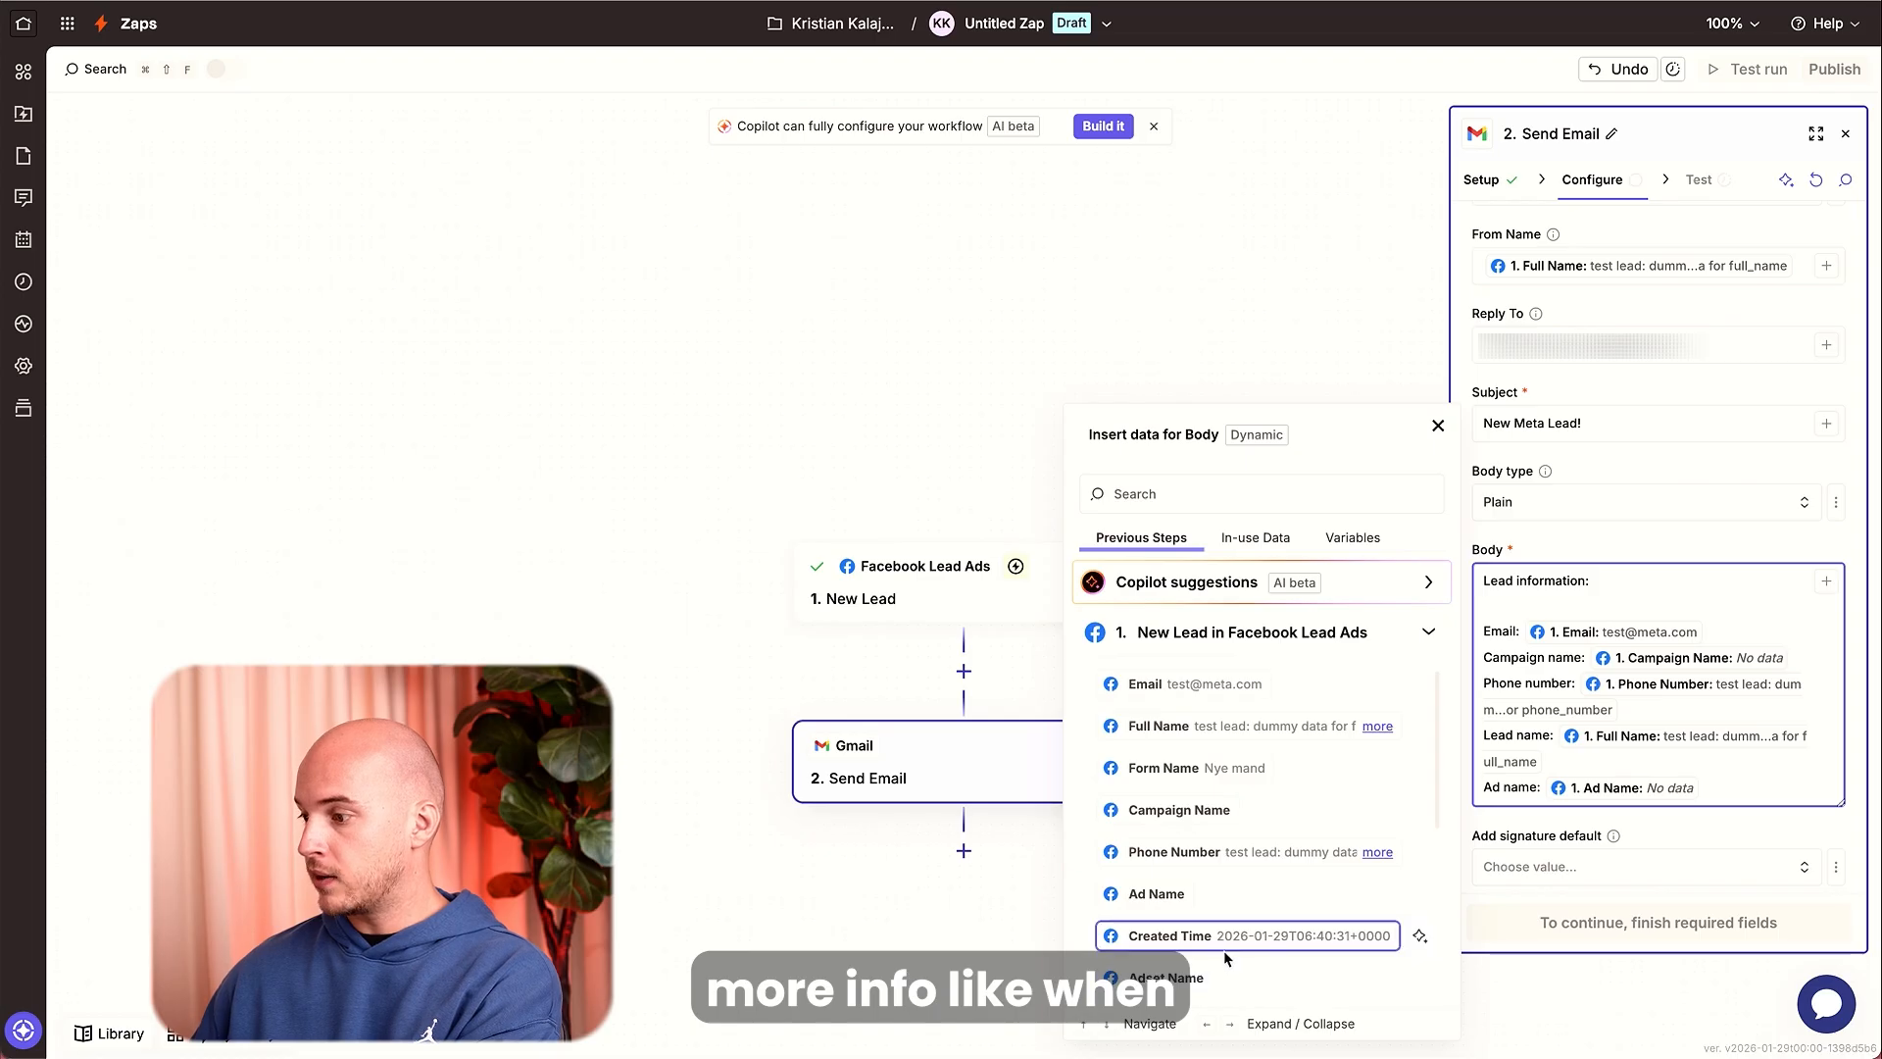
{"action": "scroll", "coordinate": [1229, 944], "scroll_direction": "down", "scroll_amount": 5}
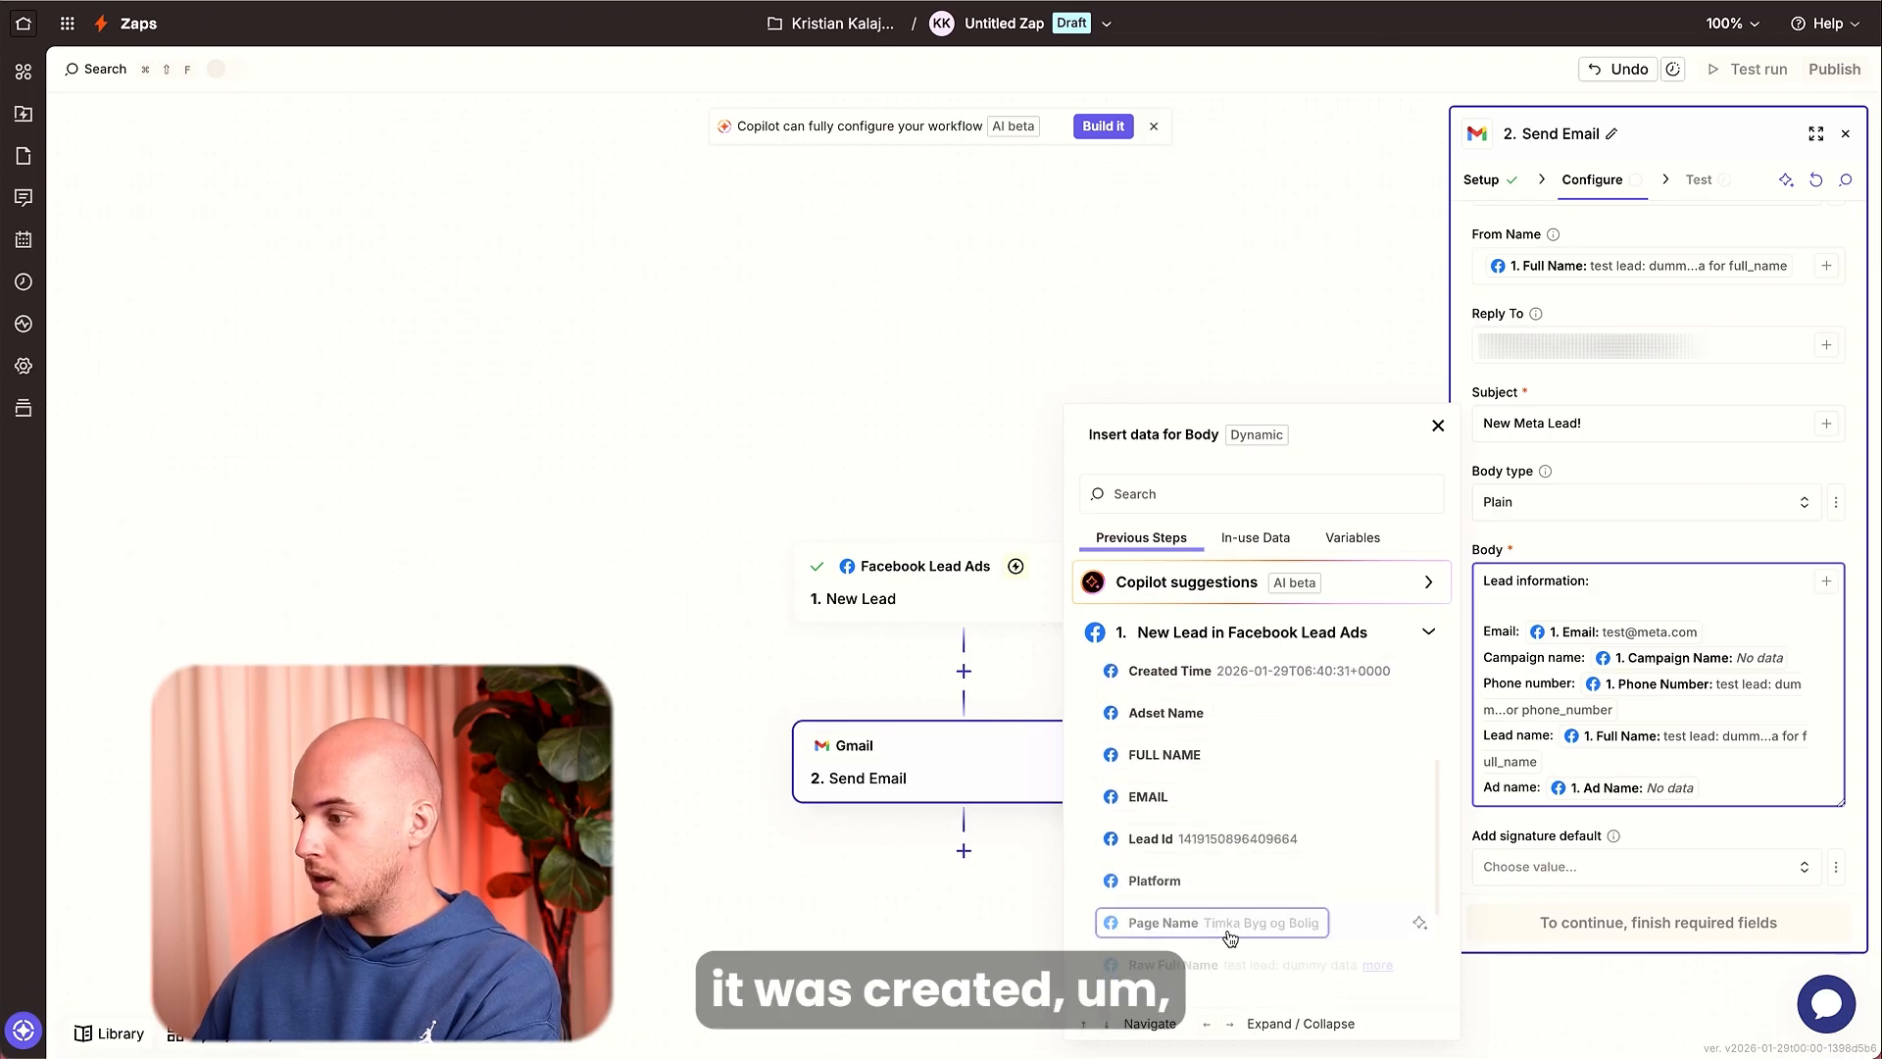
{"action": "scroll", "coordinate": [1255, 939], "scroll_direction": "down", "scroll_amount": 2}
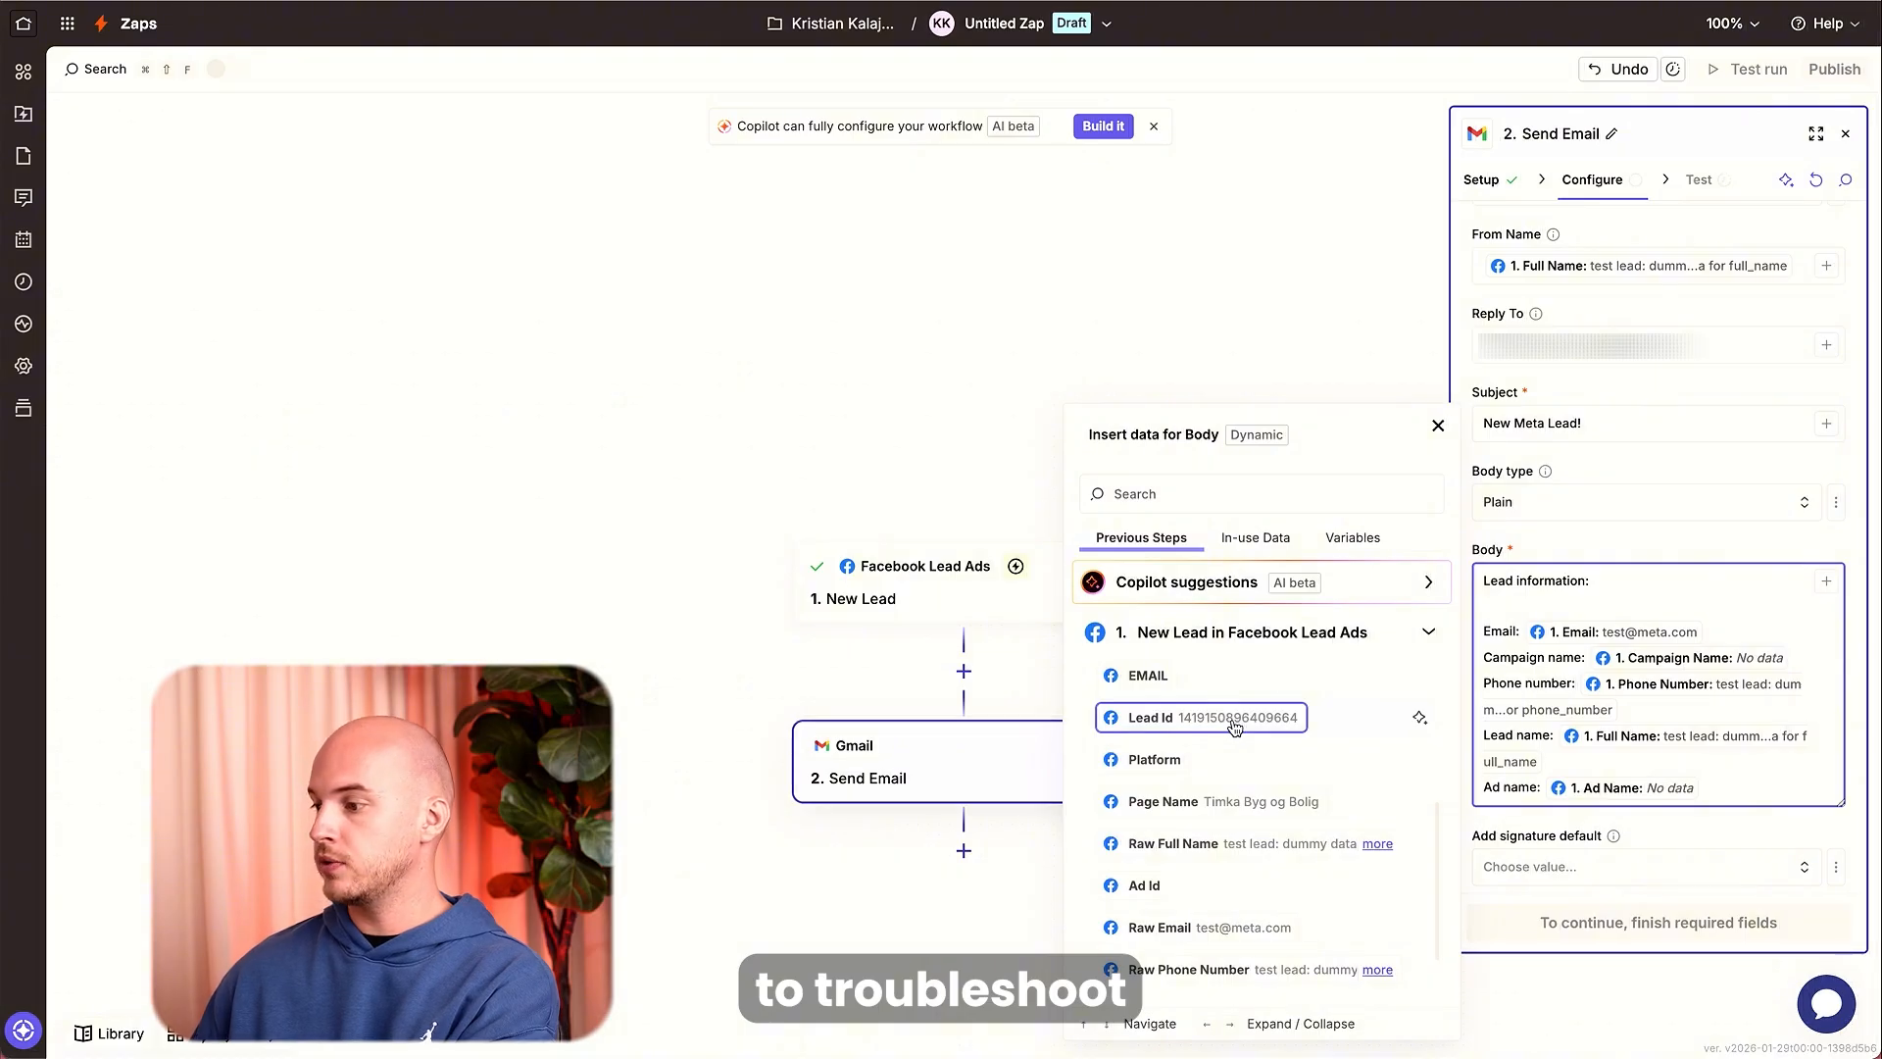
{"action": "scroll", "coordinate": [1233, 833], "scroll_direction": "down", "scroll_amount": 1}
{"action": "scroll", "coordinate": [1233, 831], "scroll_direction": "down", "scroll_amount": 7}
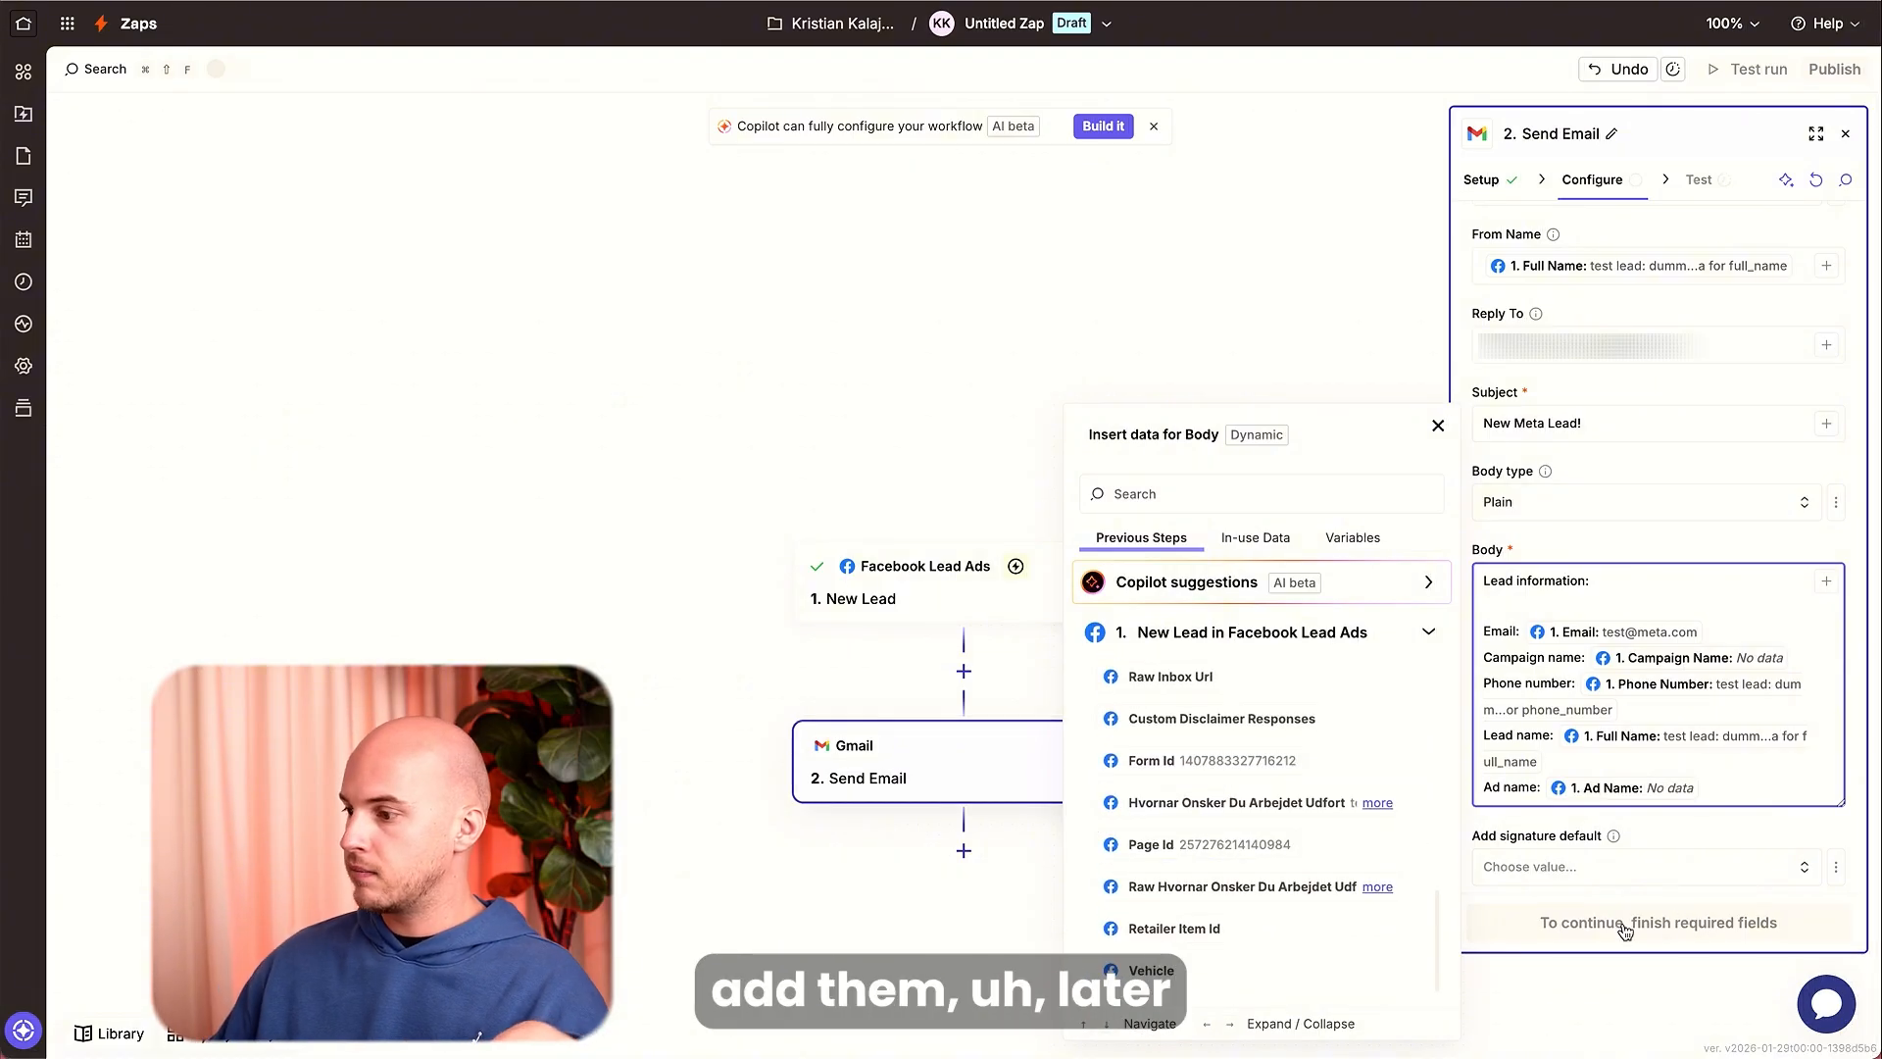
{"action": "left_click", "coordinate": [1658, 831]}
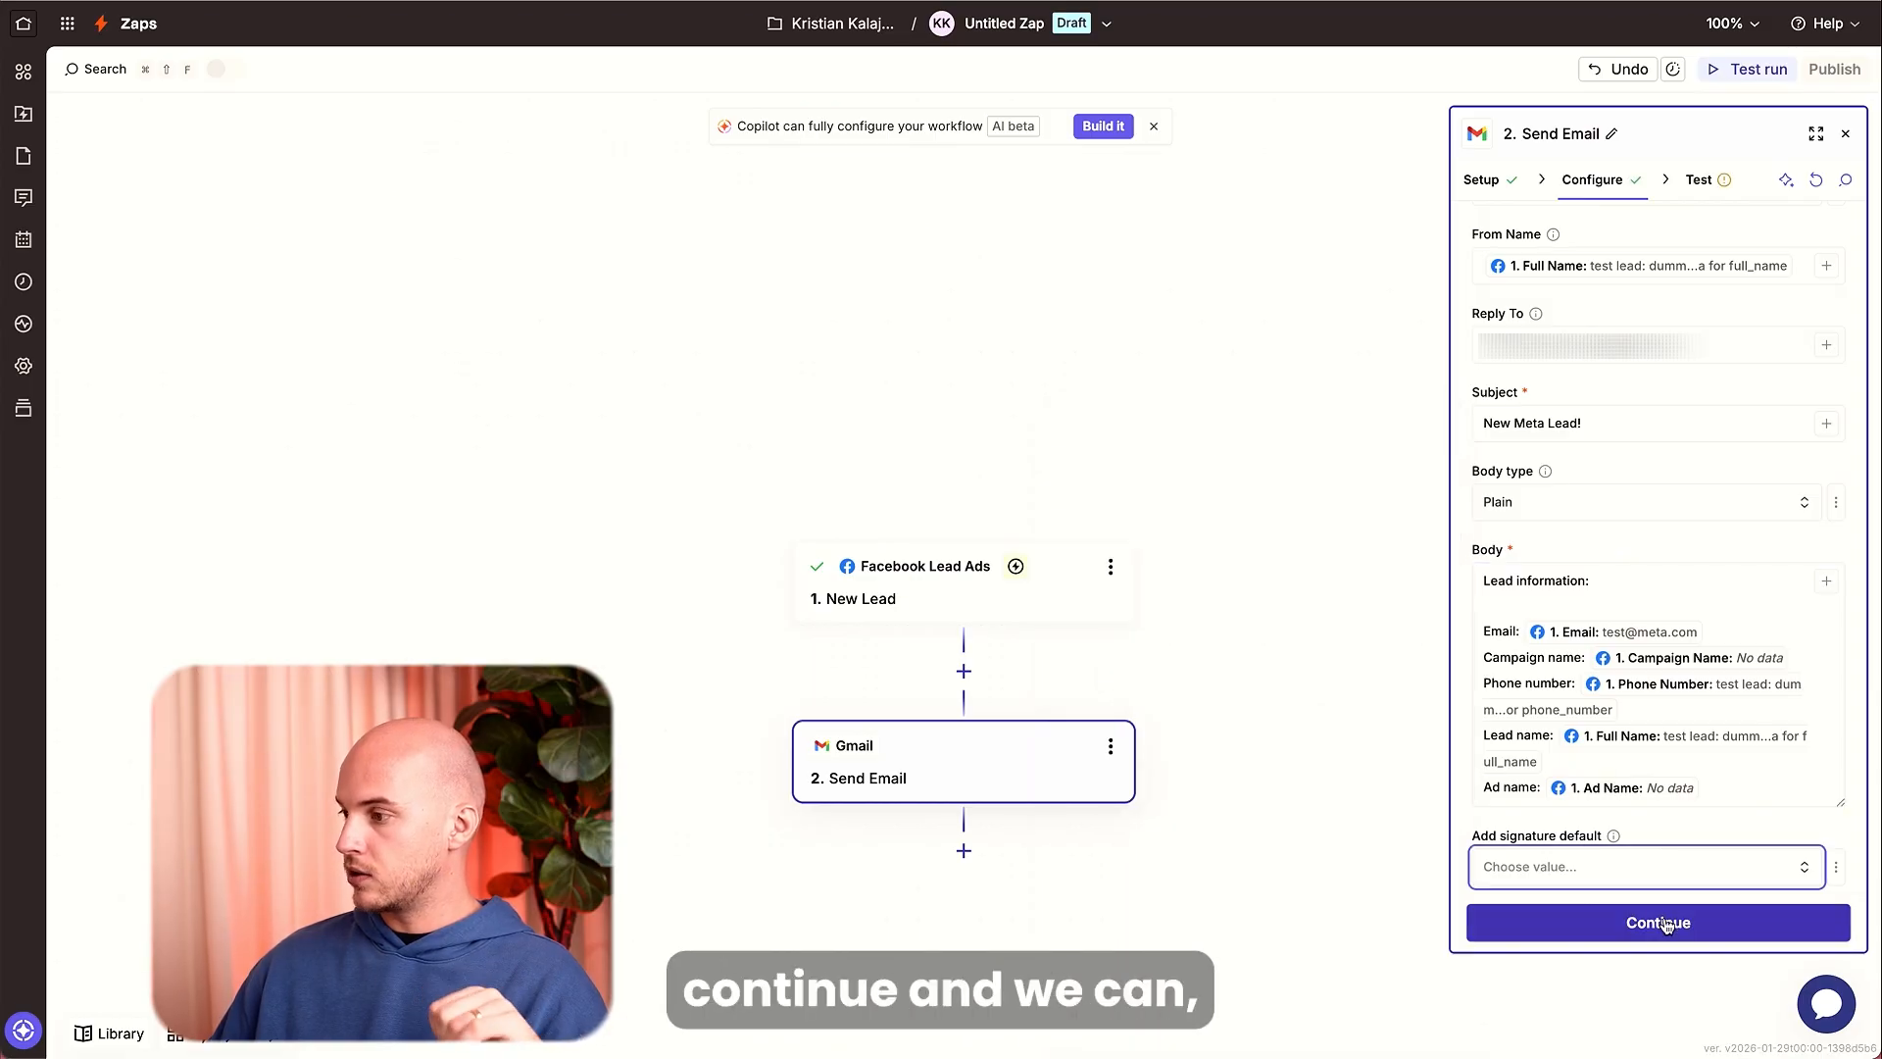
{"action": "left_click", "coordinate": [1664, 923]}
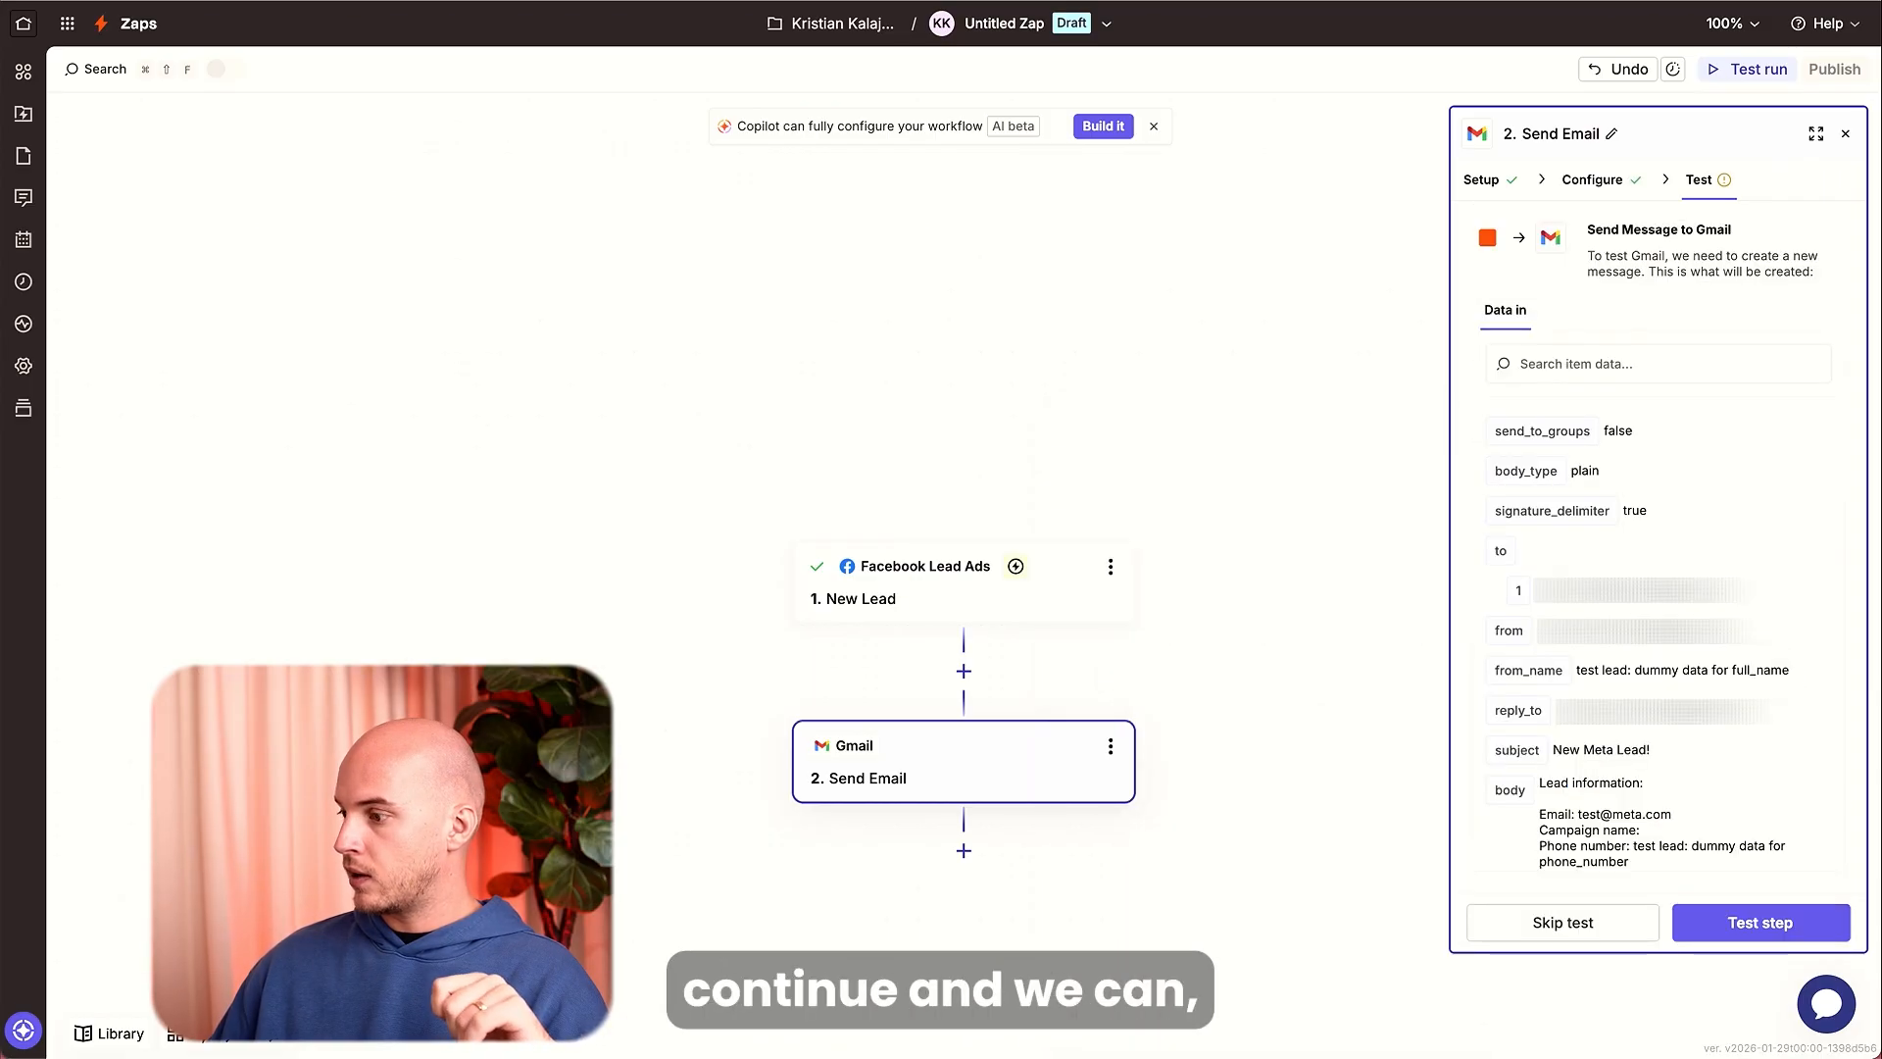
Test the Send Email step and publish the zap.
{"action": "left_click", "coordinate": [1761, 922]}
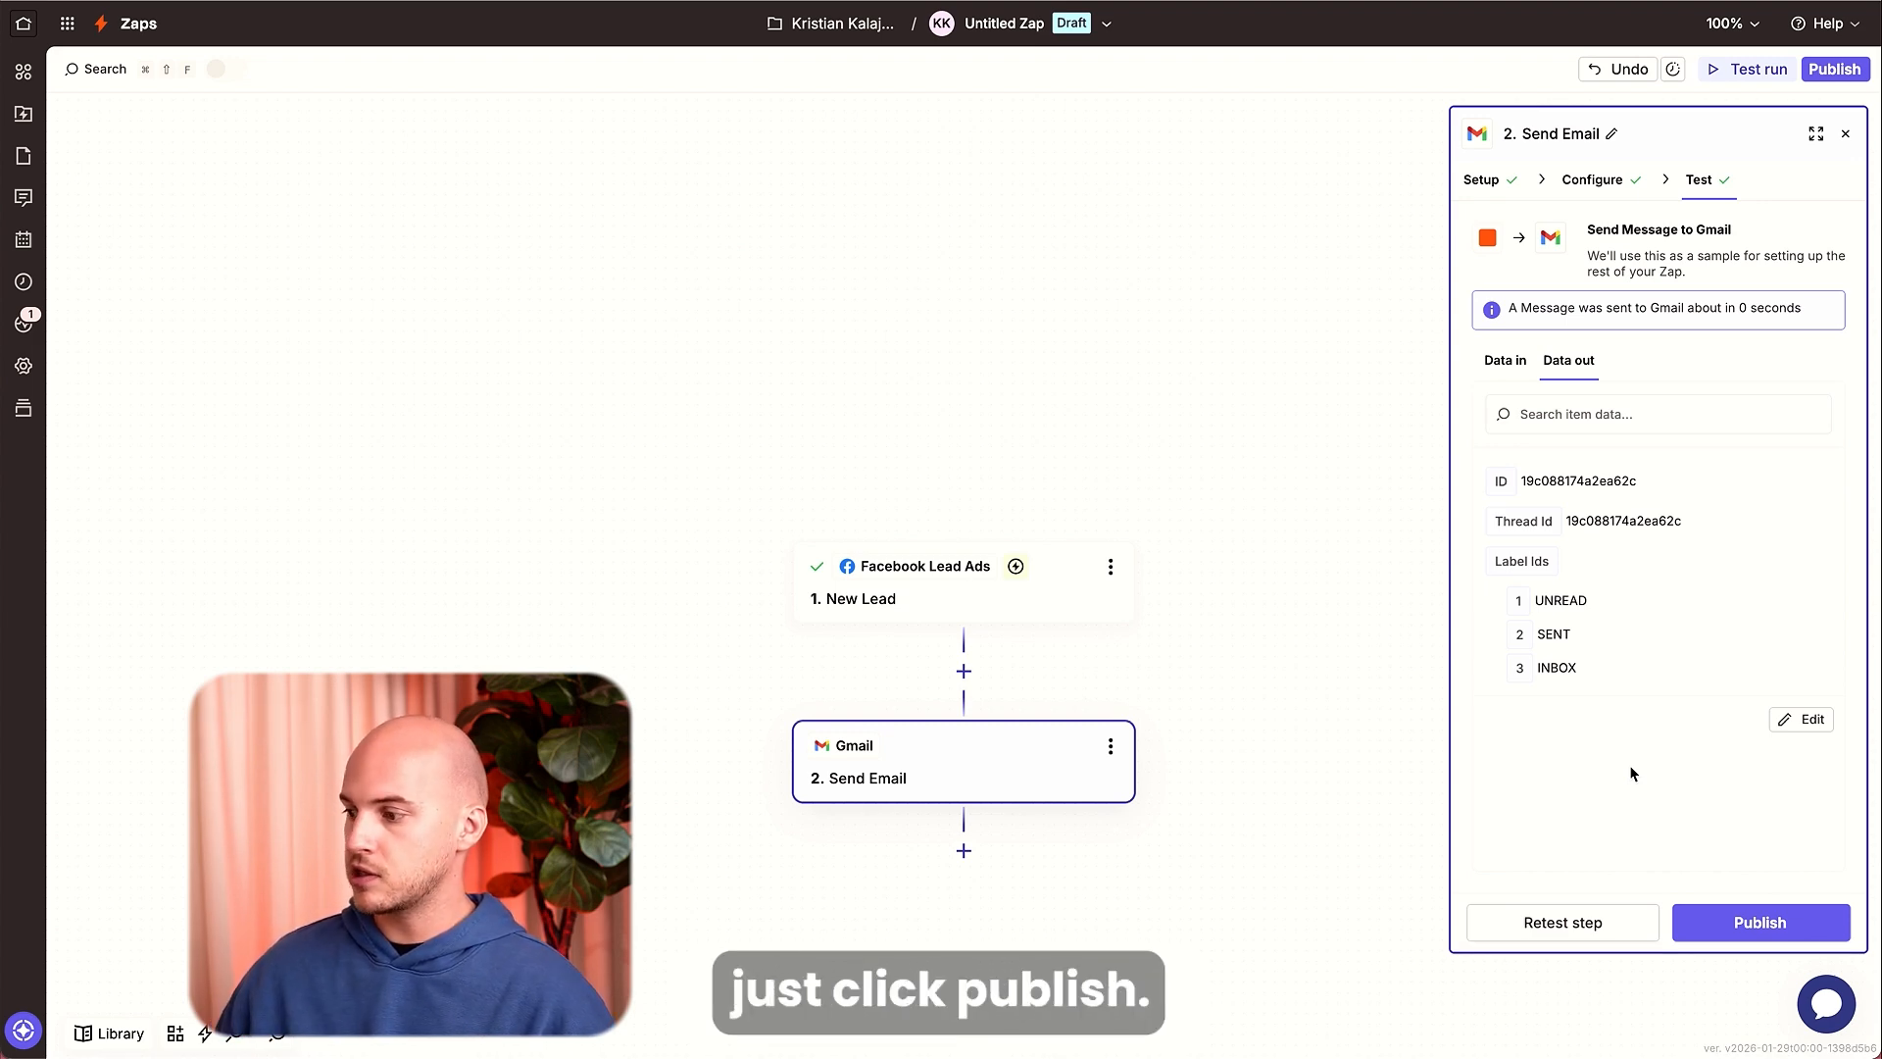
{"action": "left_click", "coordinate": [1718, 917]}
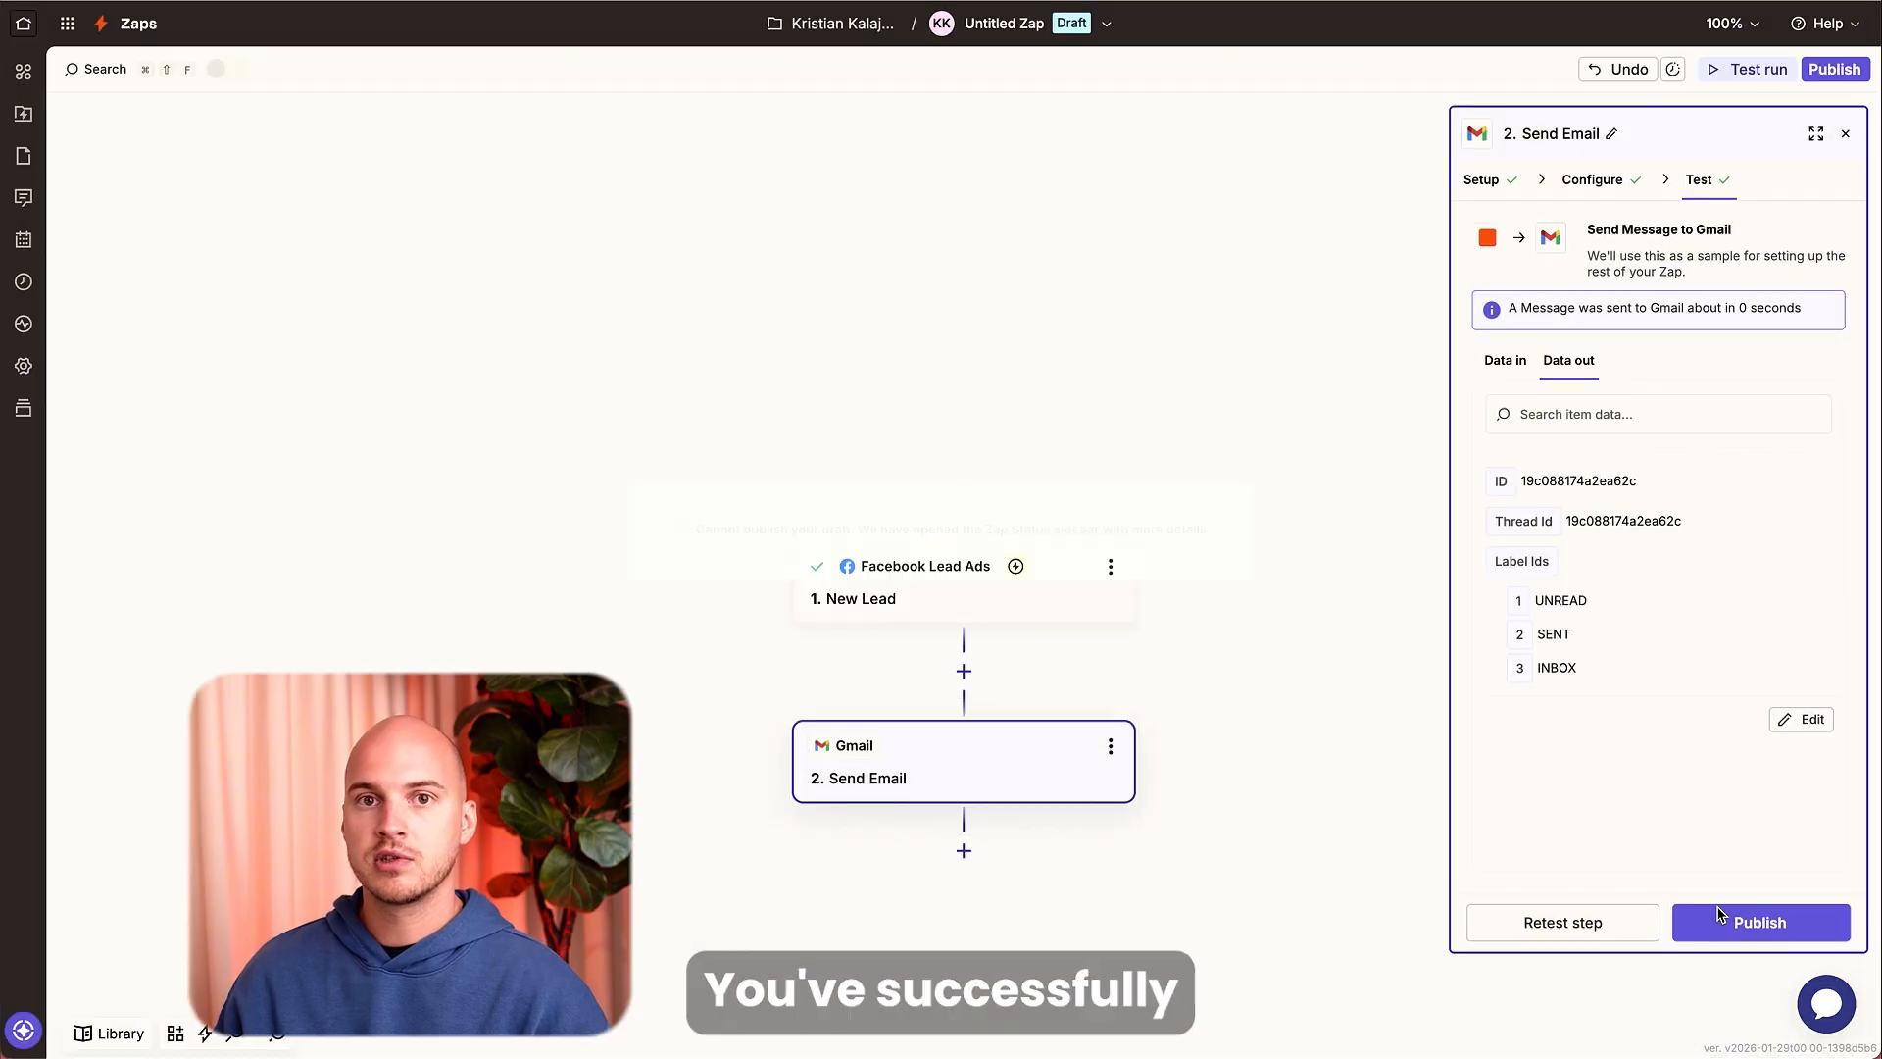